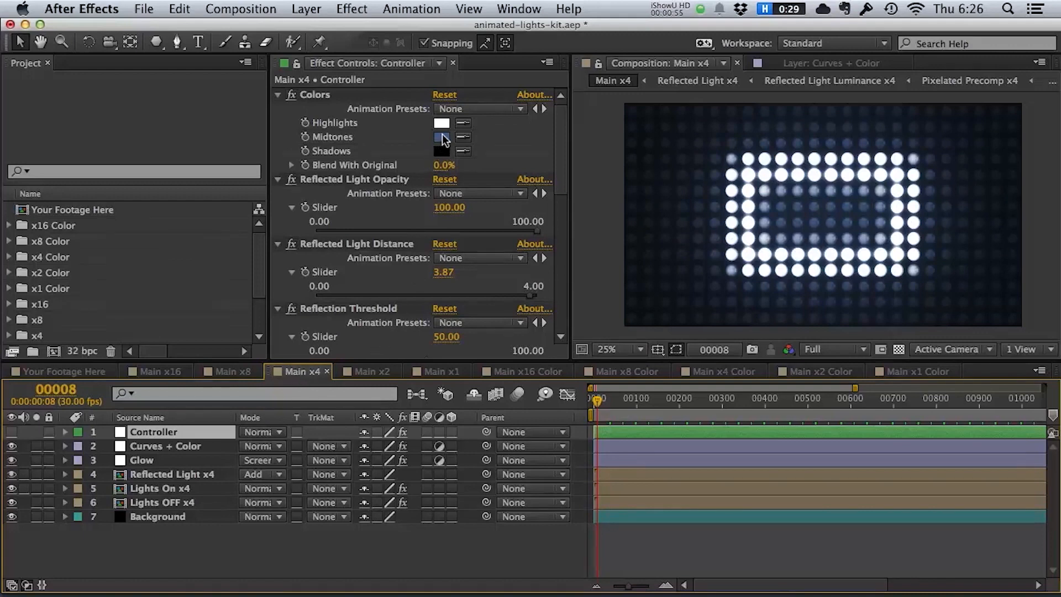
In the Your Footage Here composition, hide the Rectangle - Small to Large layer and show the TK text layer.
click(310, 95)
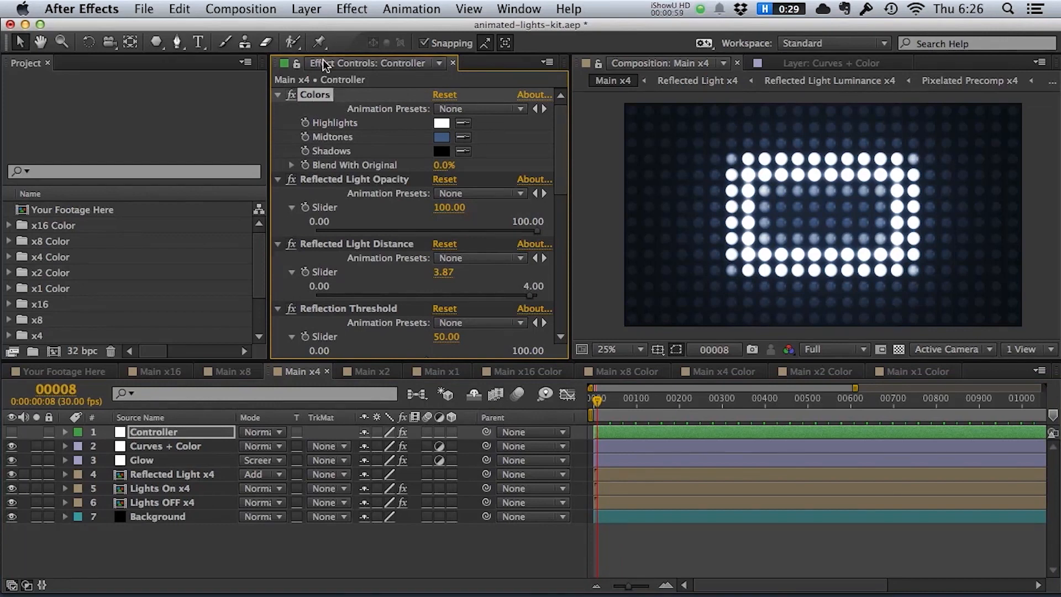
click(298, 372)
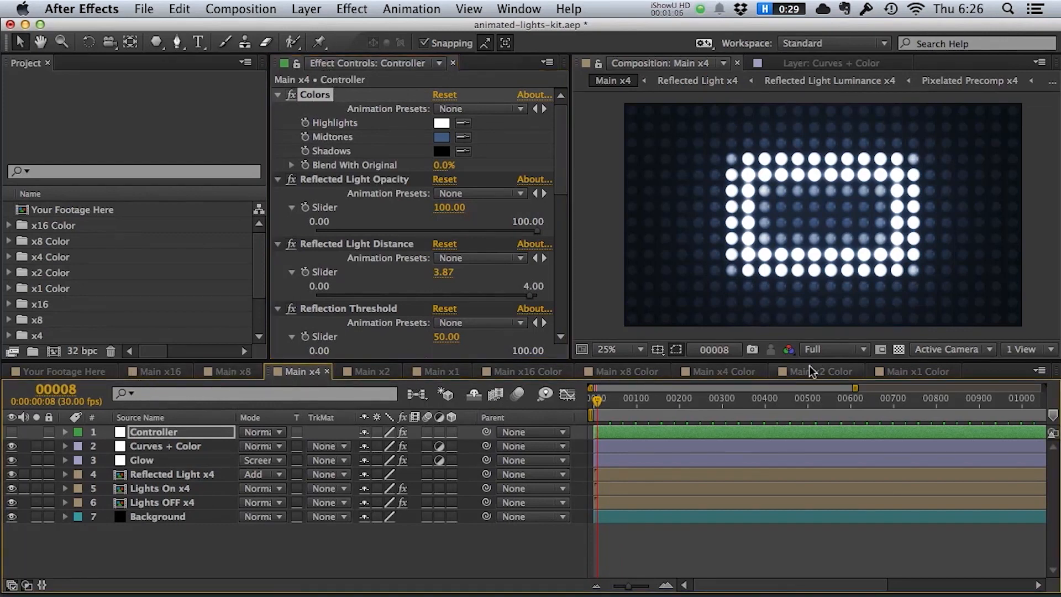
click(87, 373)
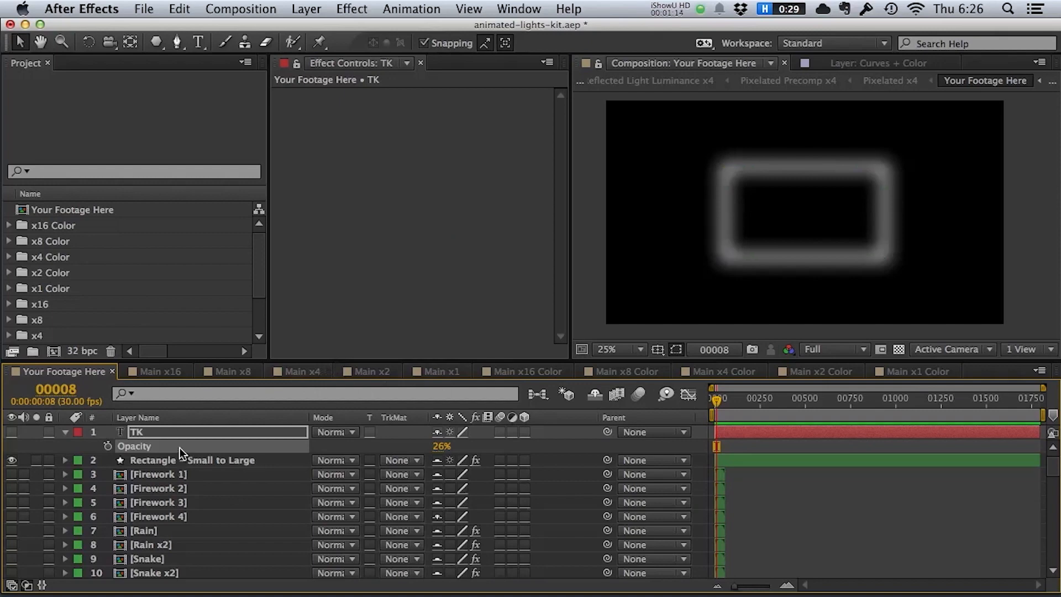
click(153, 461)
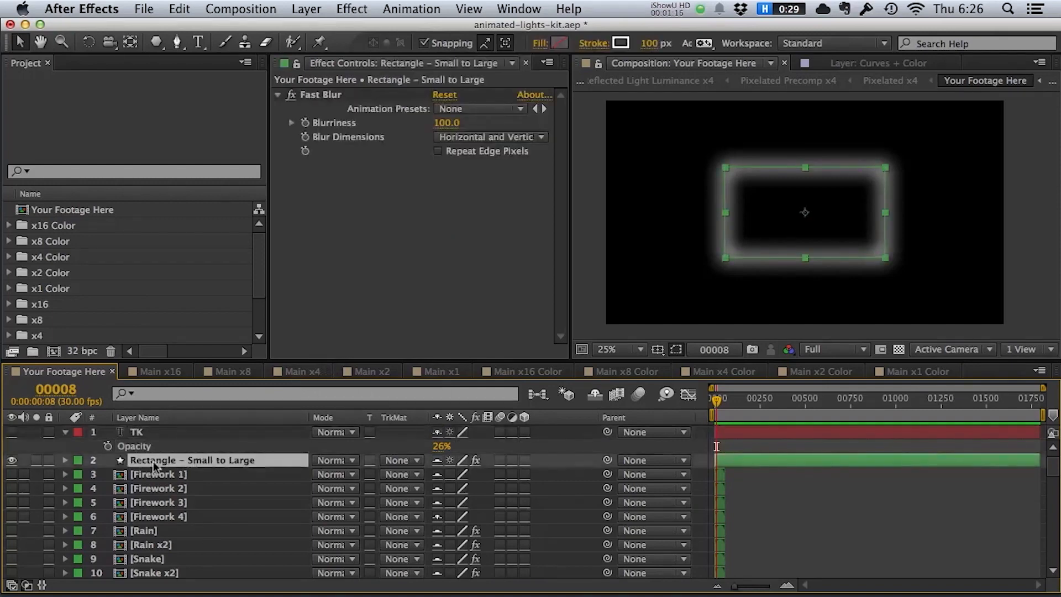
click(147, 436)
click(11, 459)
click(11, 432)
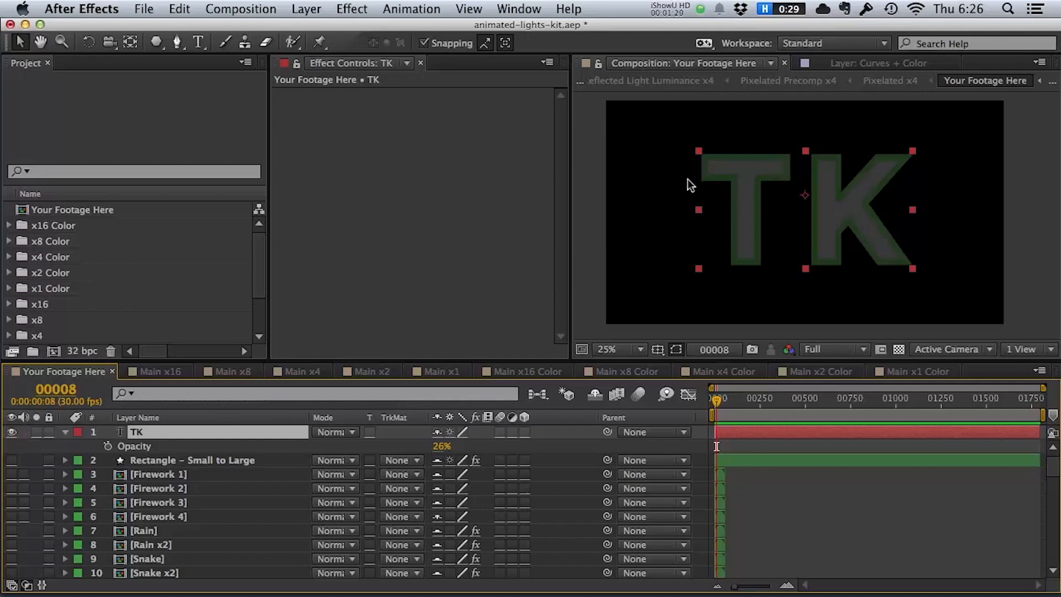
View the TK footage in the Main x4 and Main x4 Color compositions, and return to Main x4.
click(294, 370)
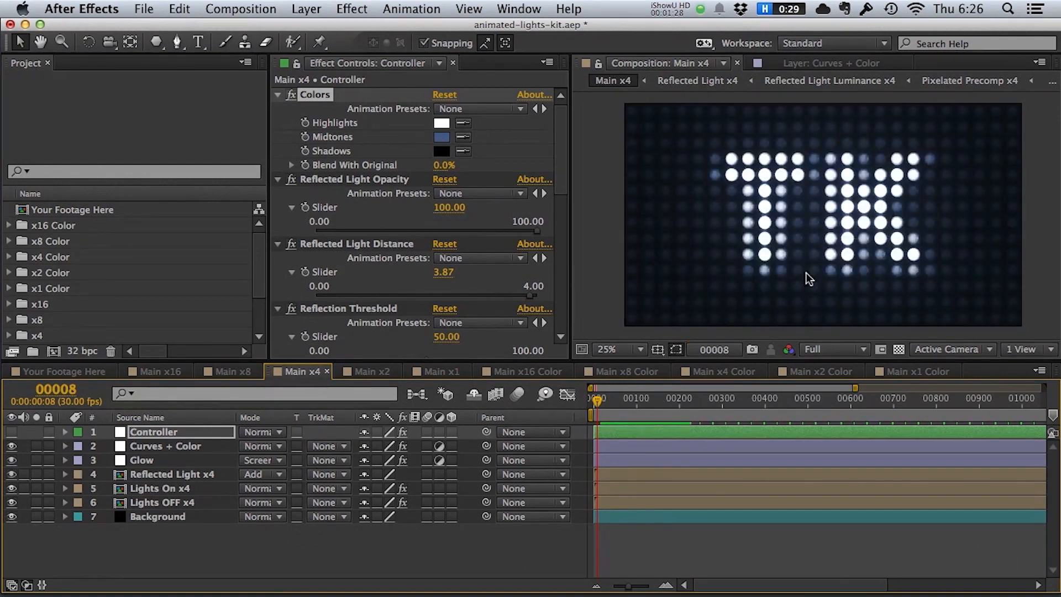
click(728, 374)
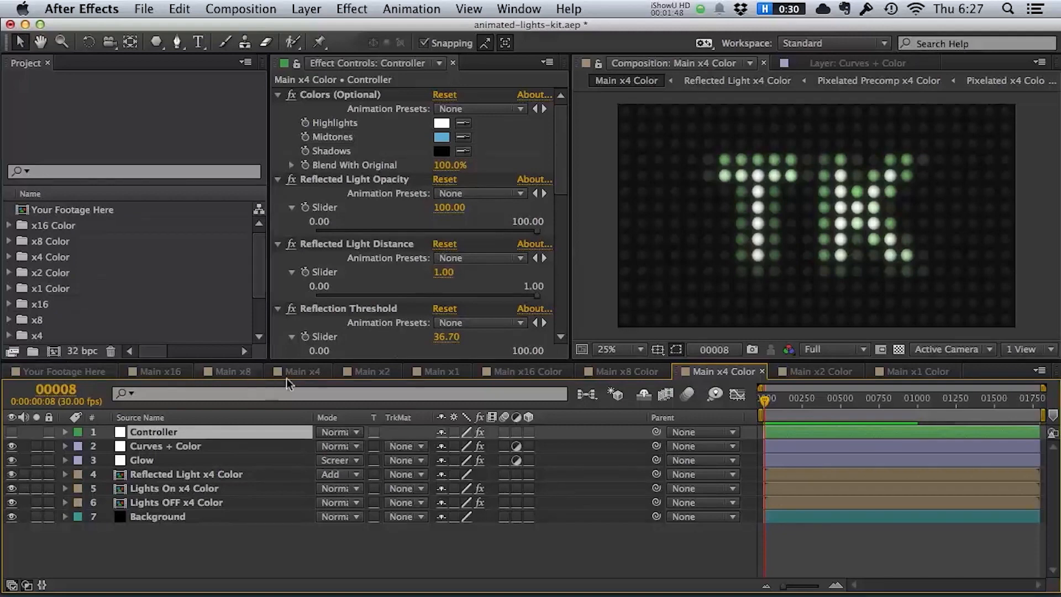
click(351, 369)
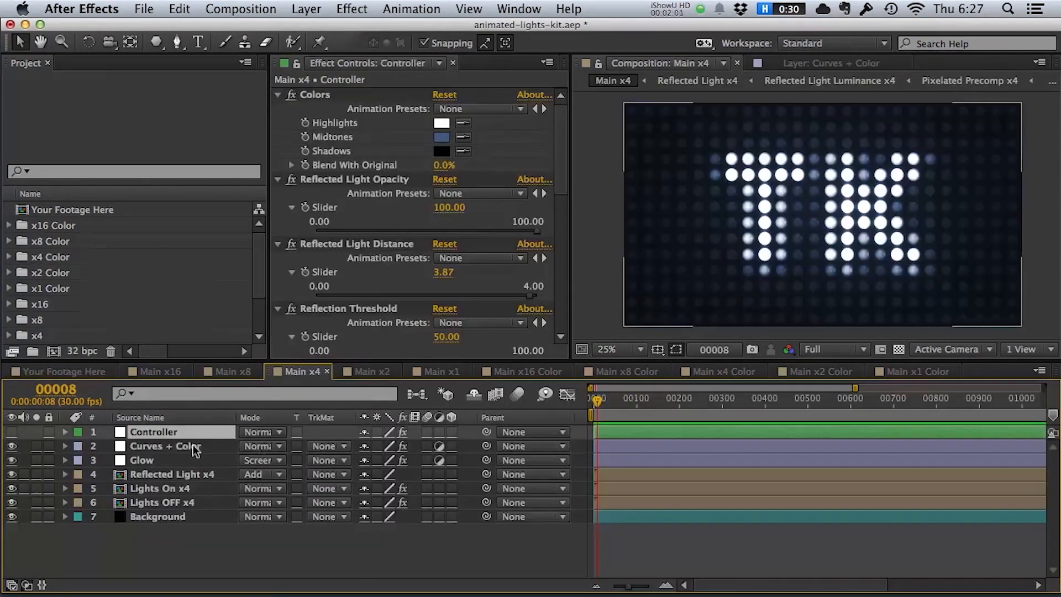
Examine the effects on the Main x4 layers, from Controller and Curves + Color down to Lights OFF x4.
click(195, 450)
click(184, 432)
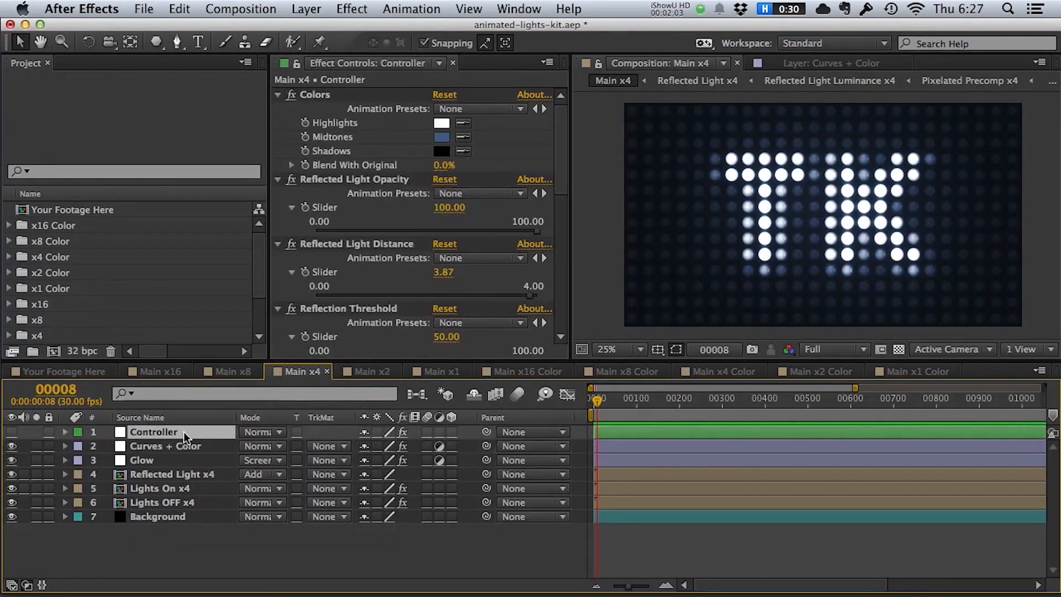
click(168, 445)
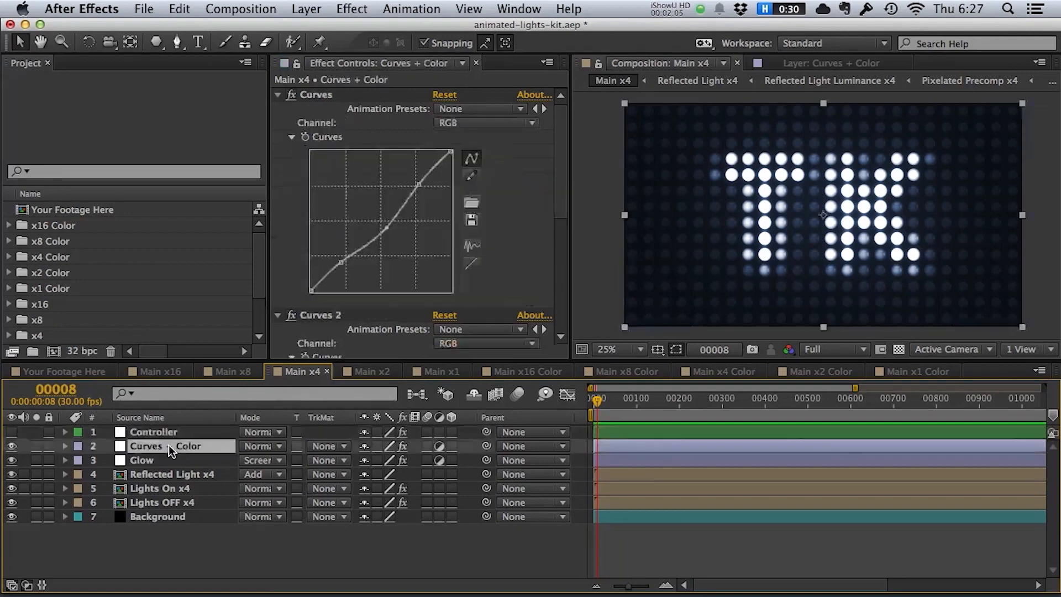
click(160, 459)
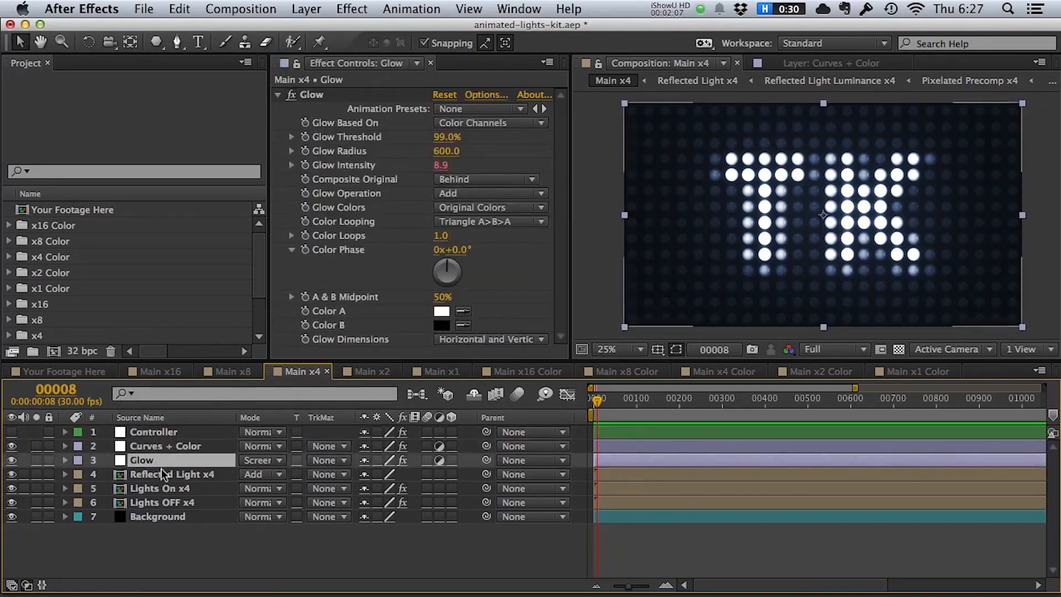
click(195, 469)
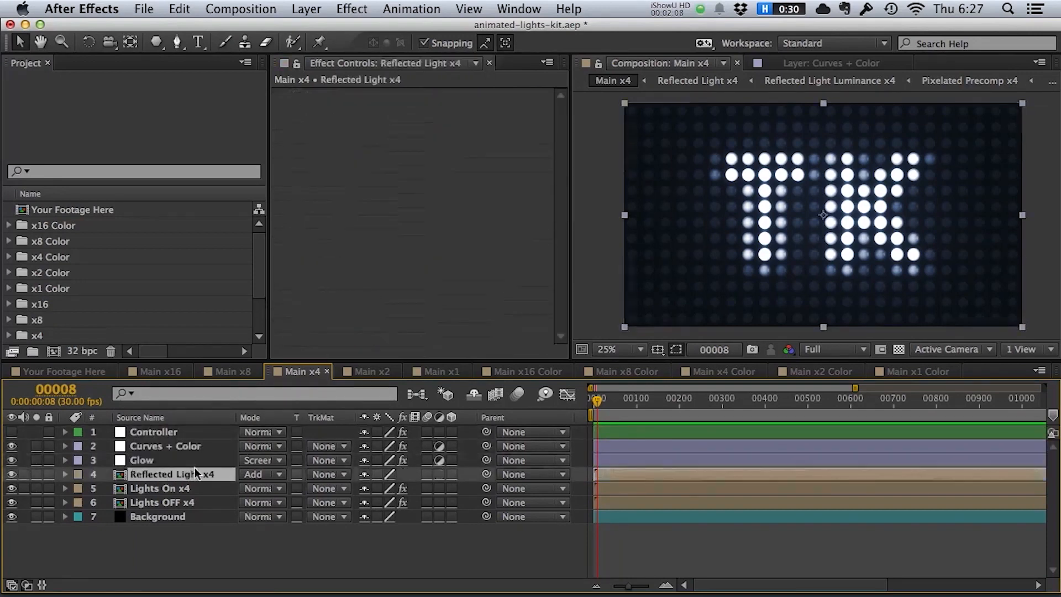
click(157, 491)
click(157, 497)
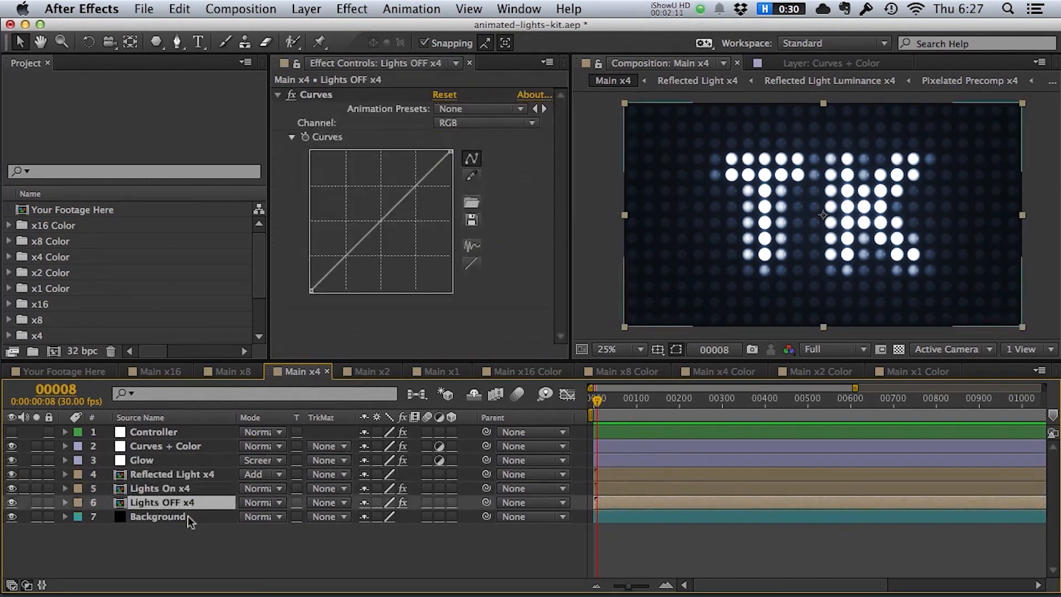
Try a purple Midtones color, 8B4985, in the Controller layer's Colors effect.
click(208, 434)
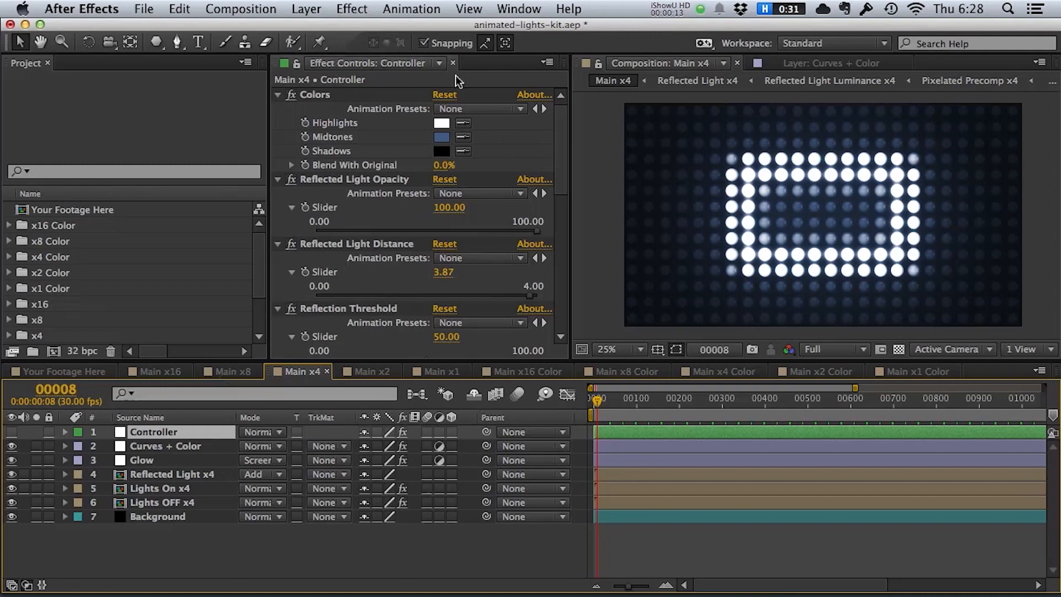
mouse_move(558, 115)
mouse_down()
mouse_move(561, 256)
mouse_move(562, 124)
mouse_up()
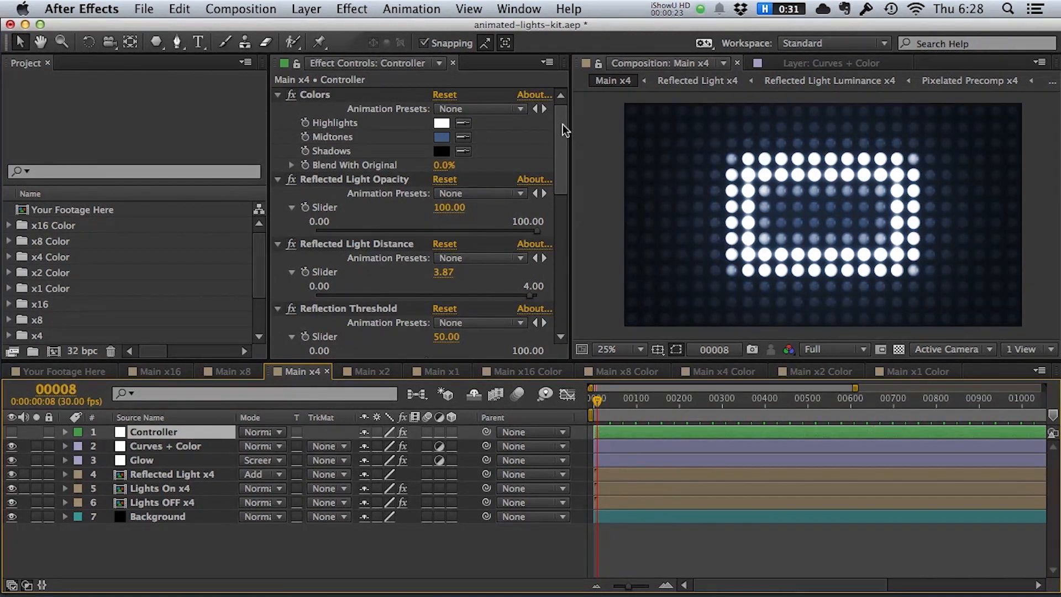
mouse_move(562, 124)
mouse_down()
mouse_move(562, 252)
mouse_move(562, 116)
mouse_up()
click(316, 96)
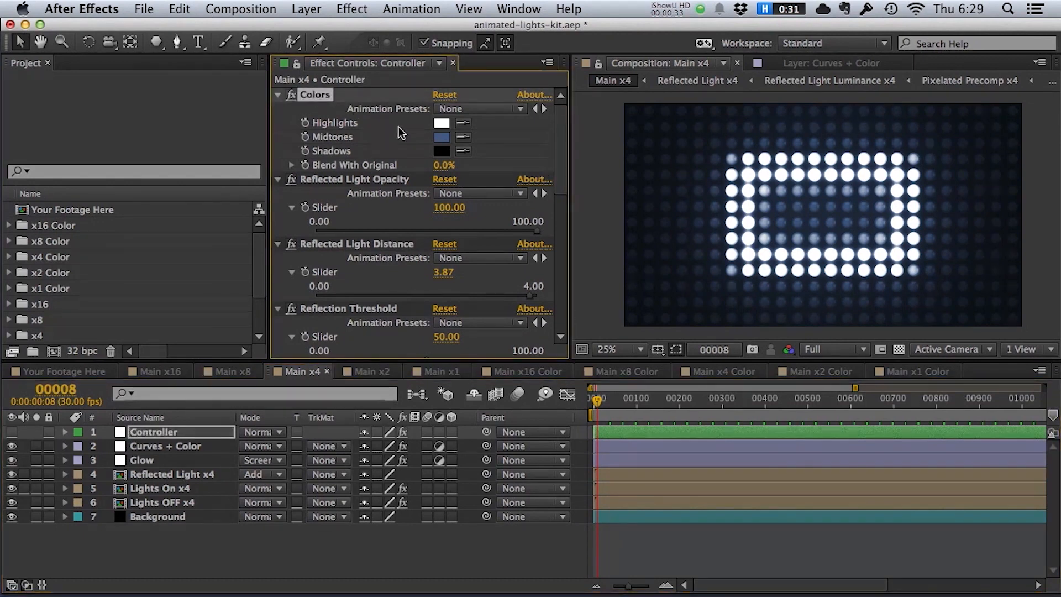
click(440, 135)
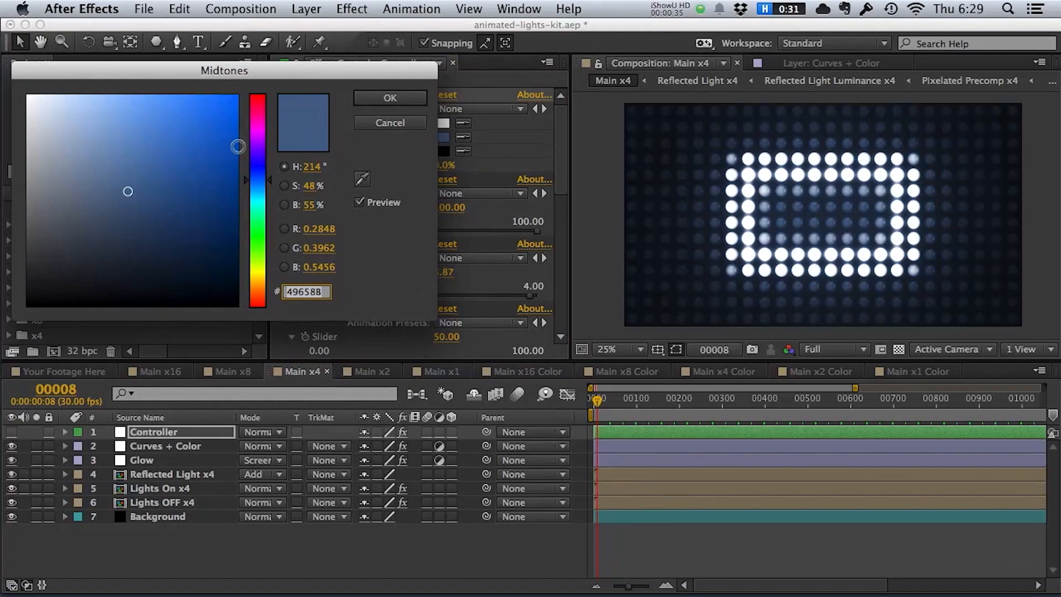
click(267, 126)
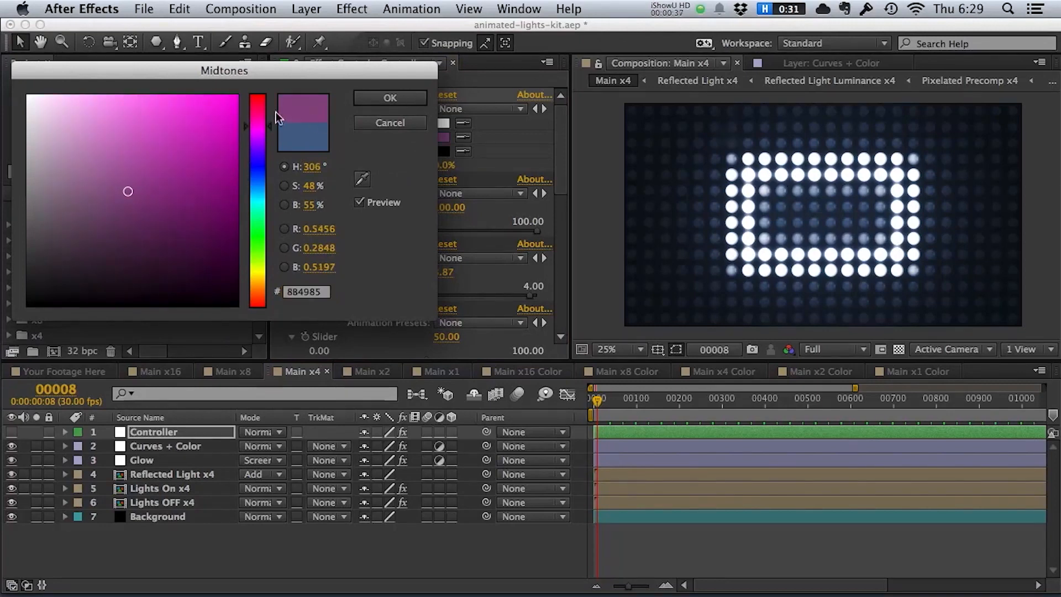
click(390, 97)
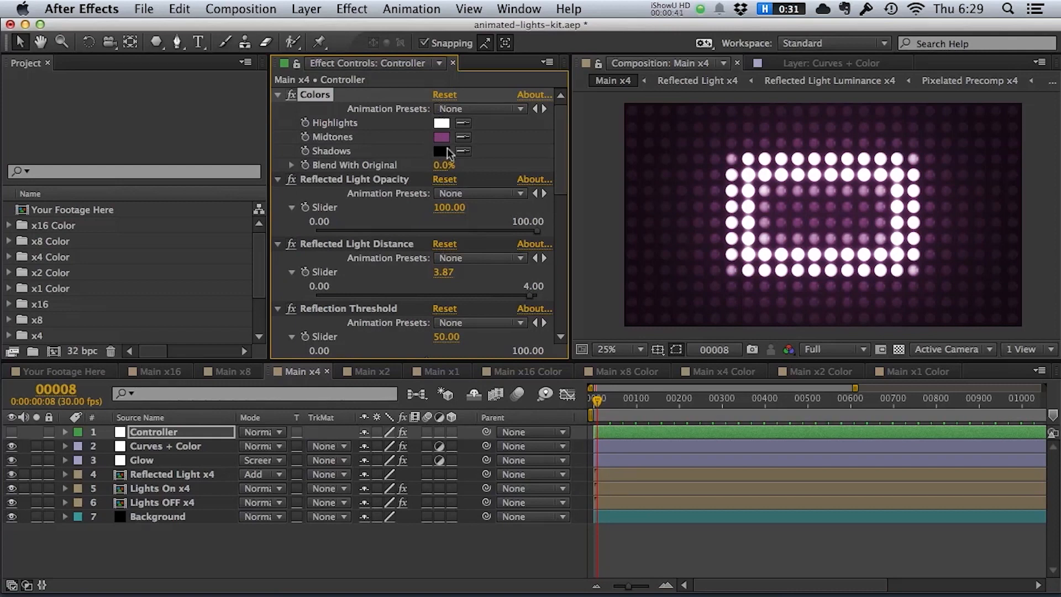
Preview a dark blue Shadows color, 000616, in the Colors effect and discard it.
click(445, 148)
click(266, 174)
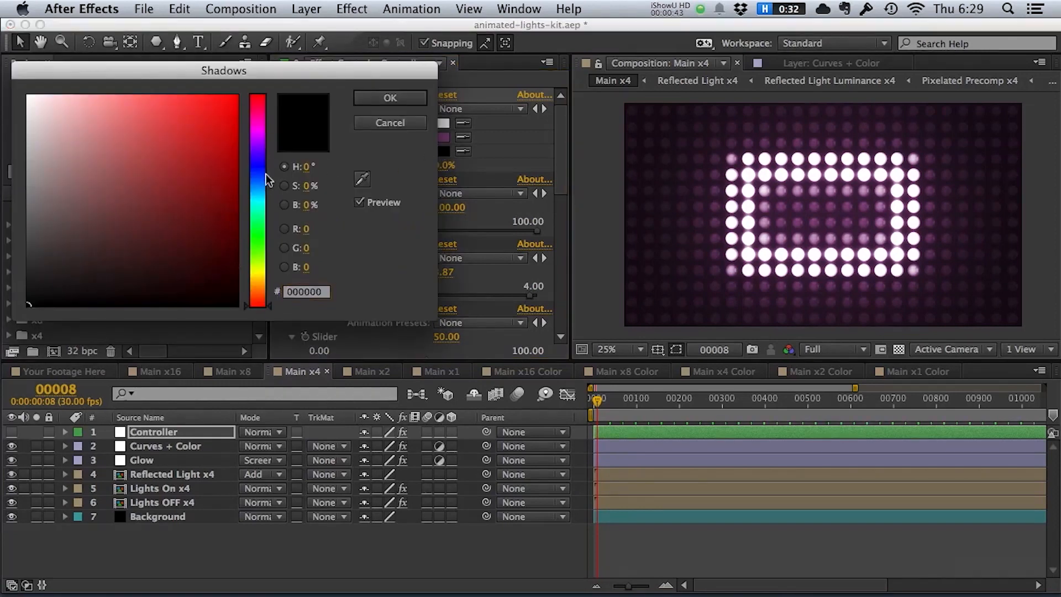
drag(228, 286, 252, 288)
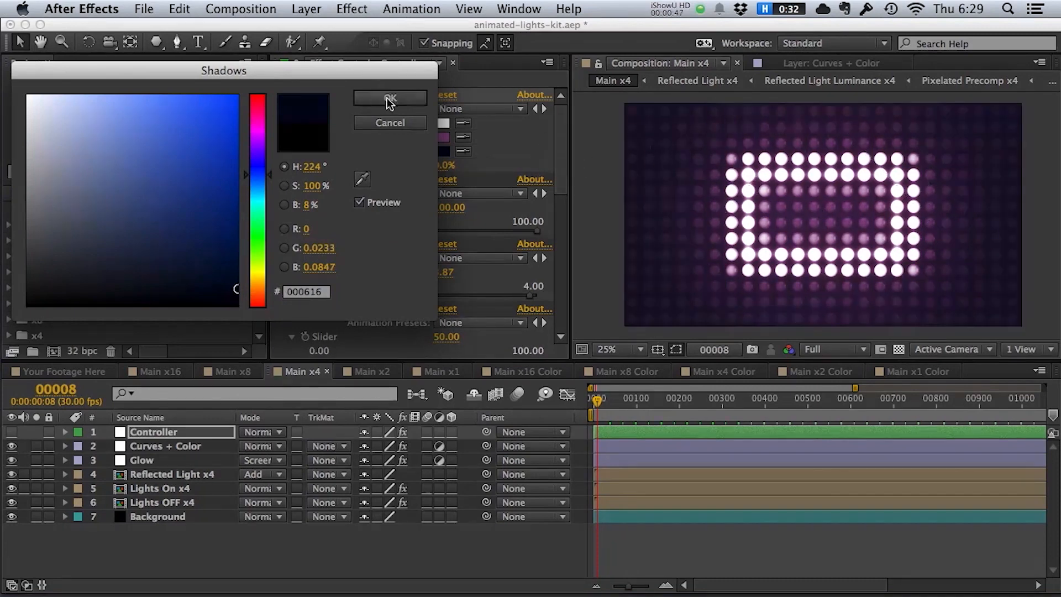
click(390, 123)
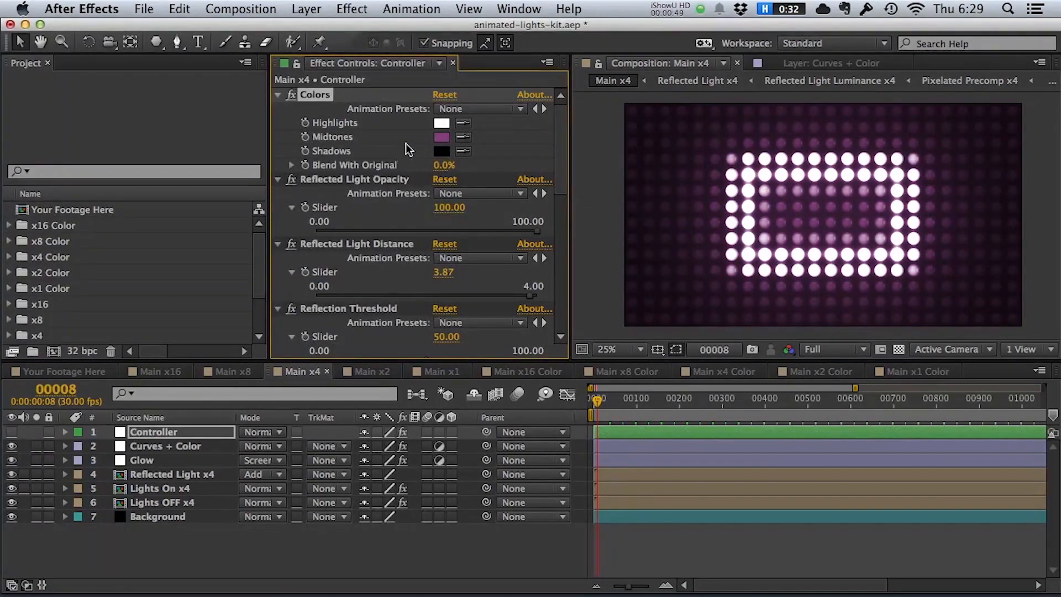
Try a Reflected Light Opacity of about 32 and restore it to 100.
click(356, 179)
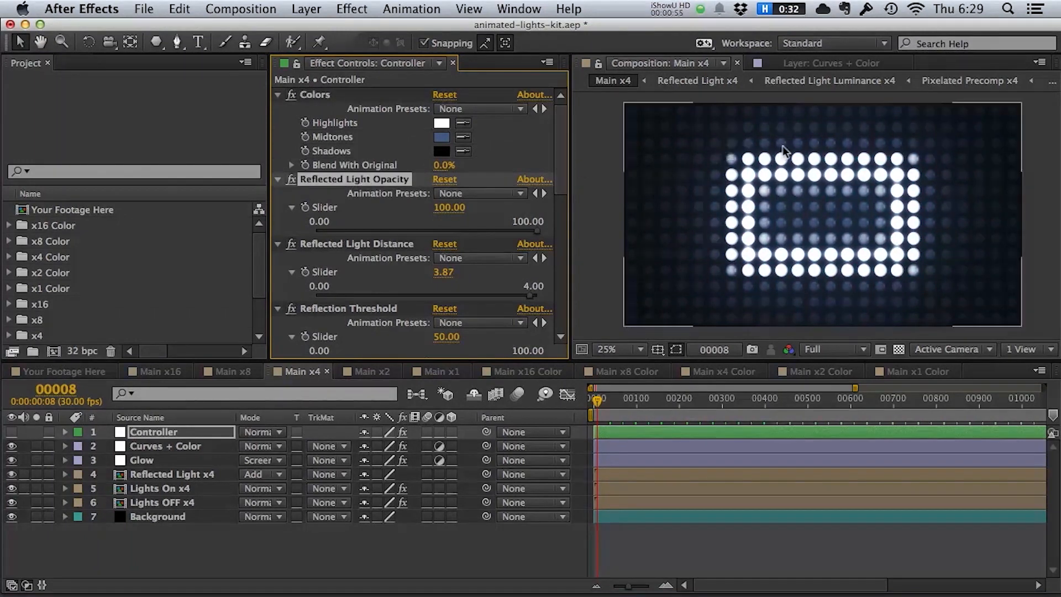
click(387, 231)
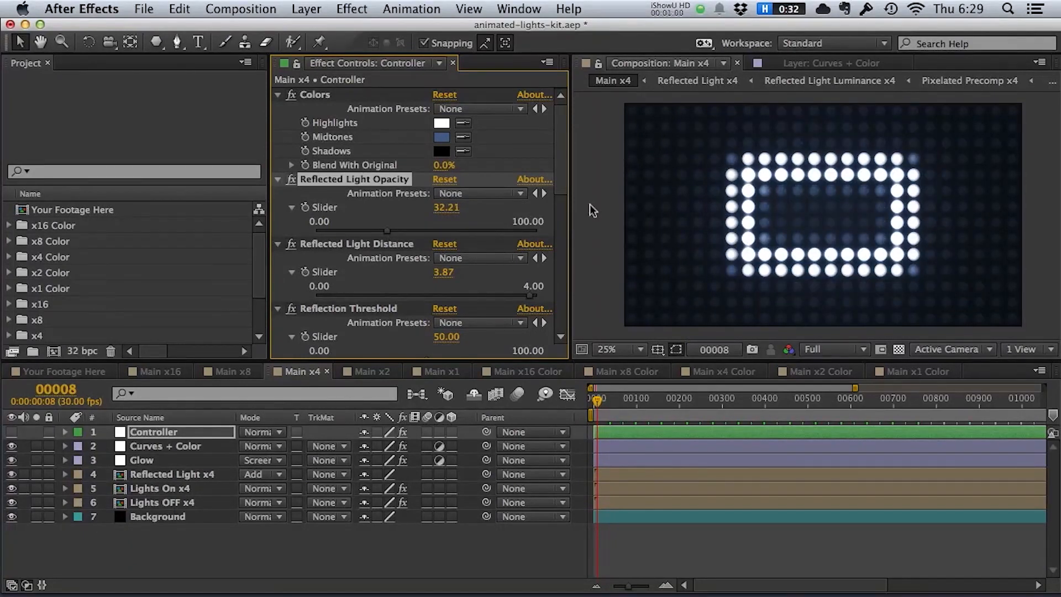
drag(482, 230, 561, 234)
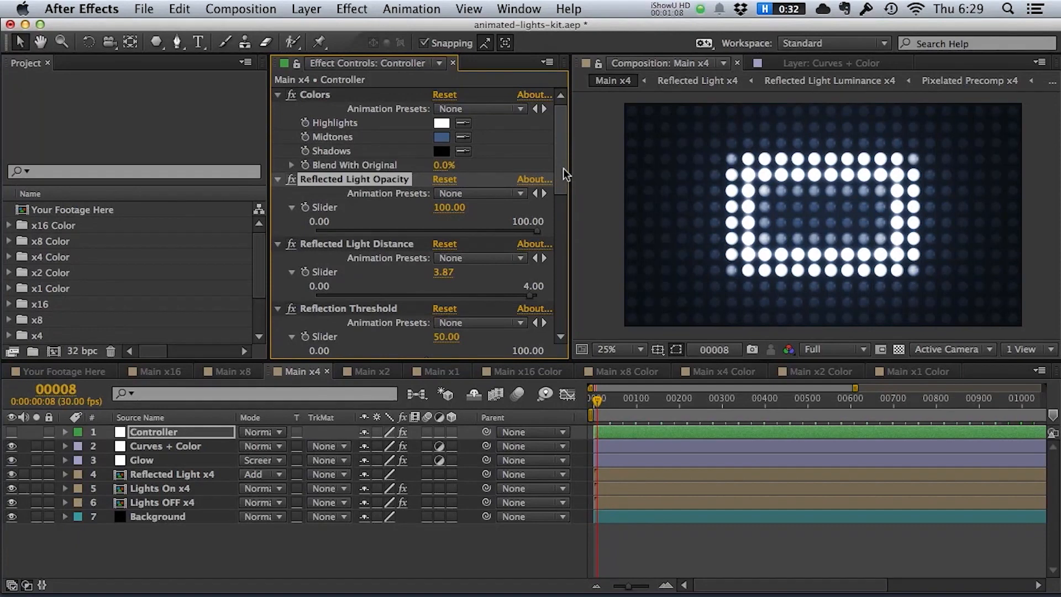
Raise the Reflected Light Opacity slider to 166 and undo the change.
drag(562, 168, 565, 177)
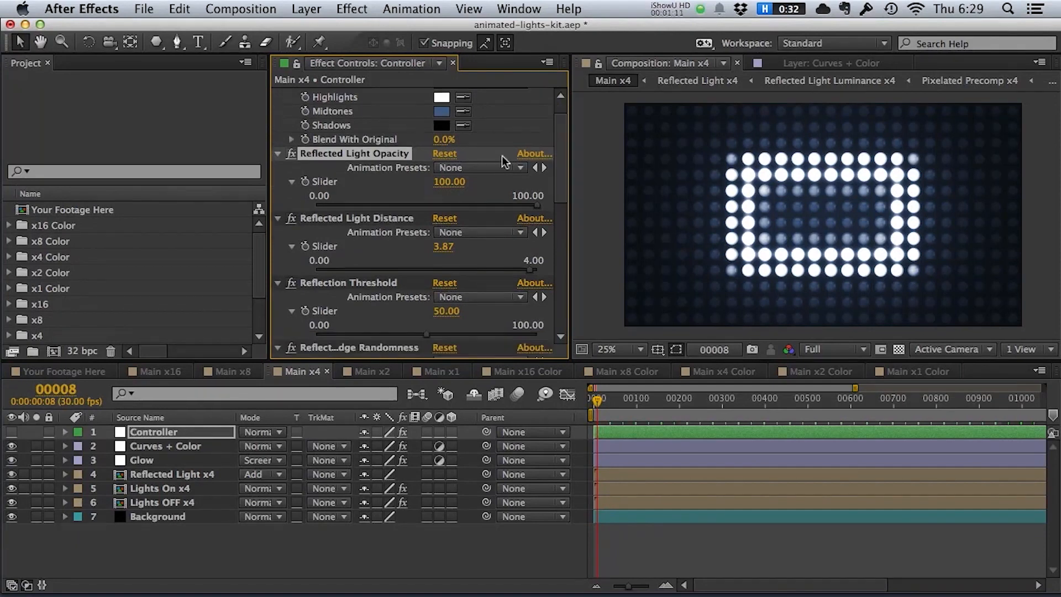
click(386, 217)
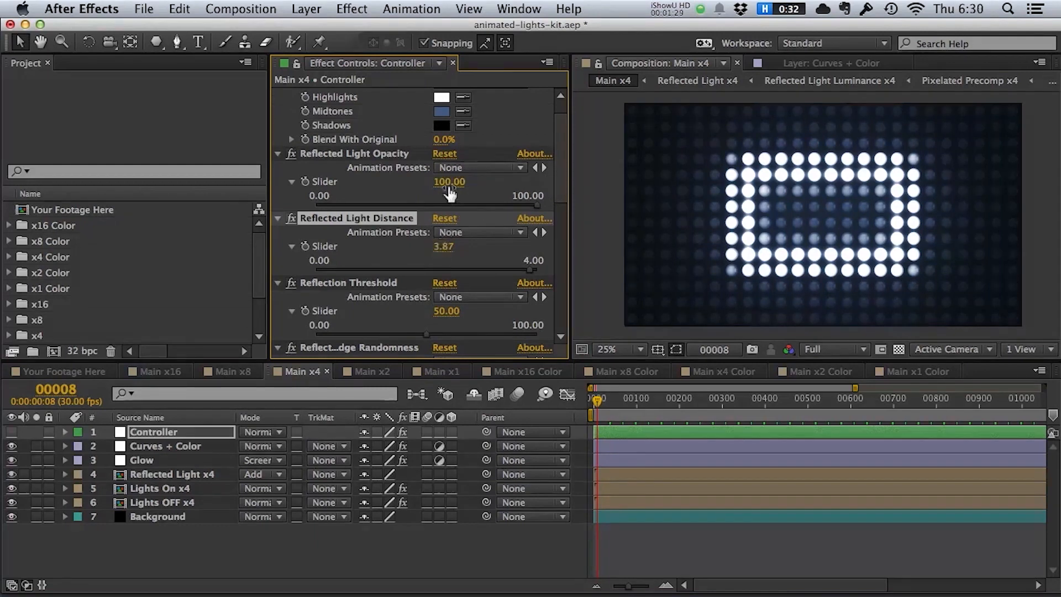
drag(449, 181, 500, 180)
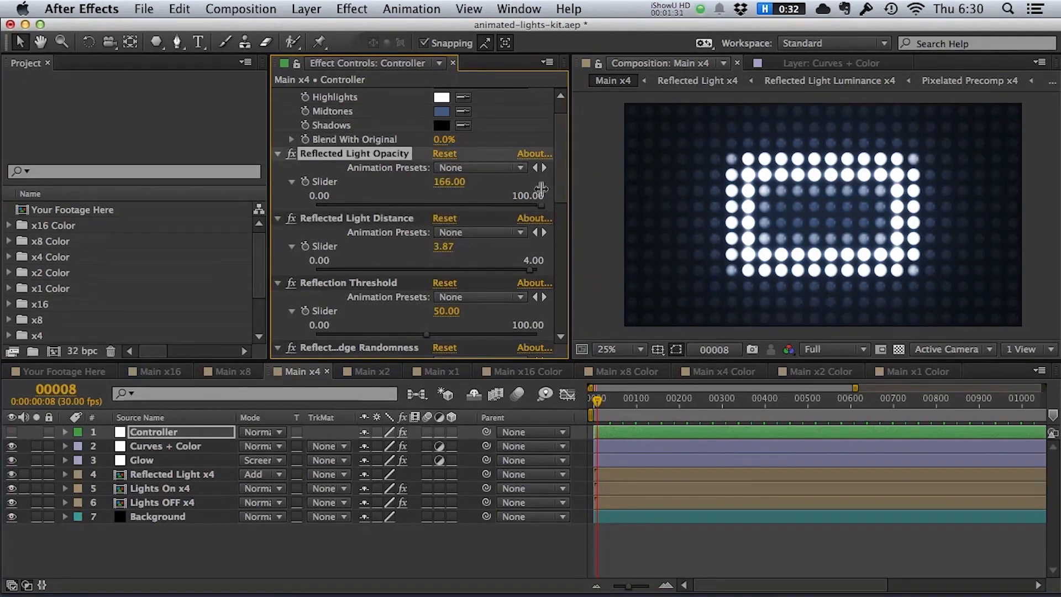
key(super+z)
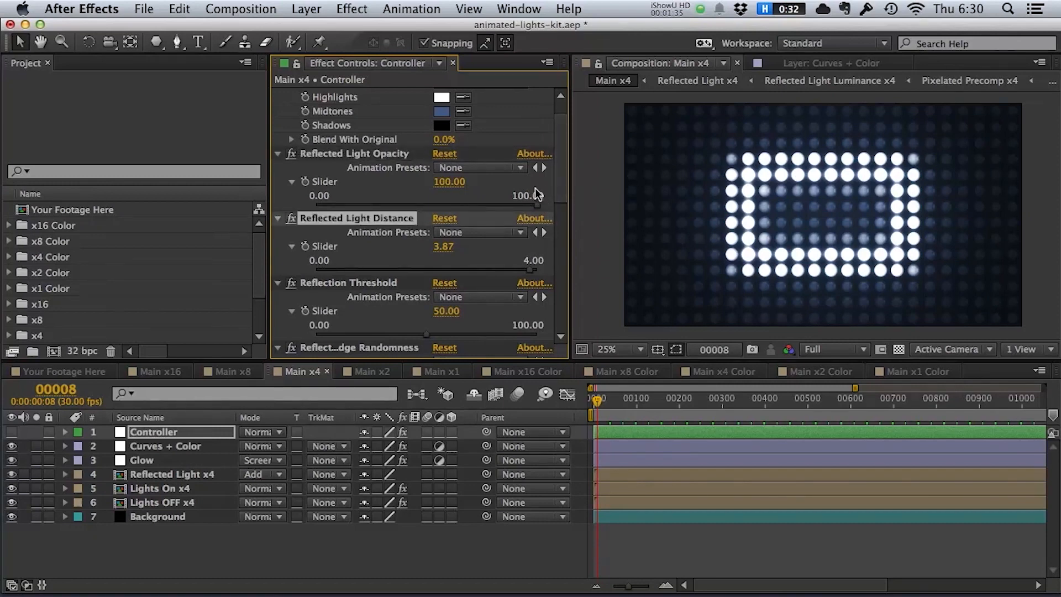
Open the Reflected Light Opacity value settings, examine the slider range, and close them without changes.
right_click(450, 182)
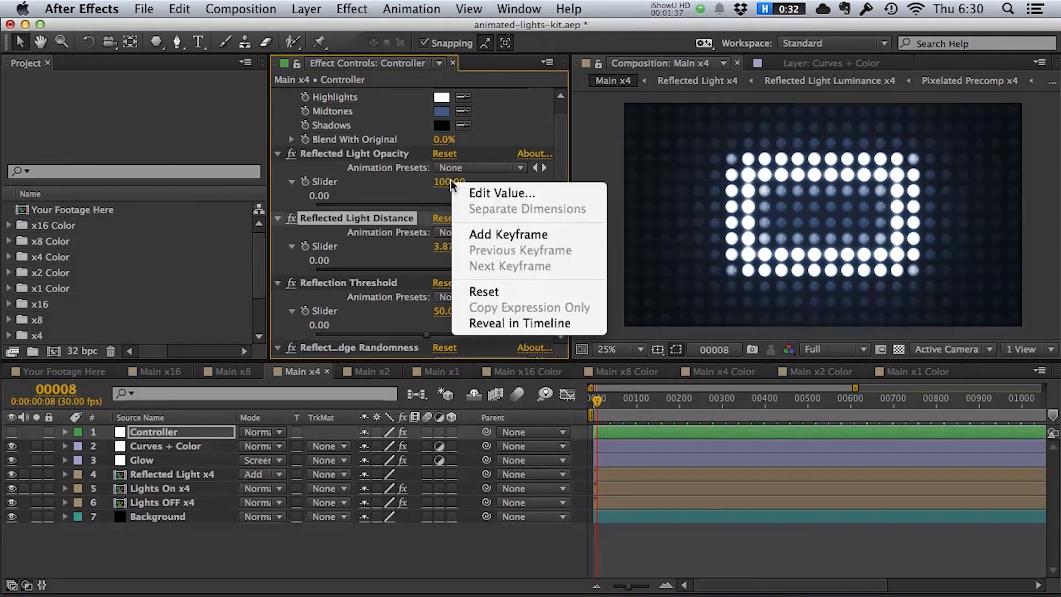
click(468, 192)
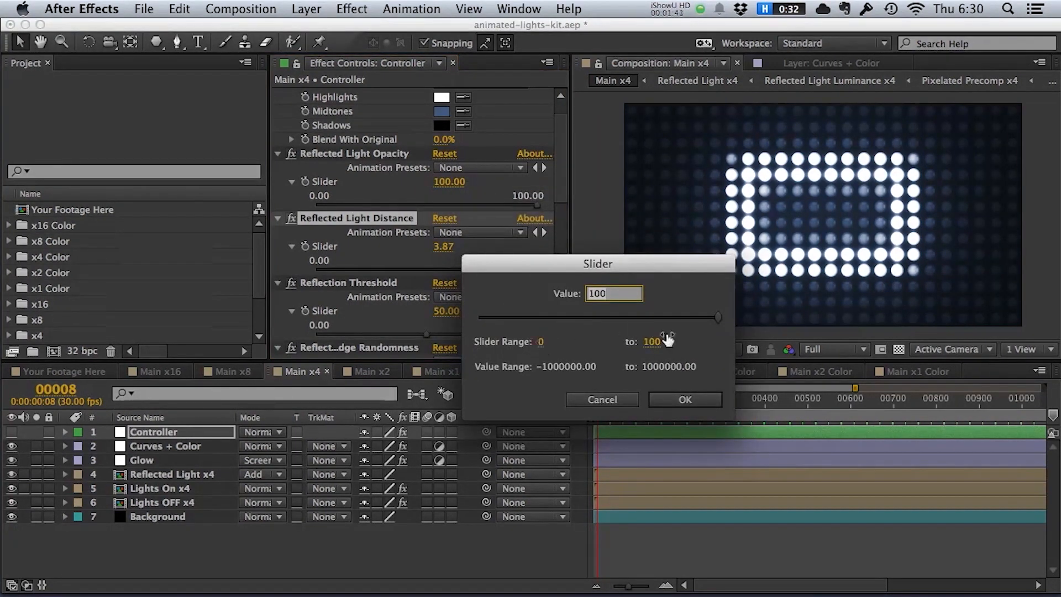
click(592, 399)
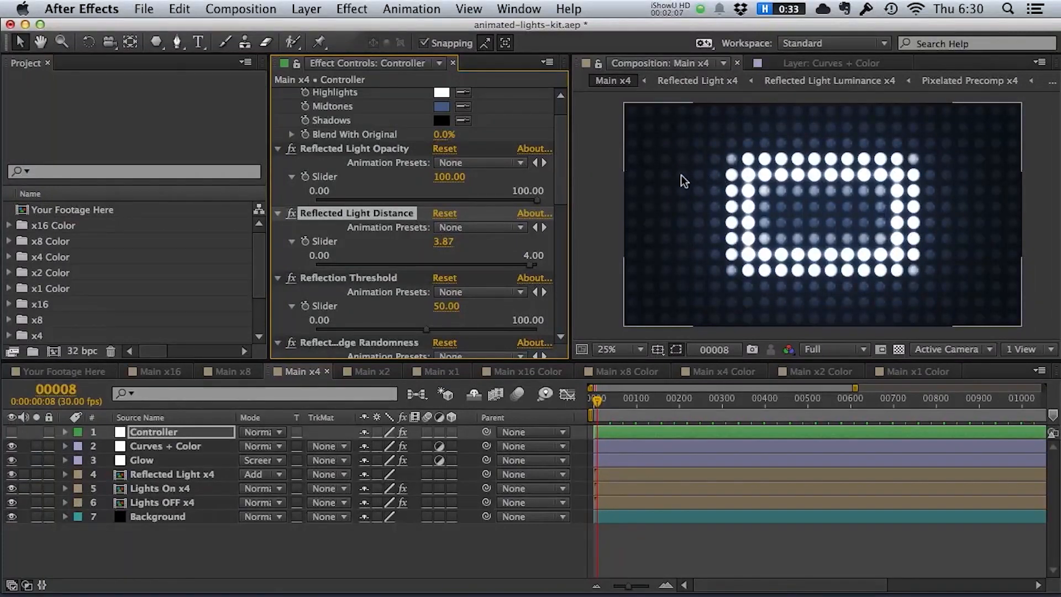
Try Reflected Light Distance at 0.87 and 2.11, and set it to 4.00.
click(363, 264)
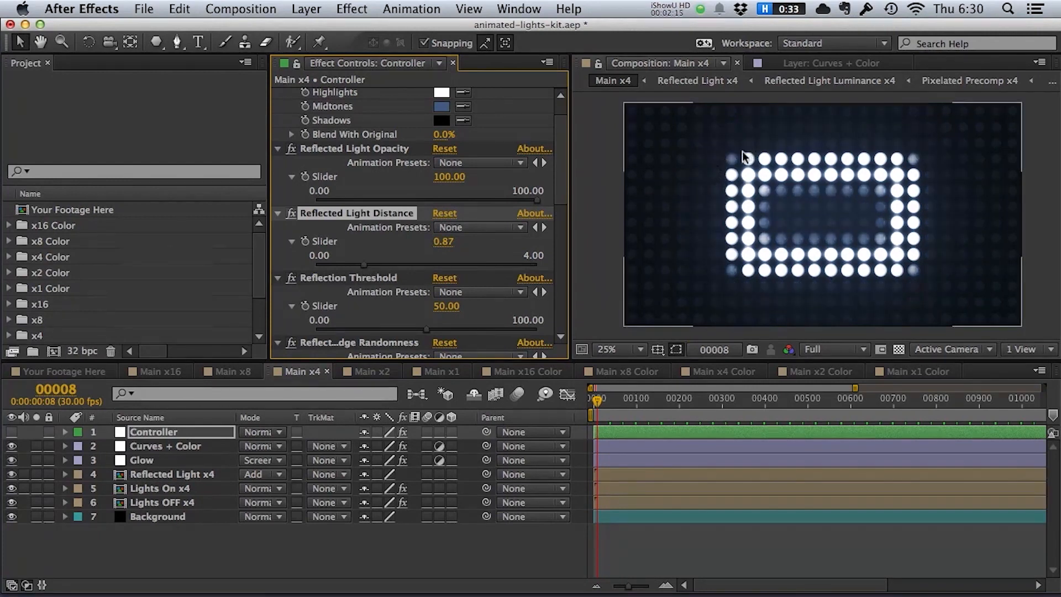
click(433, 264)
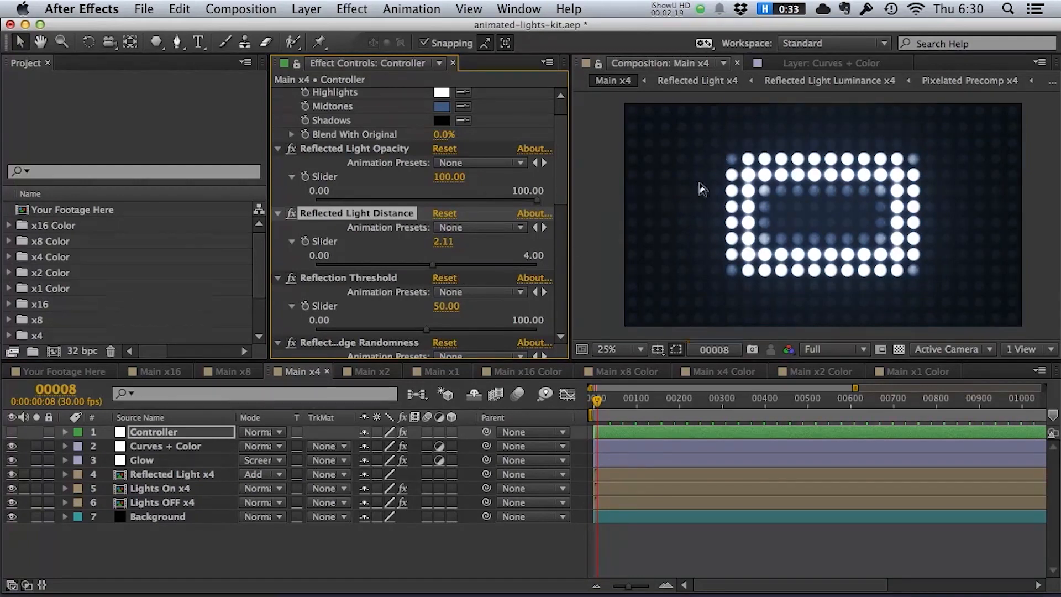
drag(511, 264, 548, 266)
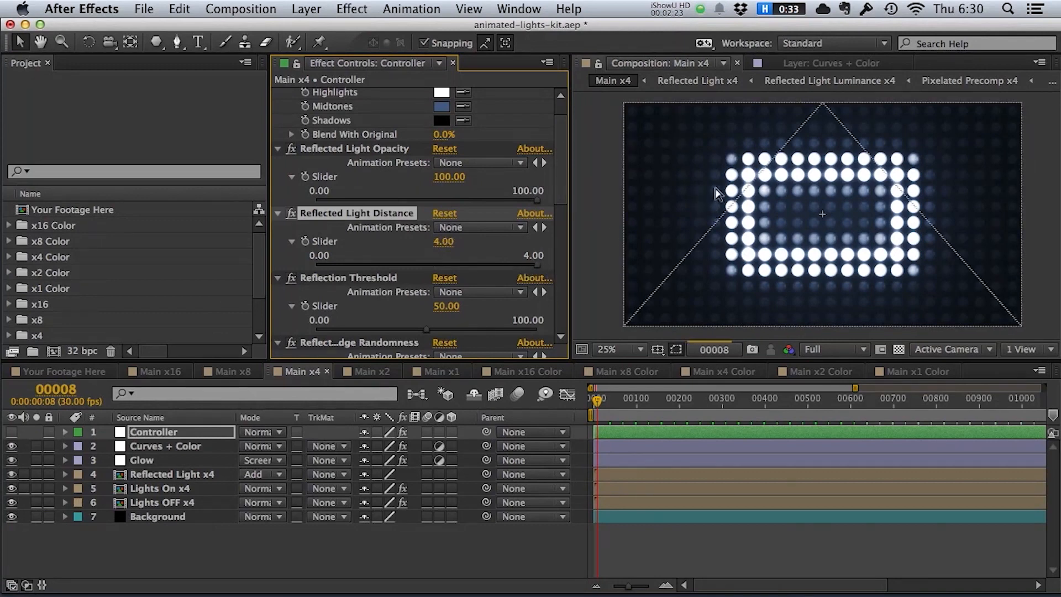
Try a Reflected Light Distance of 1.93 and restore it to 4.00.
click(422, 264)
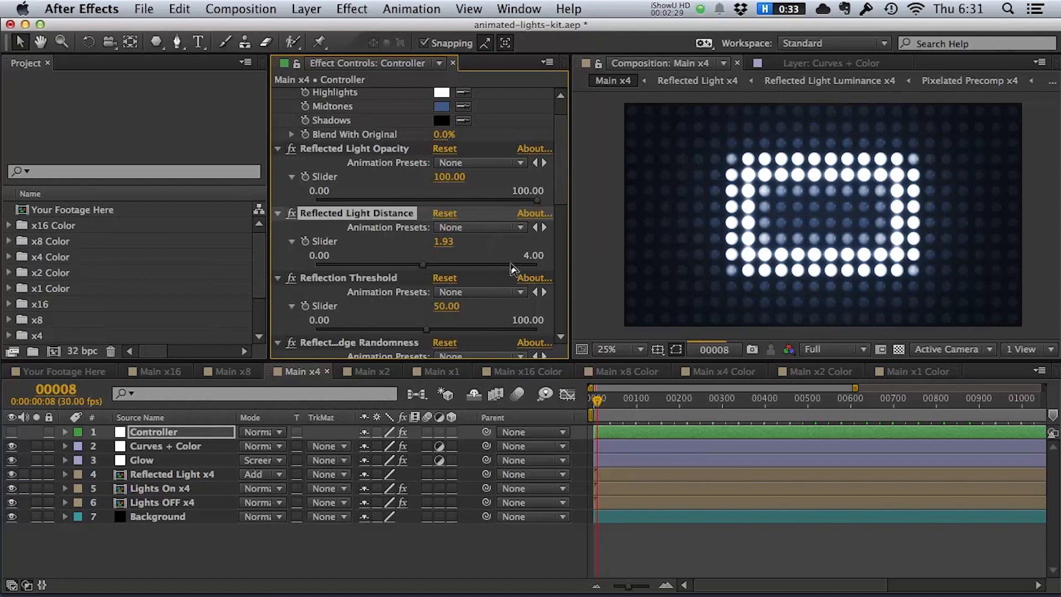
drag(510, 264, 543, 264)
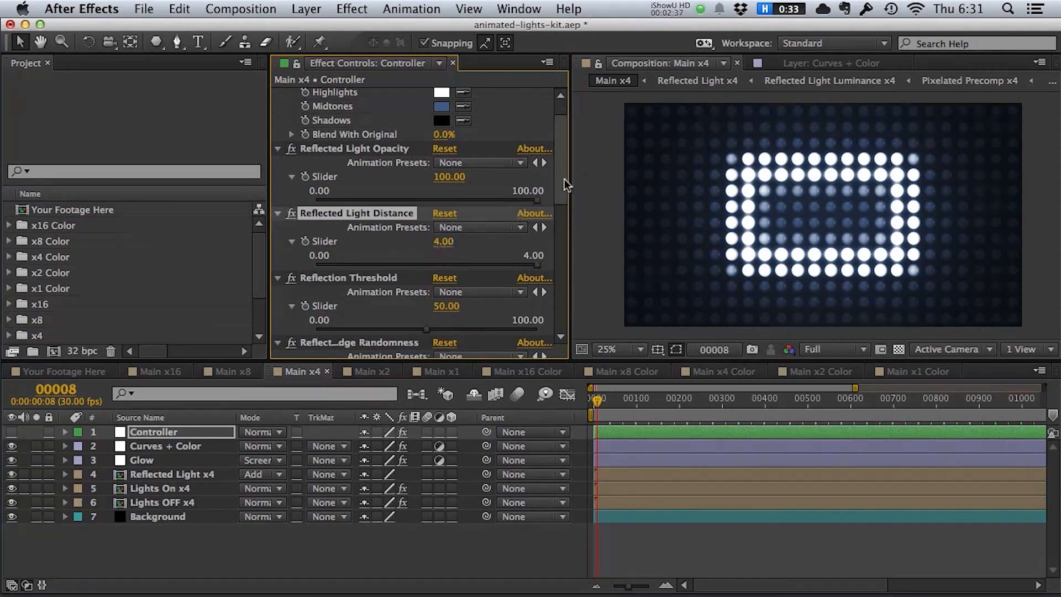
Set the Reflection Threshold to 32.58 and widen the effect controls area to fit the full effect names.
scroll(563, 179, down, 2)
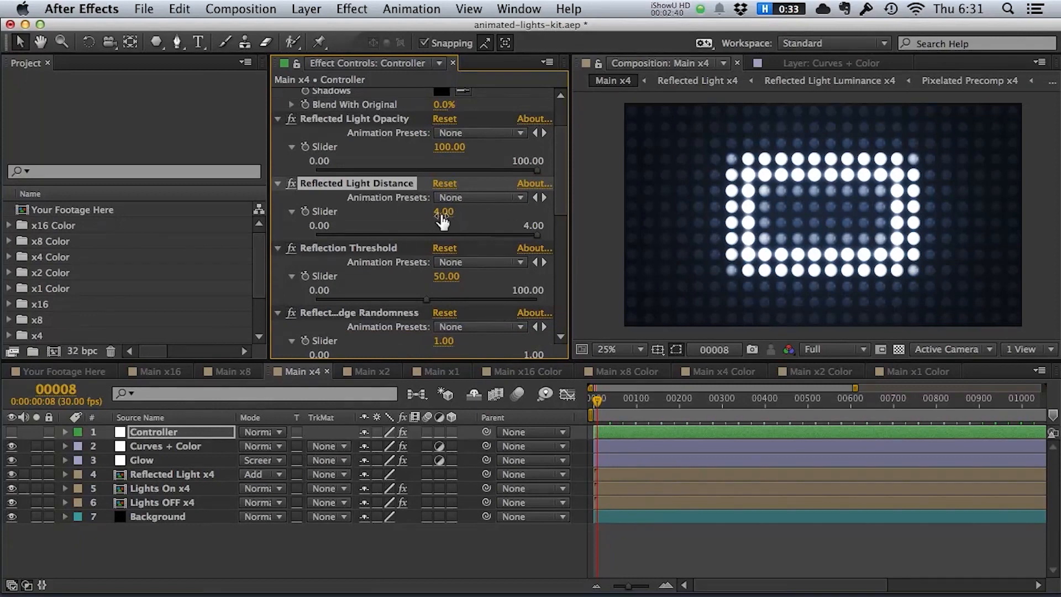
drag(562, 171, 561, 188)
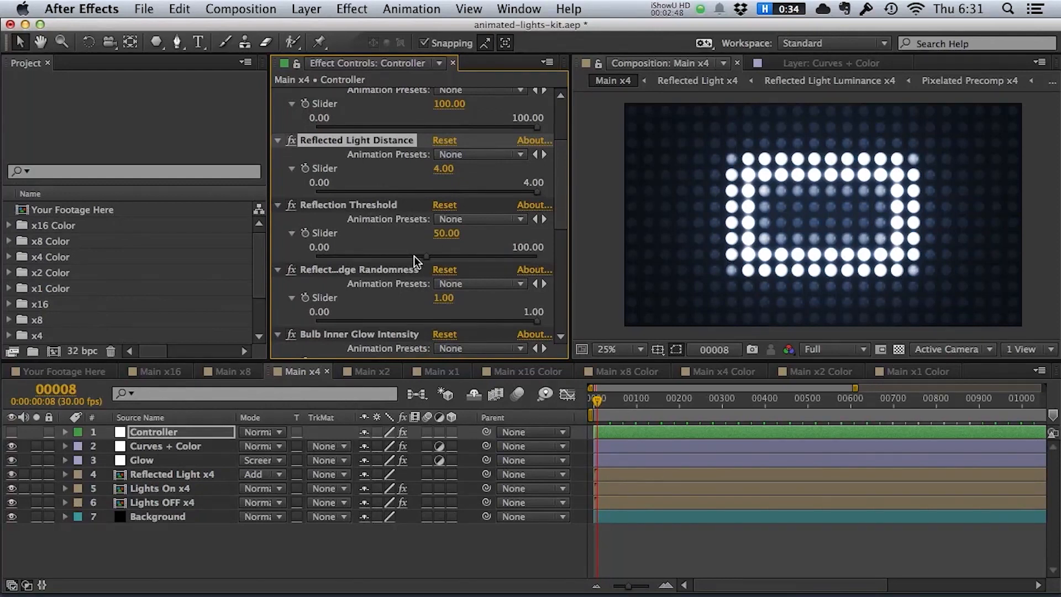
click(387, 256)
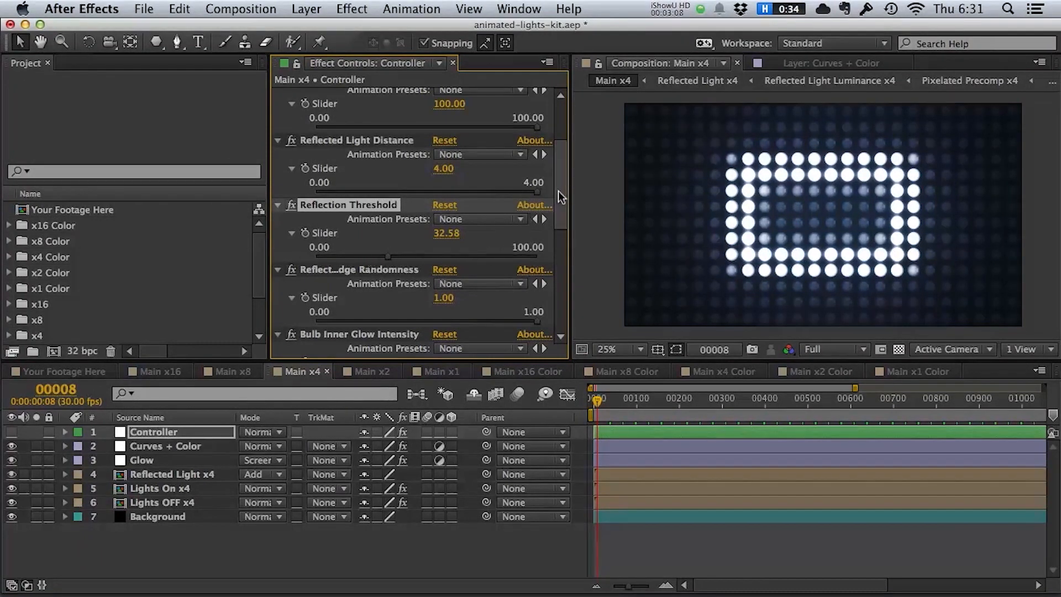
scroll(423, 243, down, 3)
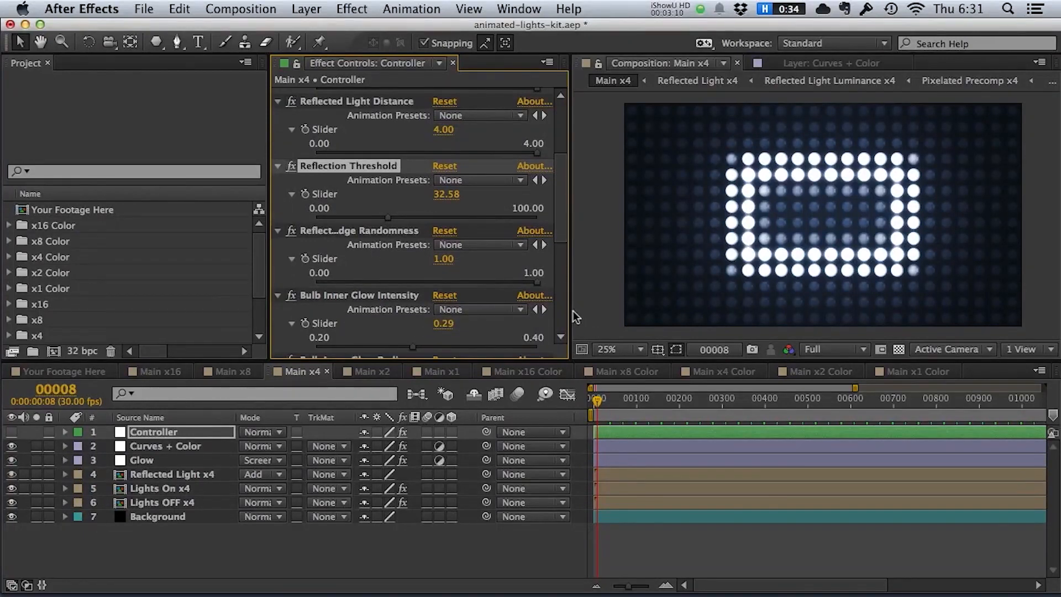
drag(573, 311, 591, 311)
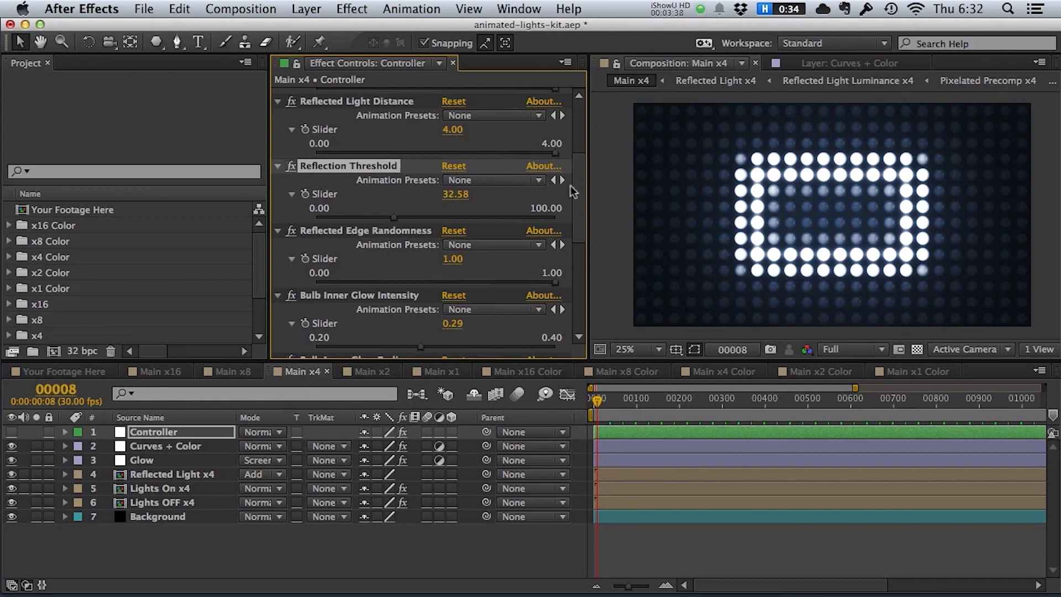
Examine the intensity and radius controls for the bulbs' inner and outer glow on the Controller.
drag(579, 185, 557, 236)
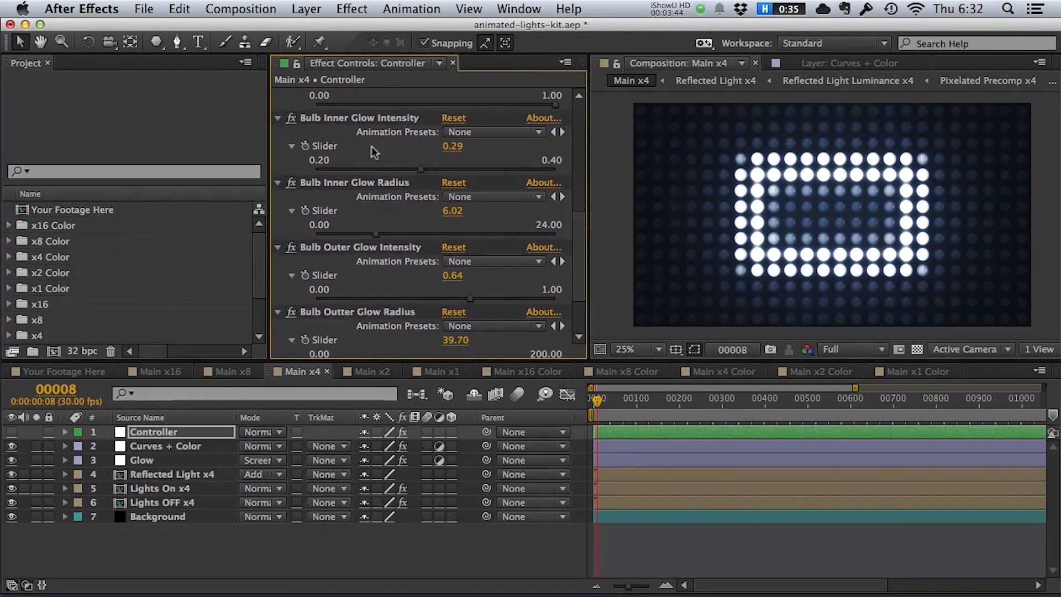
click(376, 118)
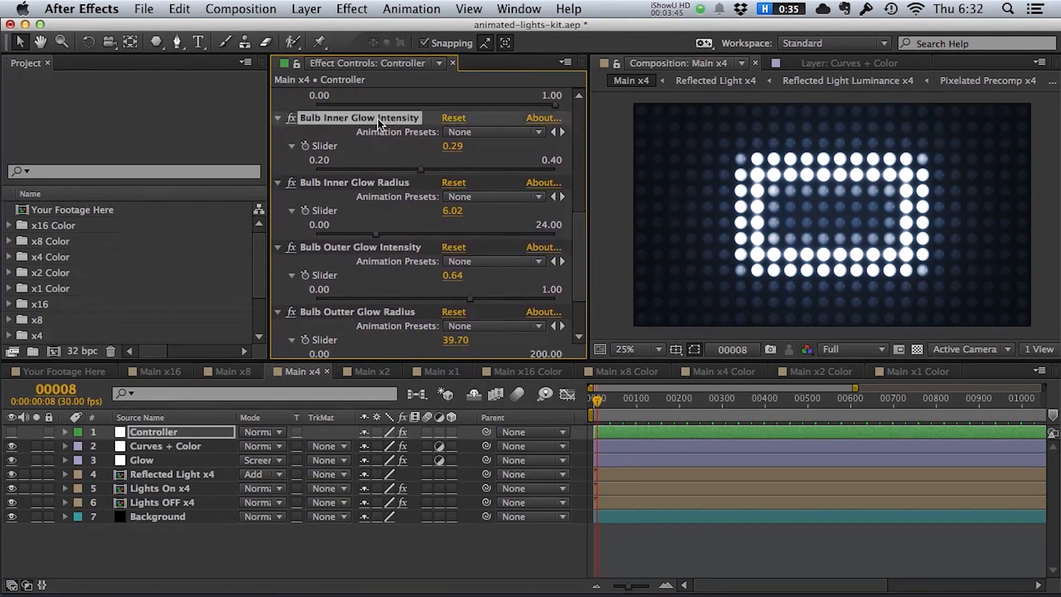
click(335, 186)
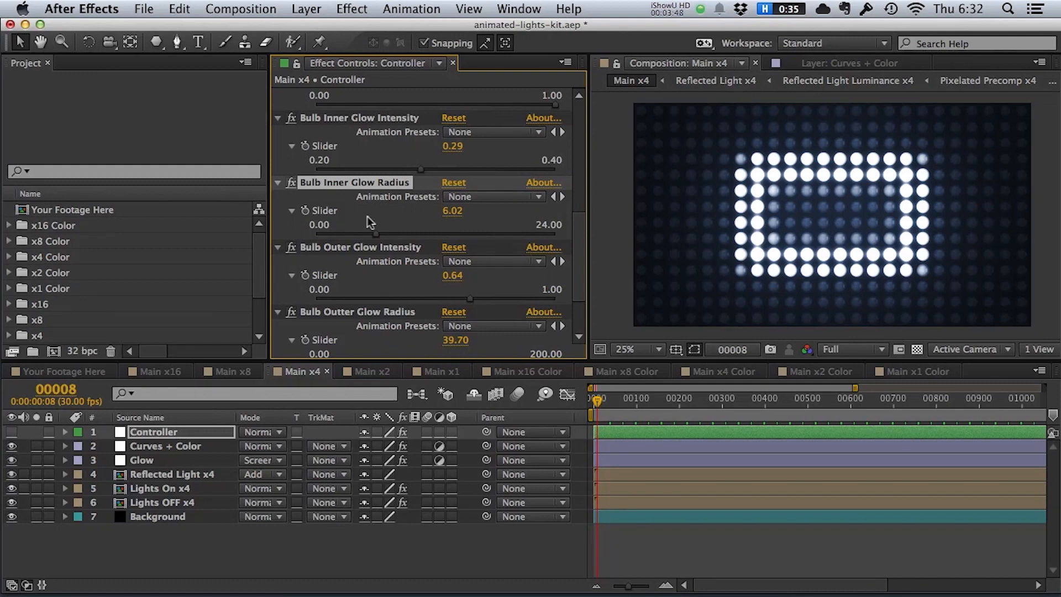
click(362, 246)
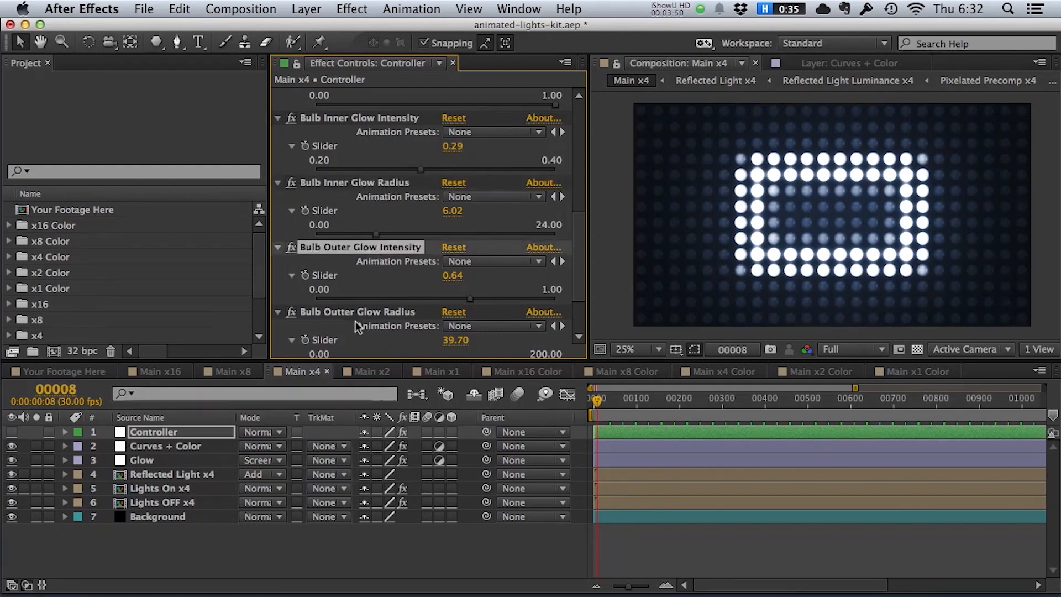
click(371, 313)
scroll(579, 221, up, 1)
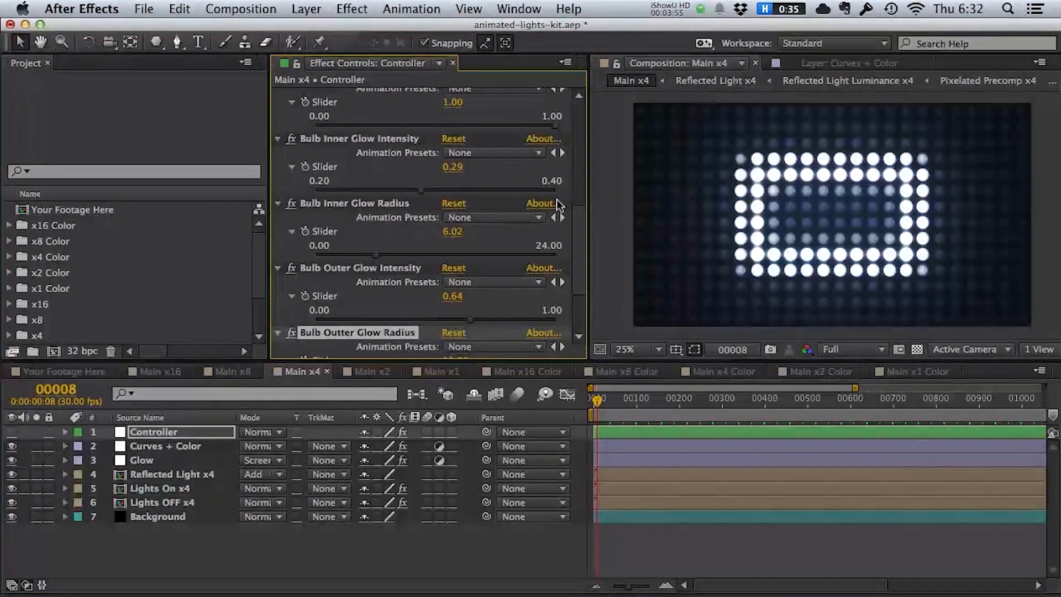
scroll(375, 266, down, 1)
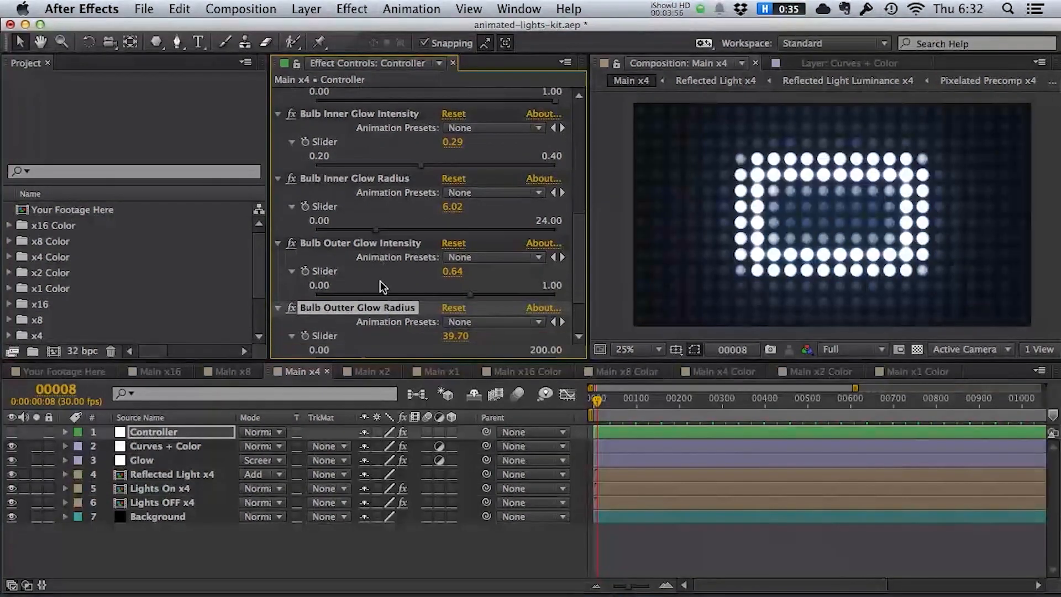
click(396, 242)
click(402, 308)
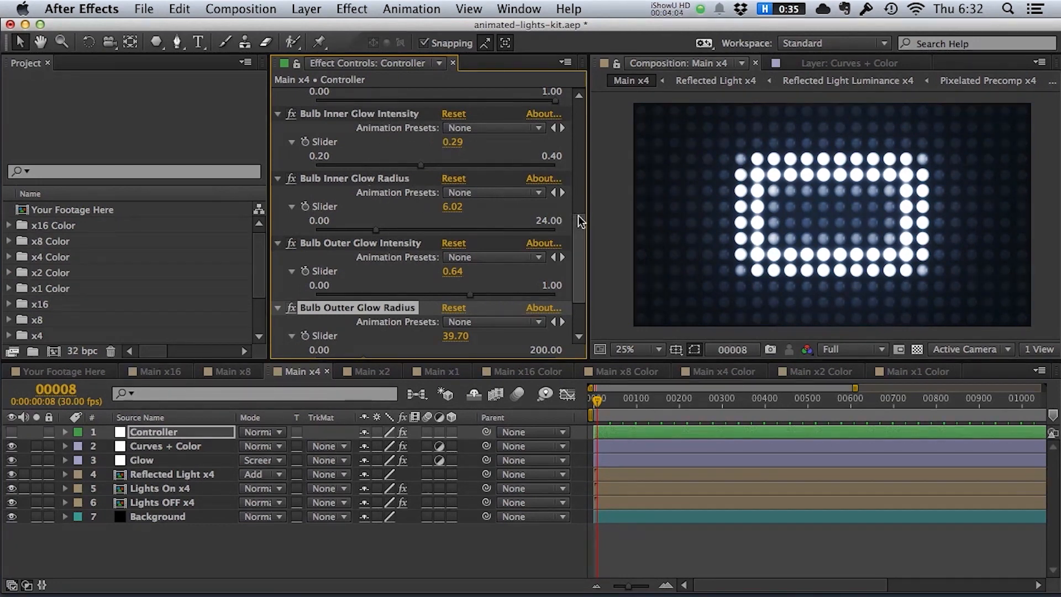
scroll(578, 214, up, 3)
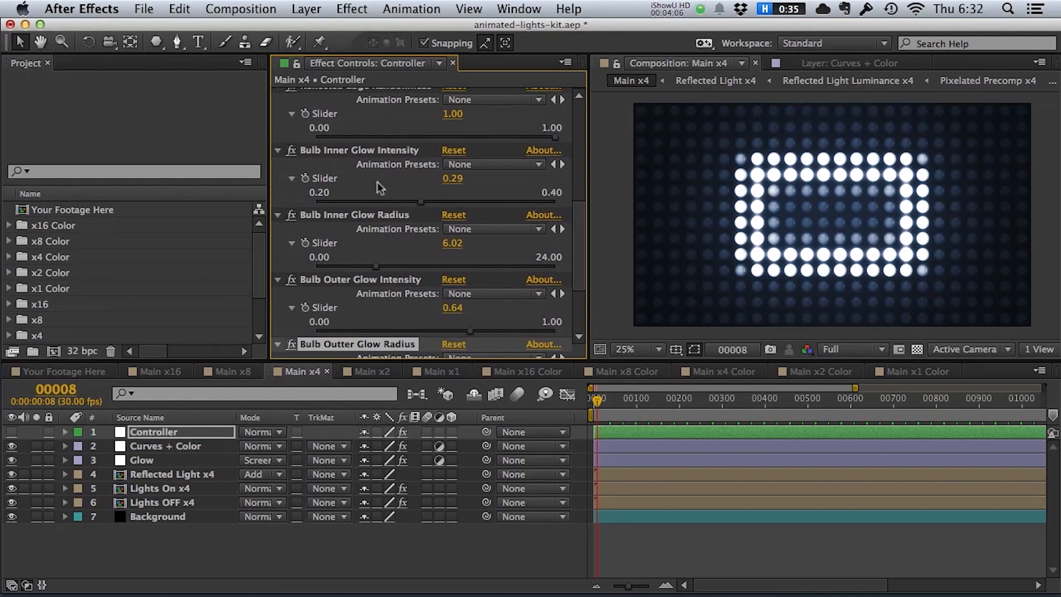
Try a Bulb Inner Glow Intensity of 0.24 and a Bulb Outer Glow Intensity of 0.20.
click(366, 200)
click(369, 270)
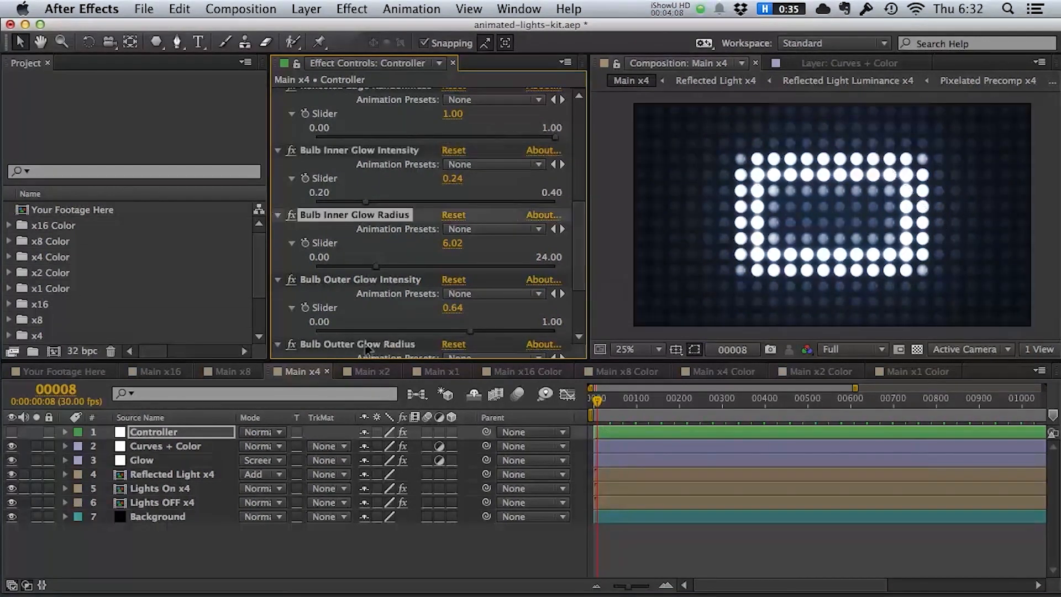
click(376, 334)
scroll(582, 234, down, 3)
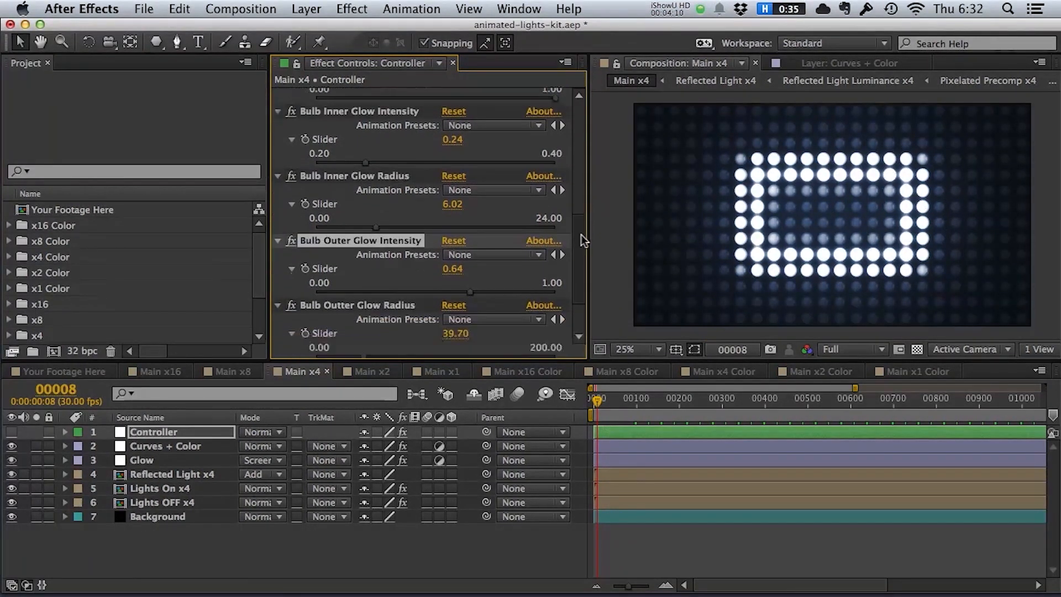
click(363, 277)
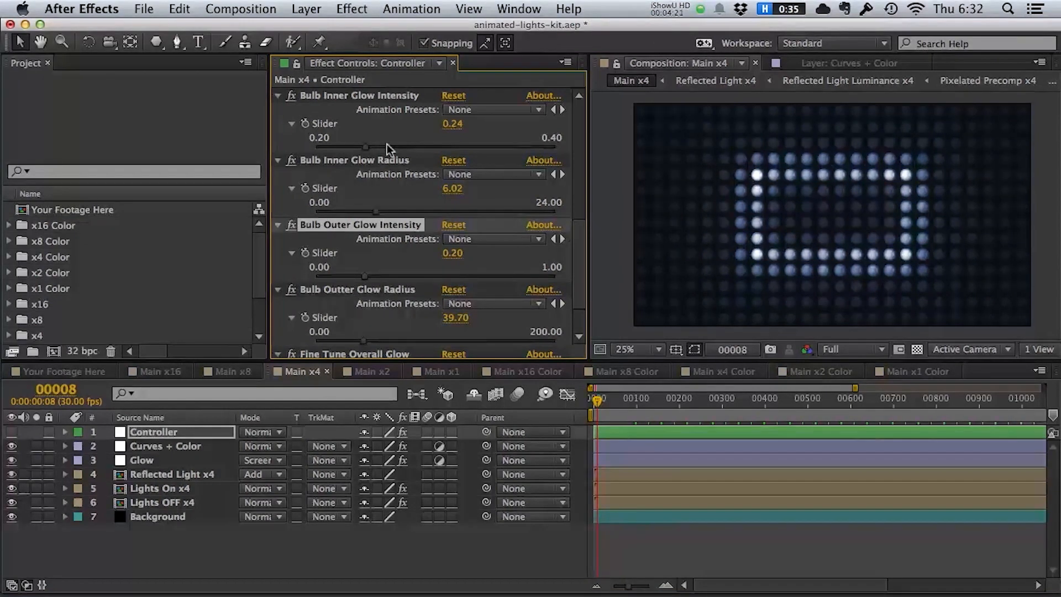
Set the Bulb Inner Glow Intensity to 0.31 and the Bulb Inner Glow Radius to 13.29, and check the bulbs up close.
click(372, 87)
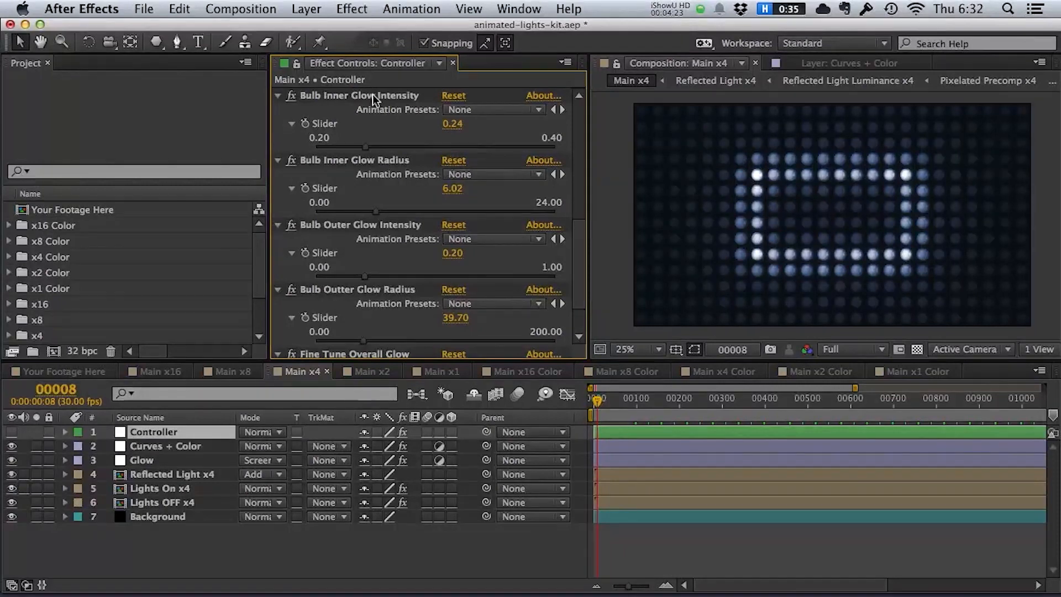
click(377, 99)
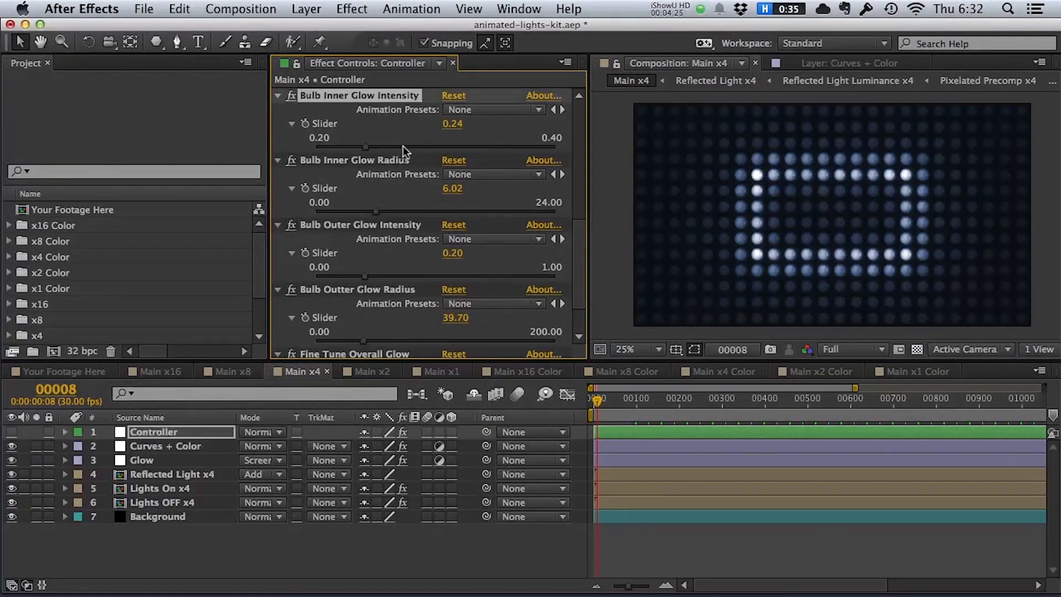
drag(366, 147, 429, 147)
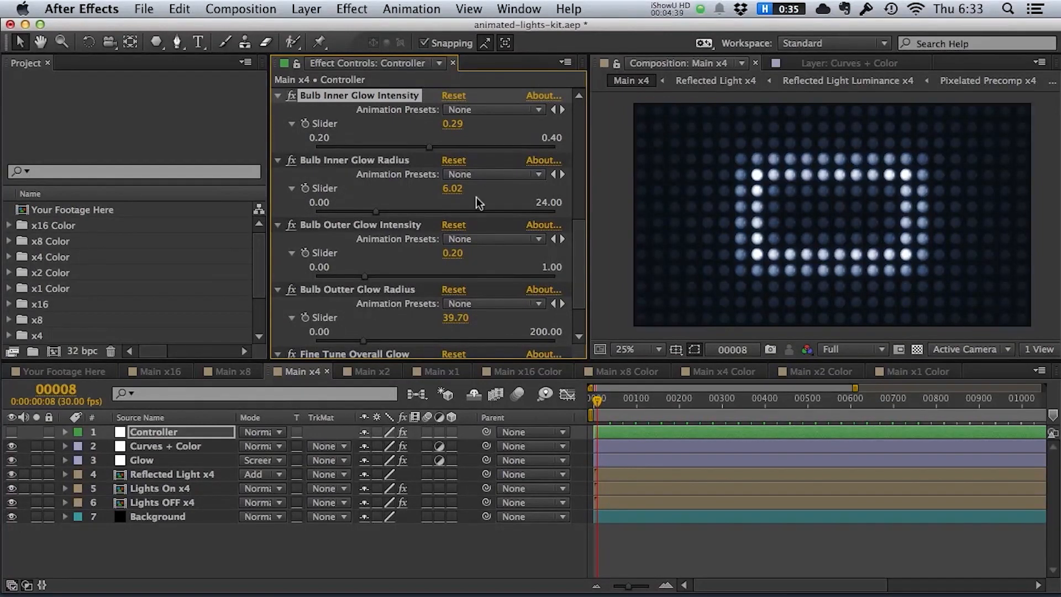
click(422, 212)
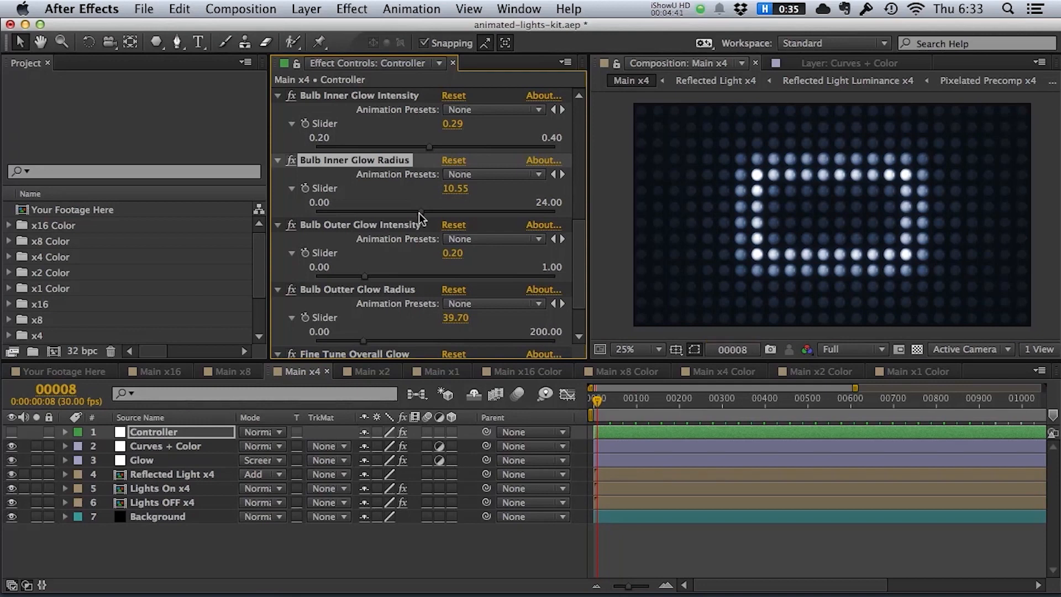
click(479, 212)
click(458, 147)
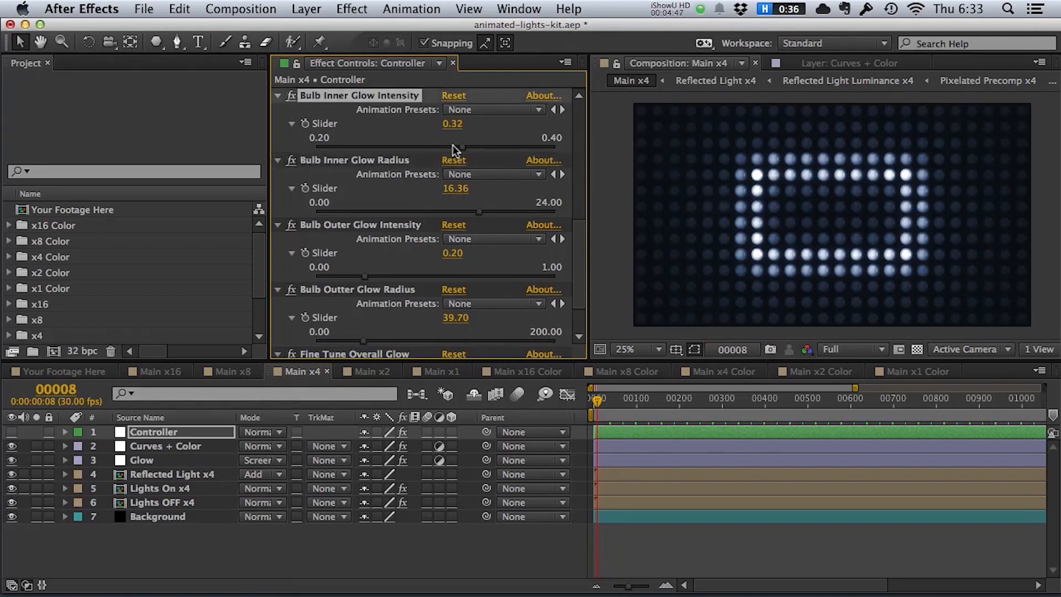
click(453, 146)
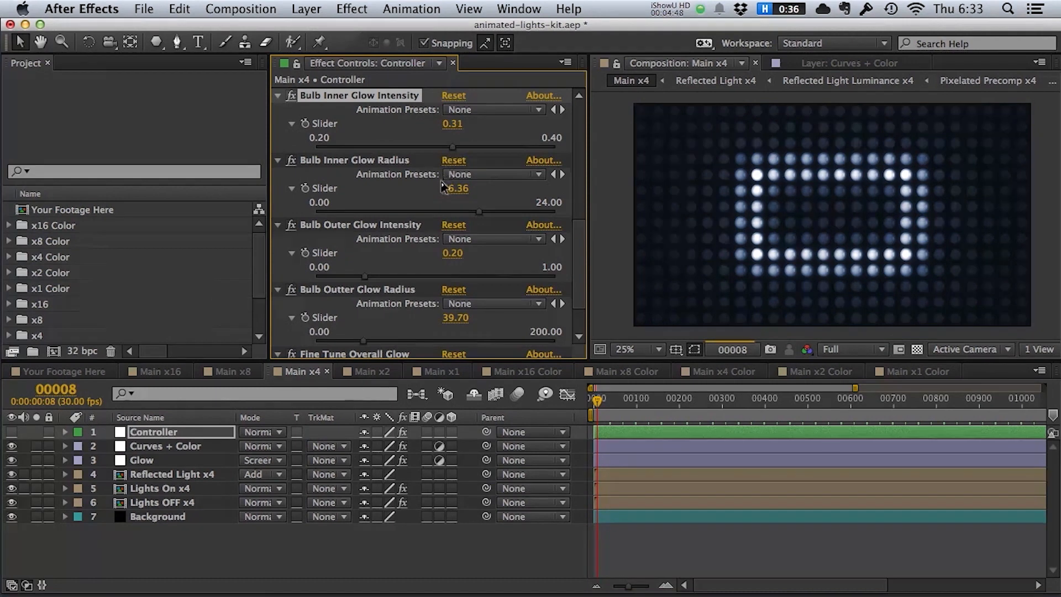
click(447, 211)
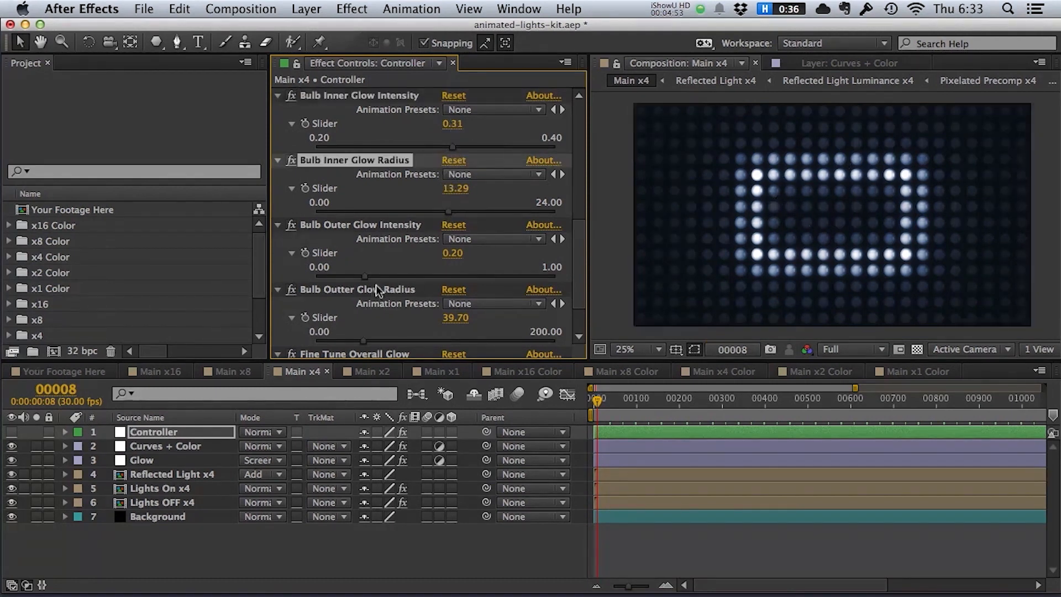
scroll(767, 164, up, 2)
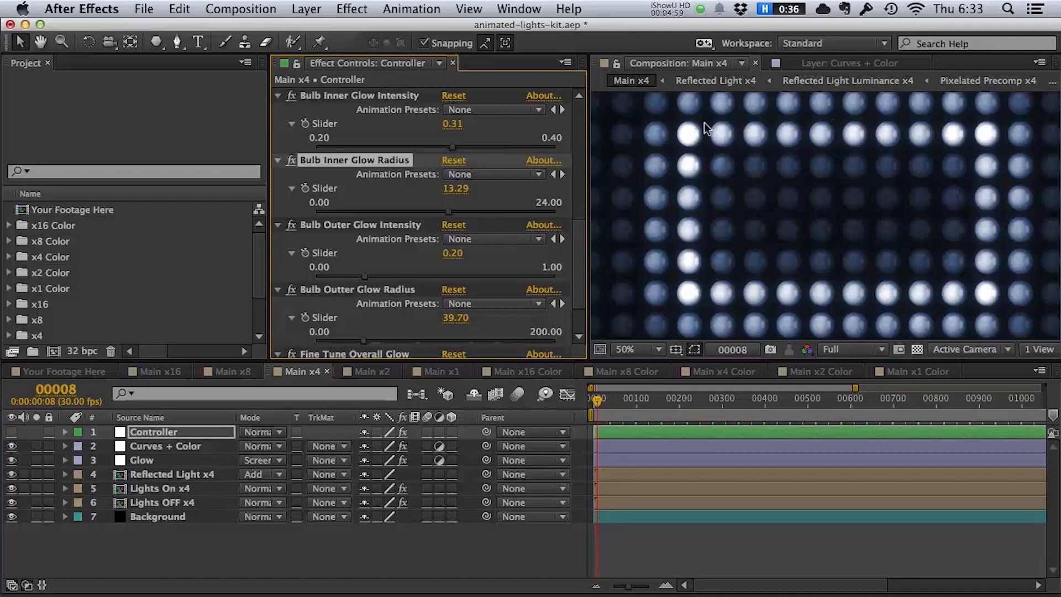
scroll(787, 227, down, 2)
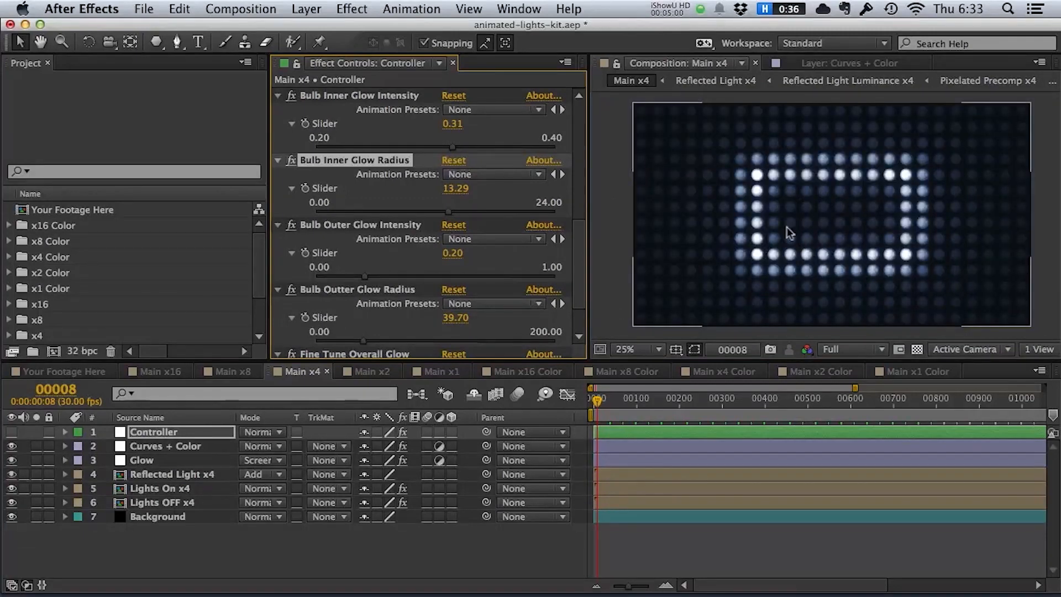
Raise the Bulb Outer Glow Intensity in stages to 0.73, with the Bulb Outter Glow Radius at 96.19.
click(396, 276)
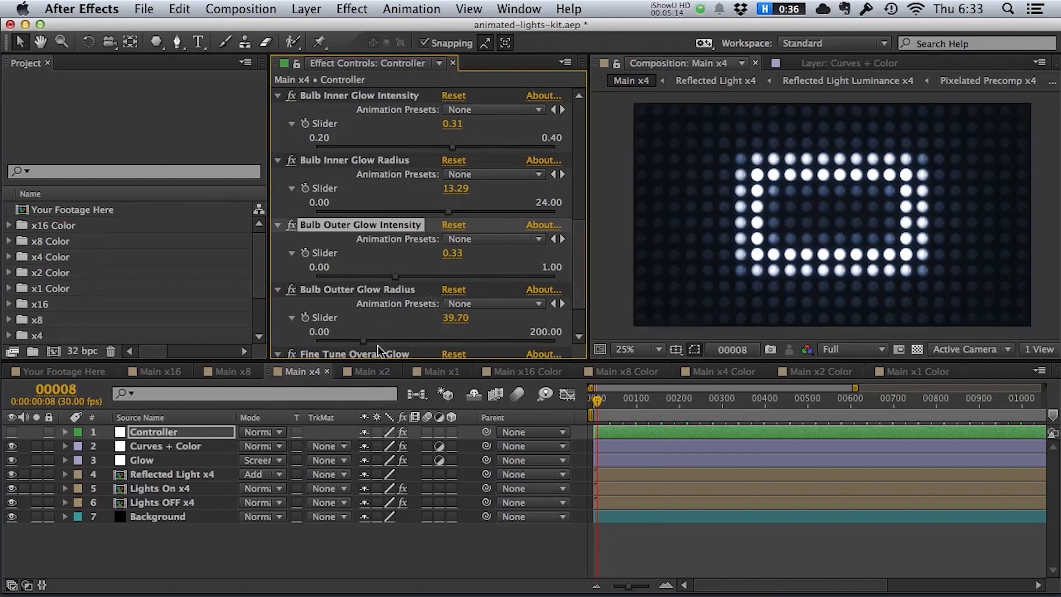
drag(363, 340, 413, 337)
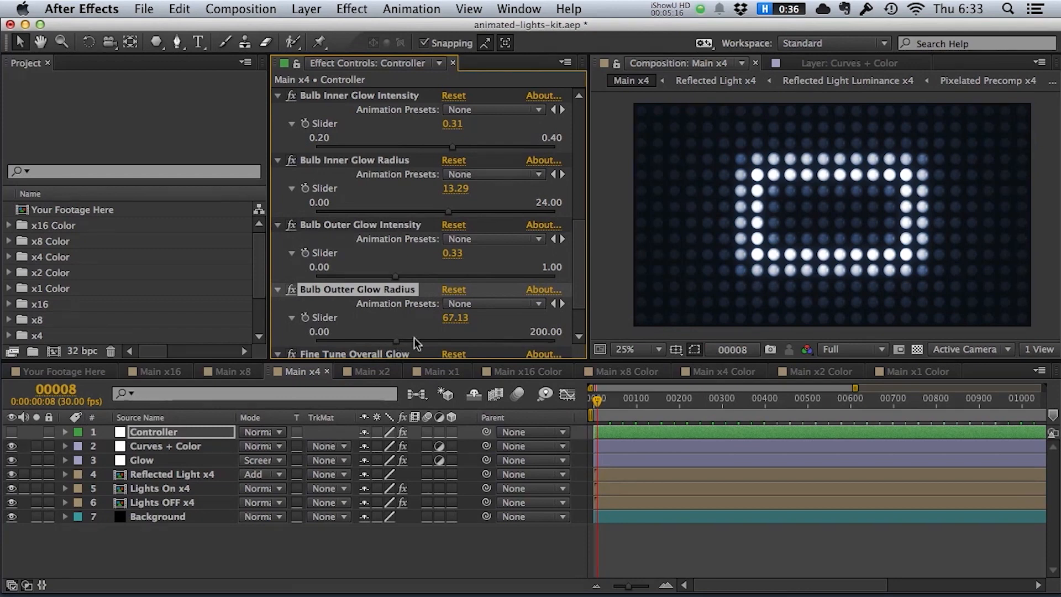
click(430, 339)
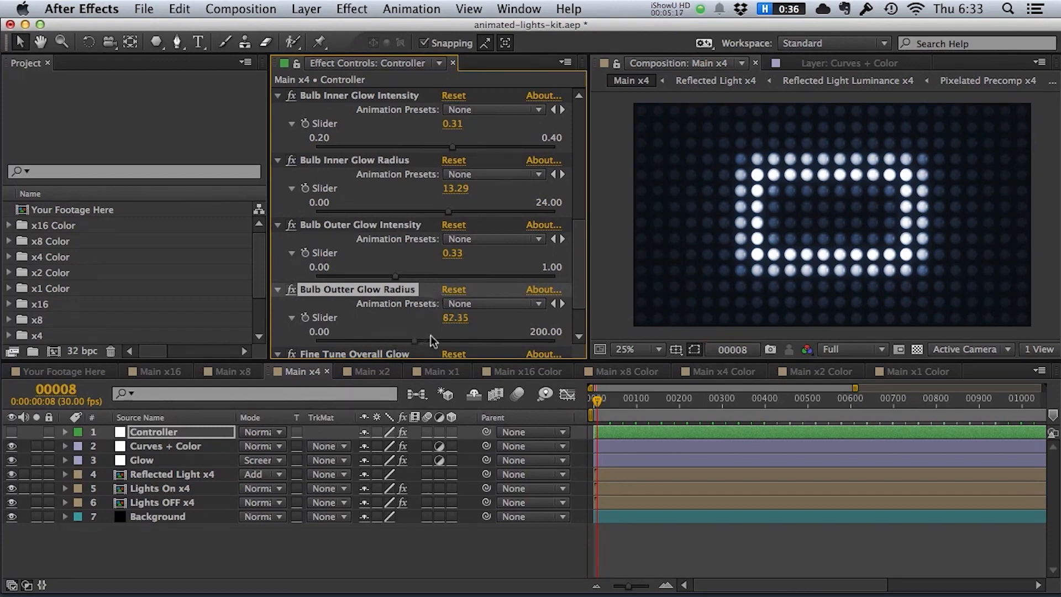
click(446, 276)
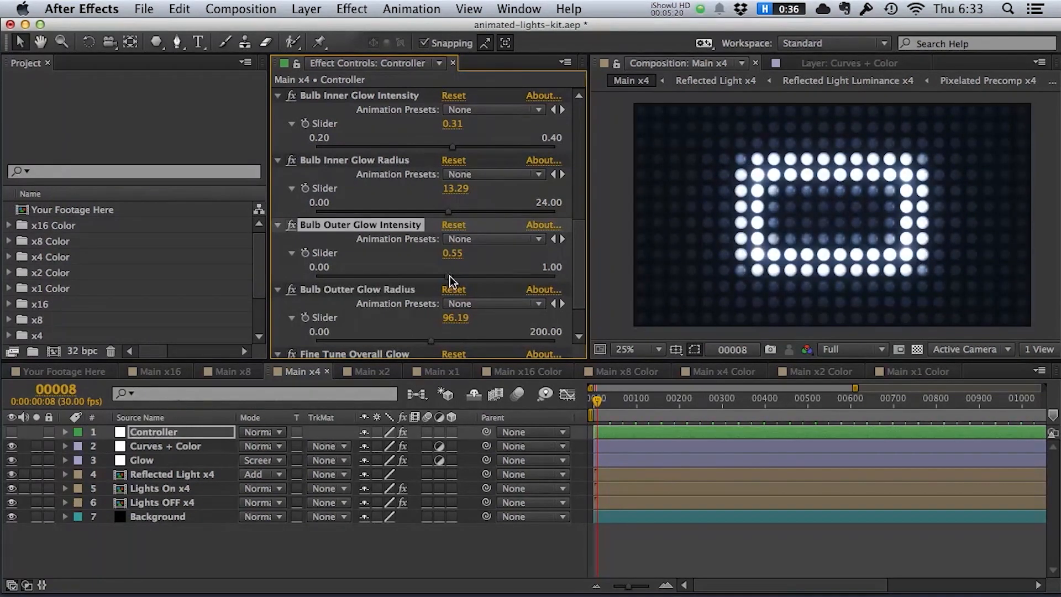
click(489, 276)
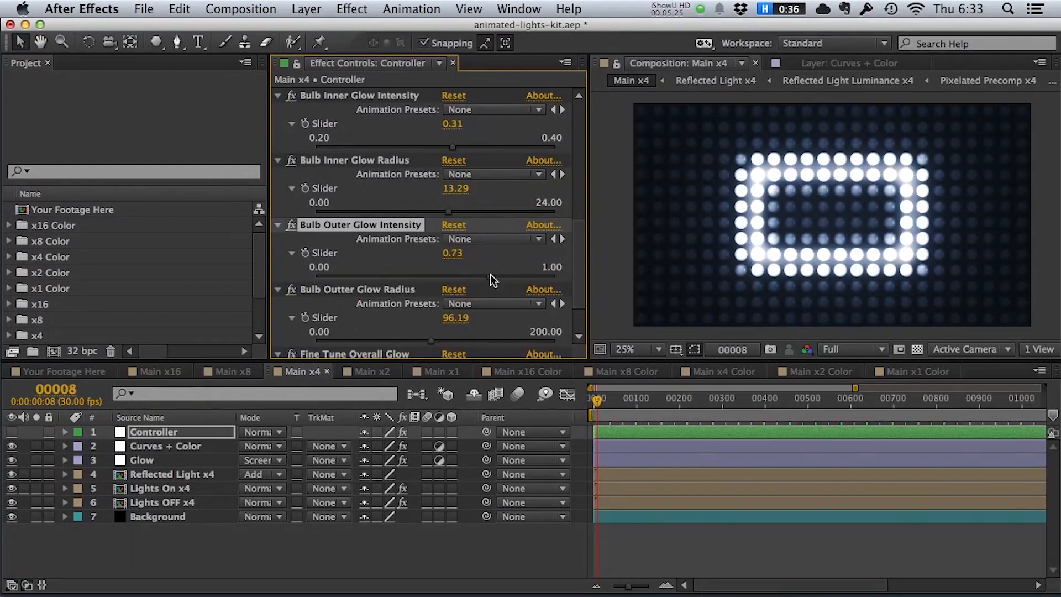
Try the Bulb Outter Glow Radius at 130.10 and 153.63, and set it to 68.51.
click(387, 301)
click(472, 340)
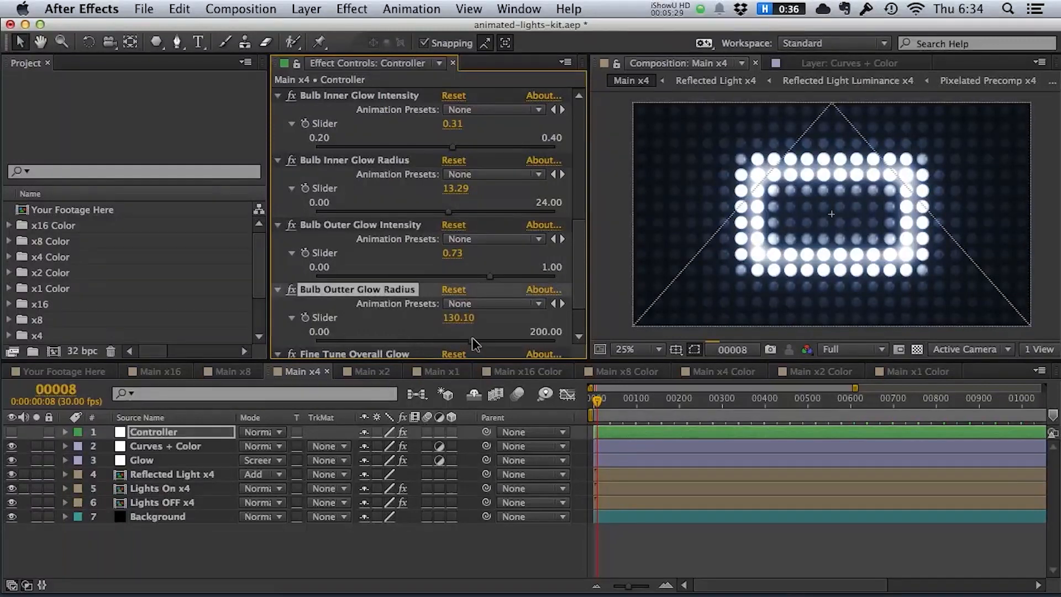
click(500, 340)
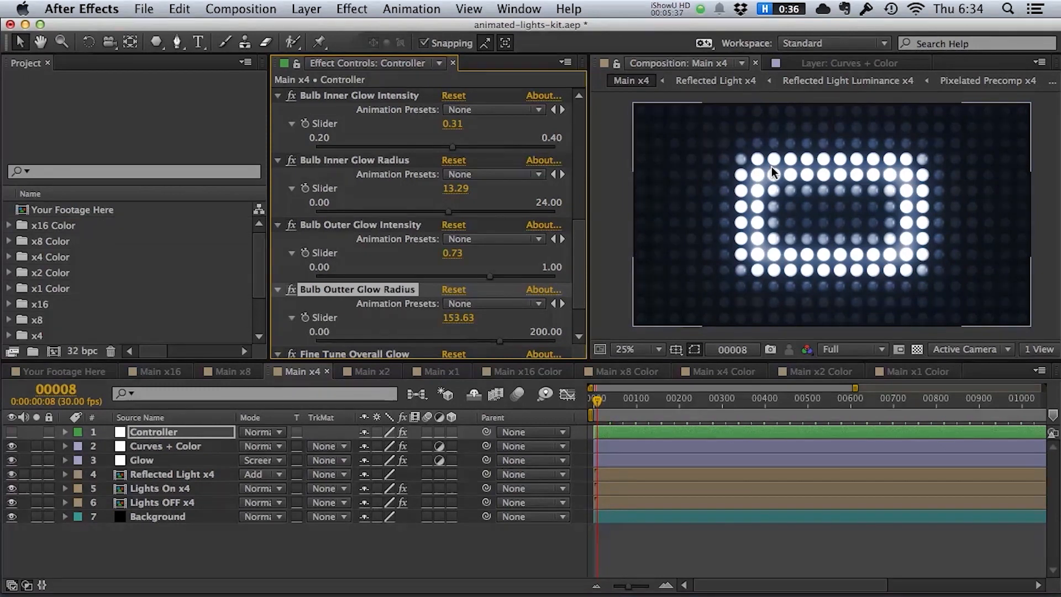
click(396, 340)
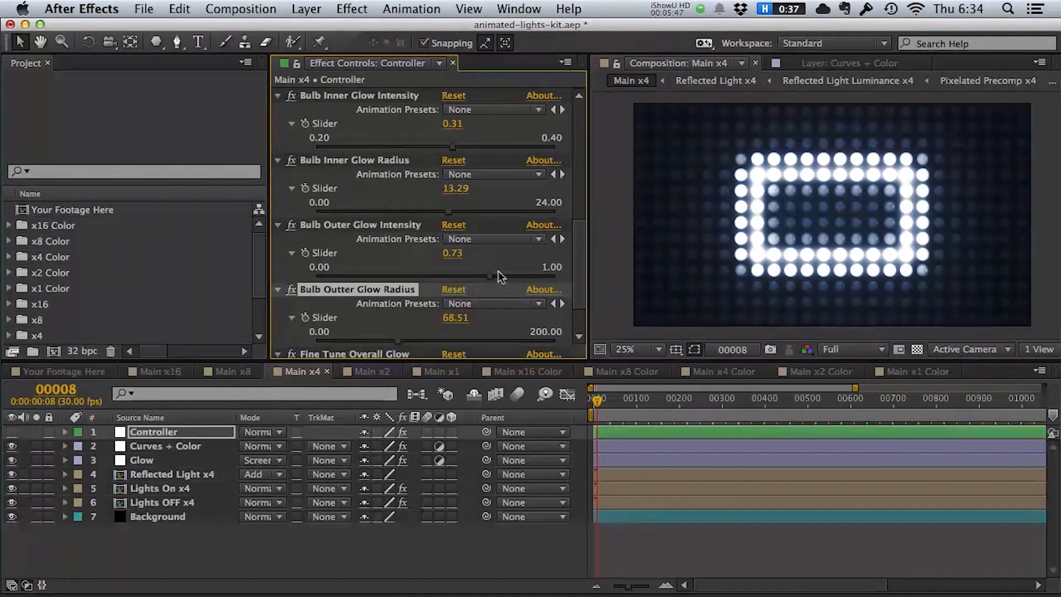
Try the Bulb Outter Glow Radius at 156.40, with the Bulb Inner Glow Radius at 16.86 and Bulb Inner Glow Intensity at 0.35.
click(523, 340)
click(503, 341)
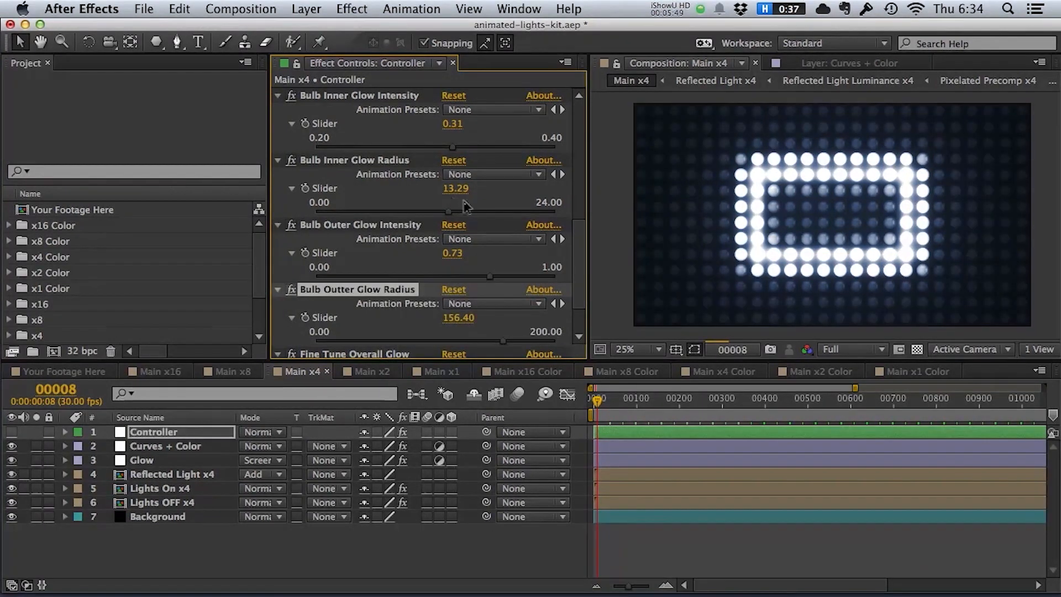
click(484, 212)
click(501, 147)
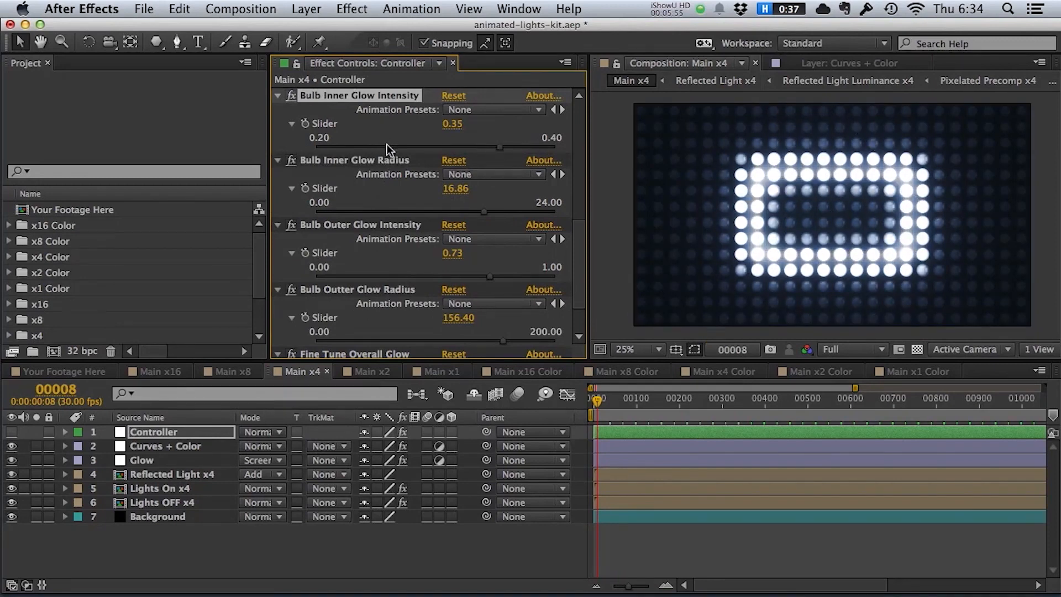
Set the Bulb Outter Glow Radius to 93.43 and the Bulb Outer Glow Intensity to 0.65.
drag(382, 276, 470, 275)
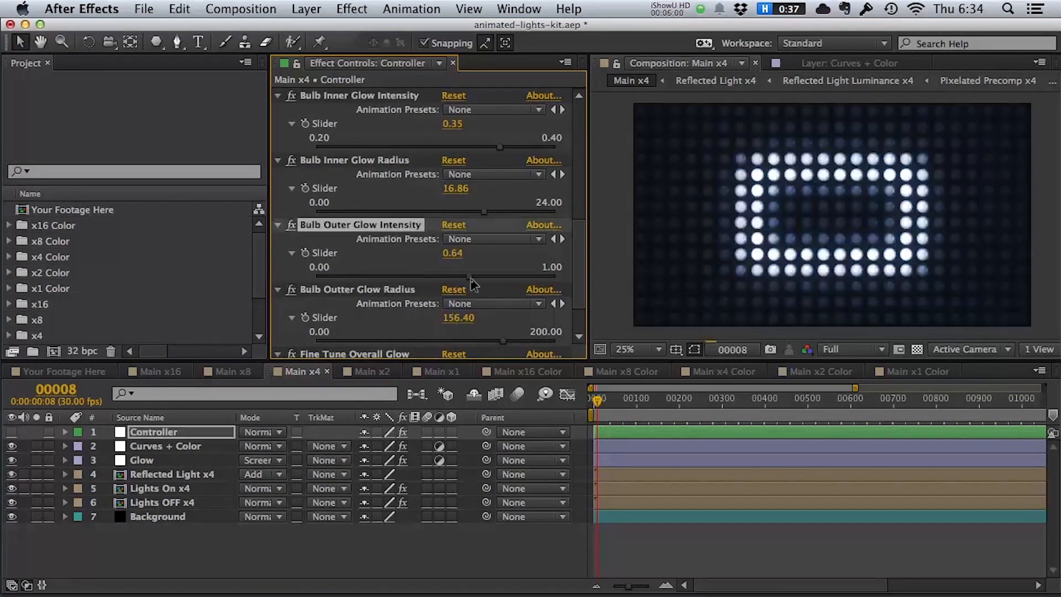
click(428, 339)
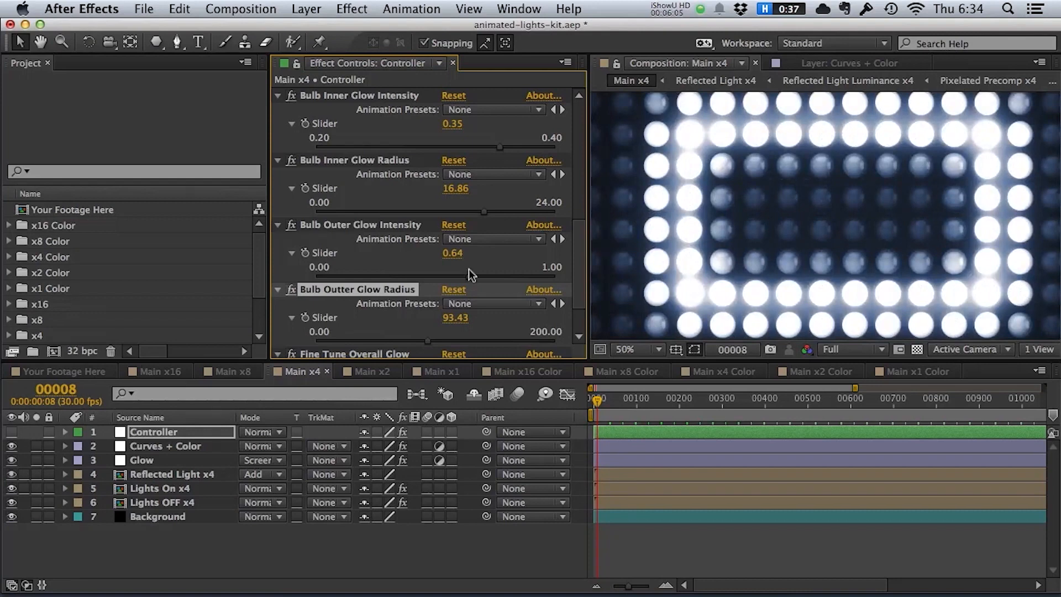
click(470, 274)
Set the Bulb Inner Glow Intensity to 0.30 and the Bulb Inner Glow Radius to 10.88.
click(439, 147)
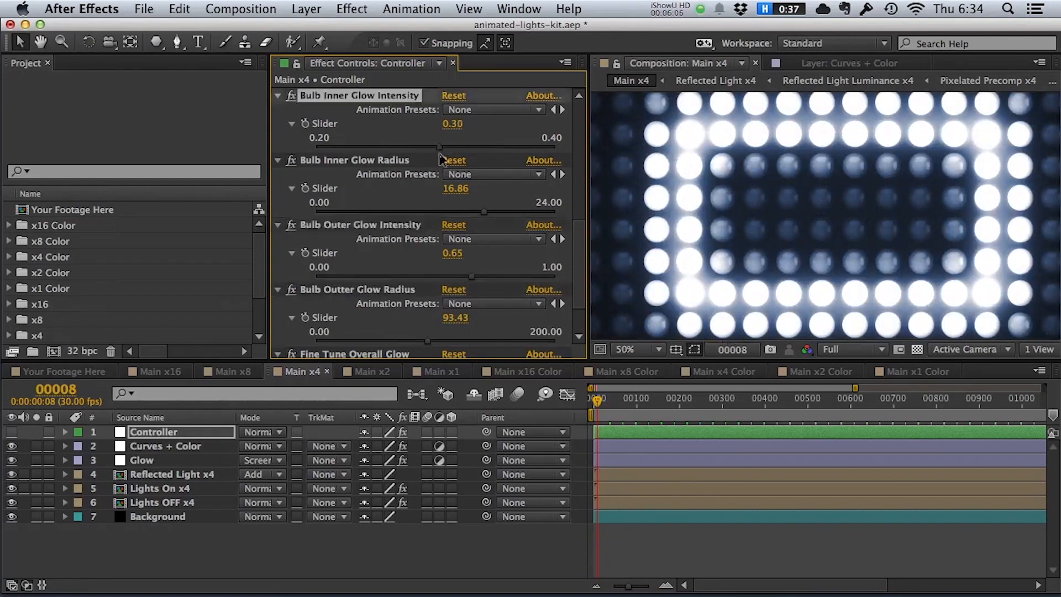
click(425, 211)
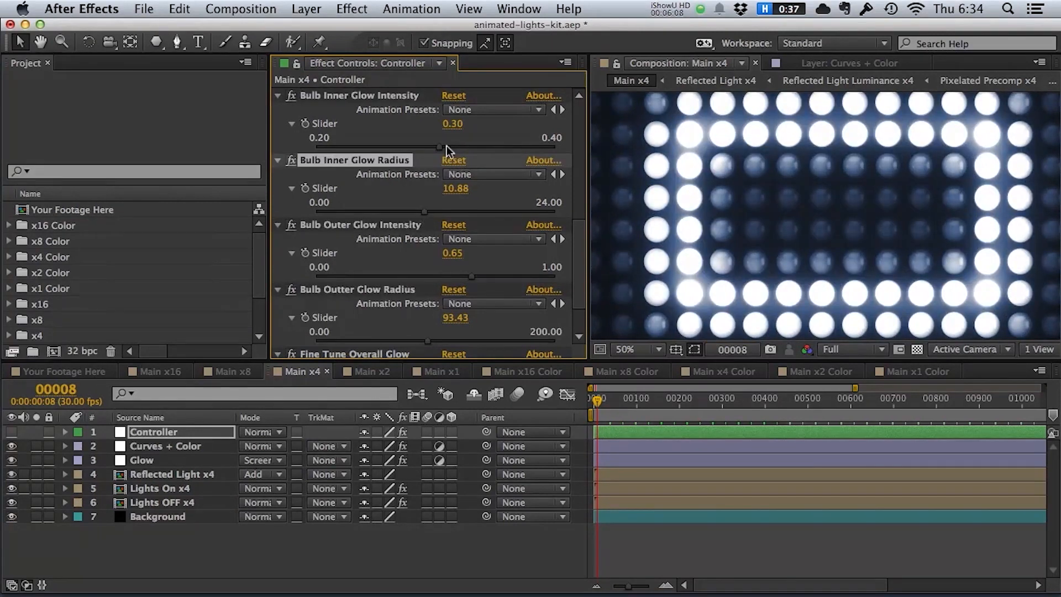
click(370, 224)
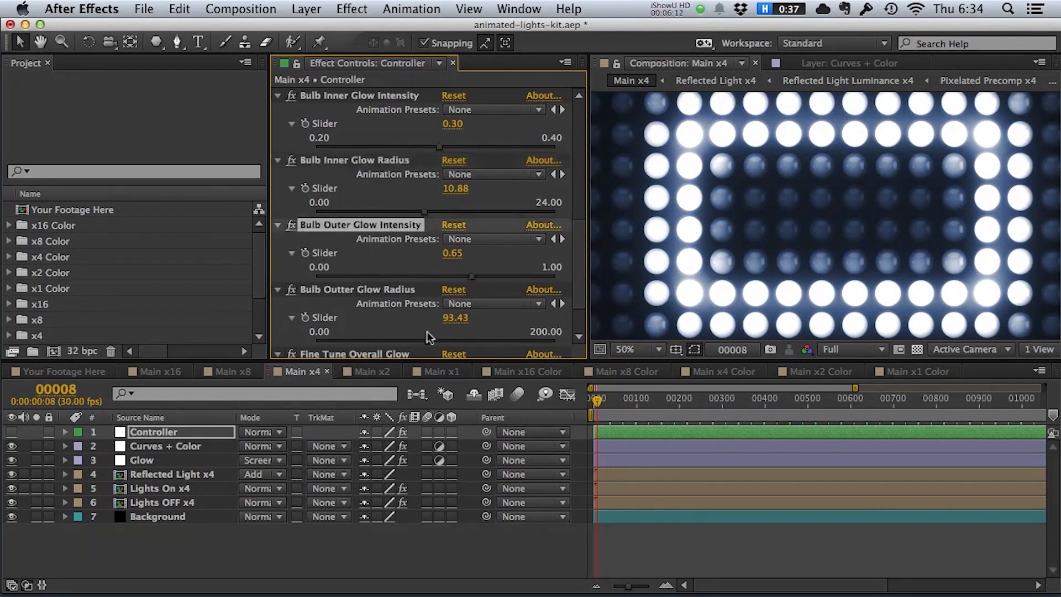
click(388, 291)
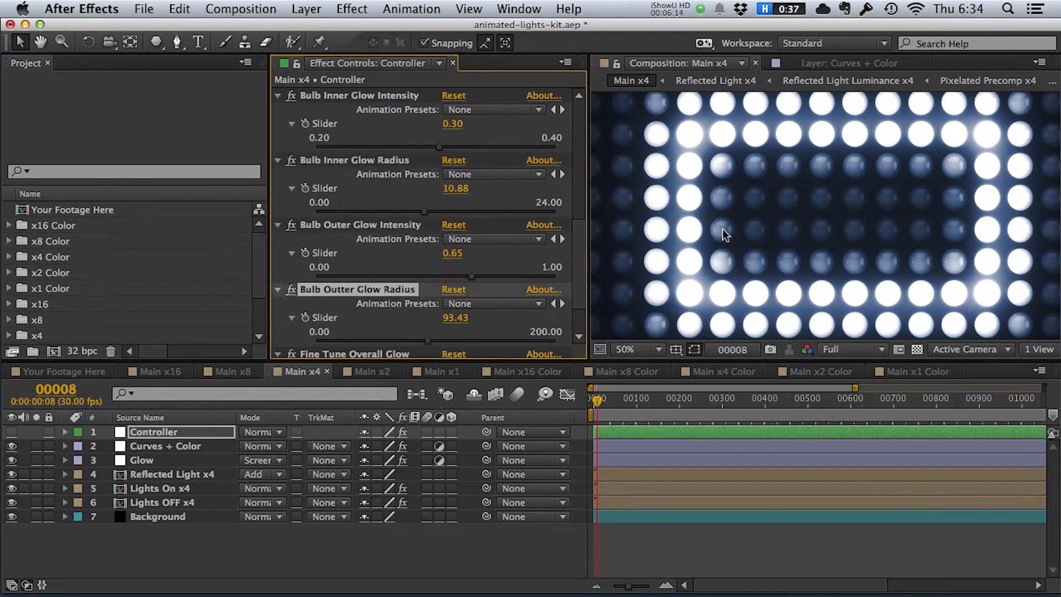
View the Your Footage Here composition and return to Main x4 for a close look at the bulbs.
click(55, 371)
click(299, 371)
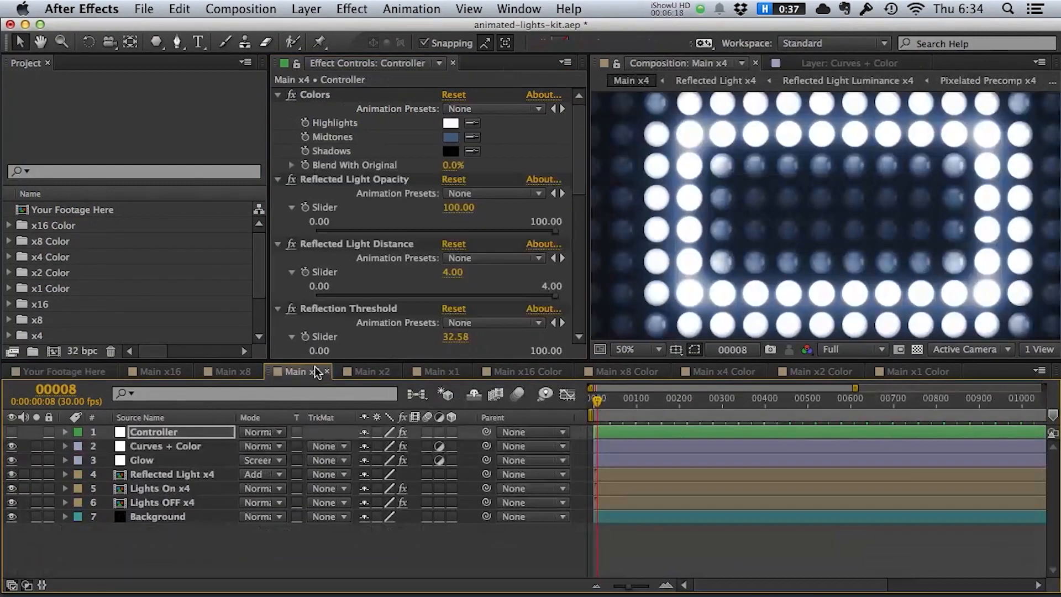
key(period)
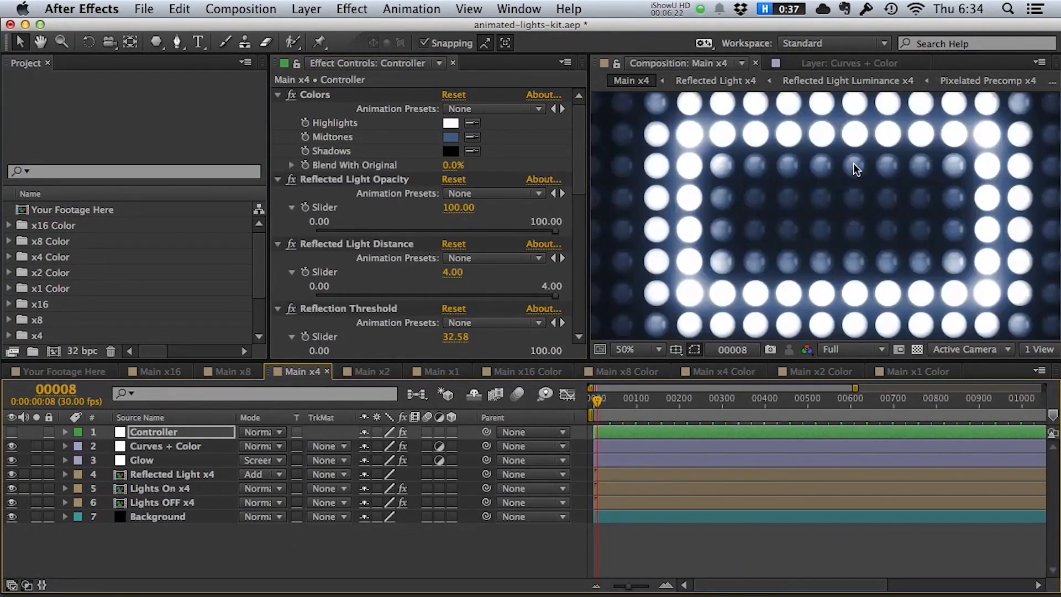
Try Fine Tune Overall Glow at 4.91, 6.51 and 7.92, with the Bulb Outer Glow Intensity at 0.74.
drag(577, 147, 584, 293)
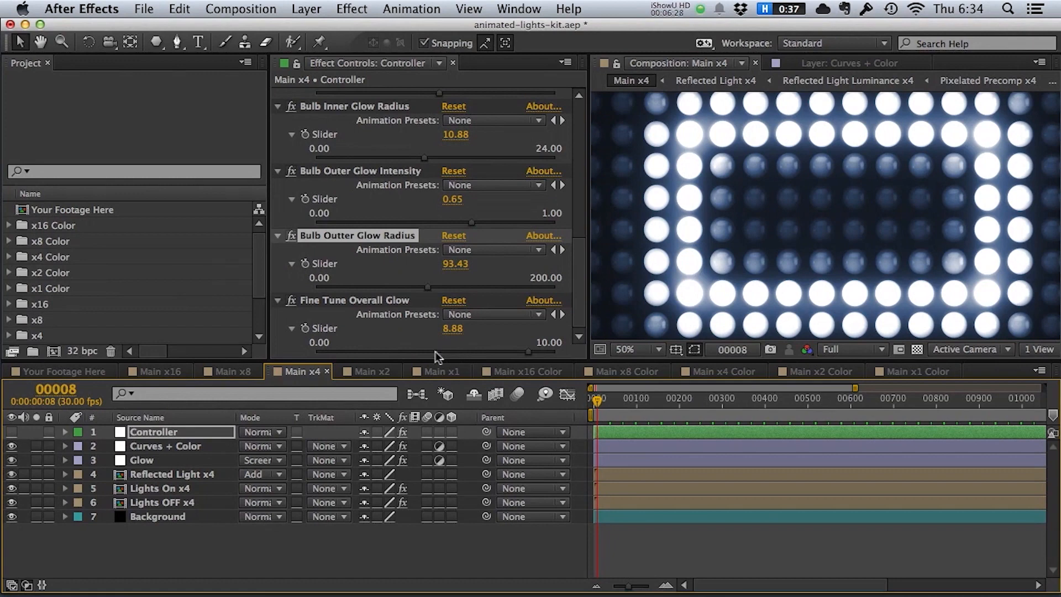
drag(459, 351, 435, 353)
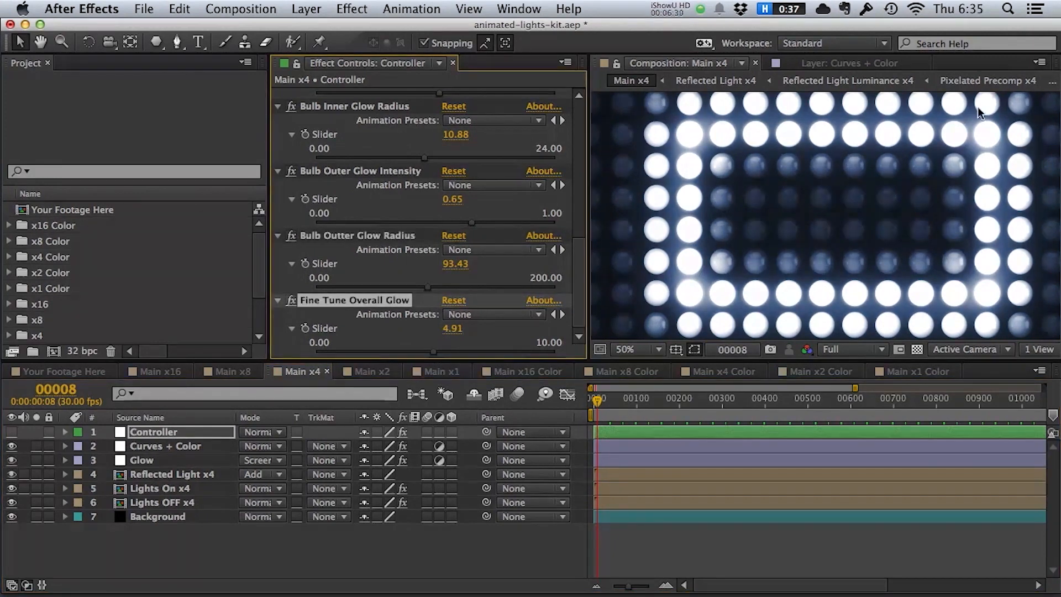
scroll(781, 221, down, 2)
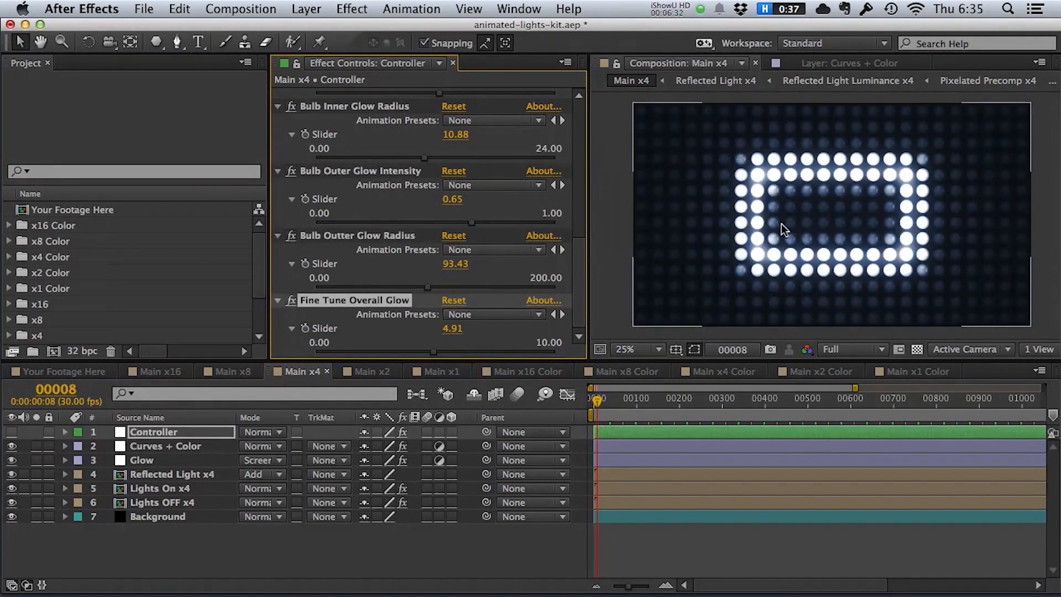
click(472, 346)
click(471, 350)
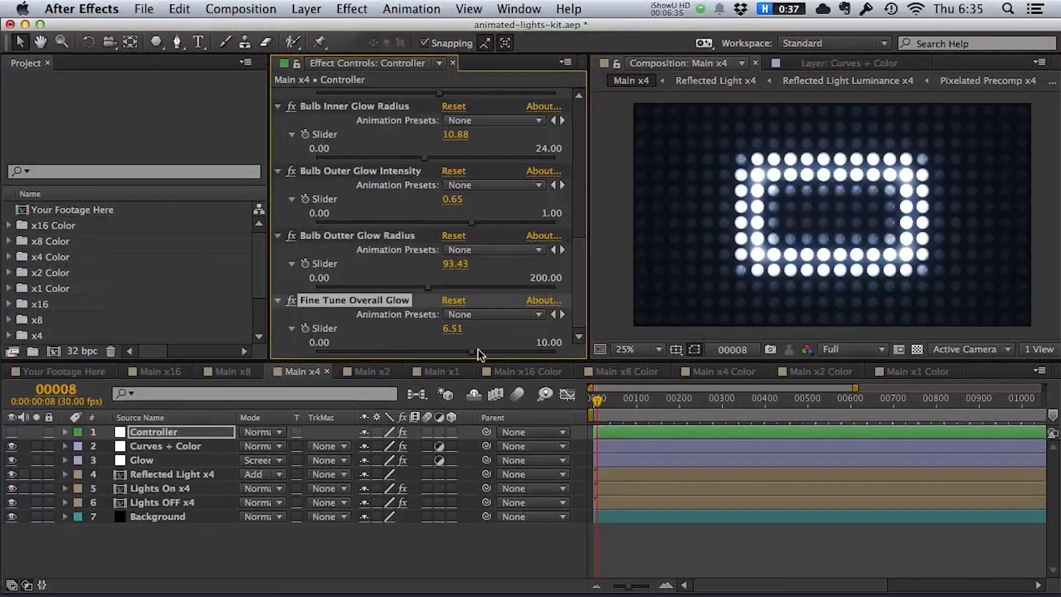
drag(485, 354, 507, 356)
click(494, 223)
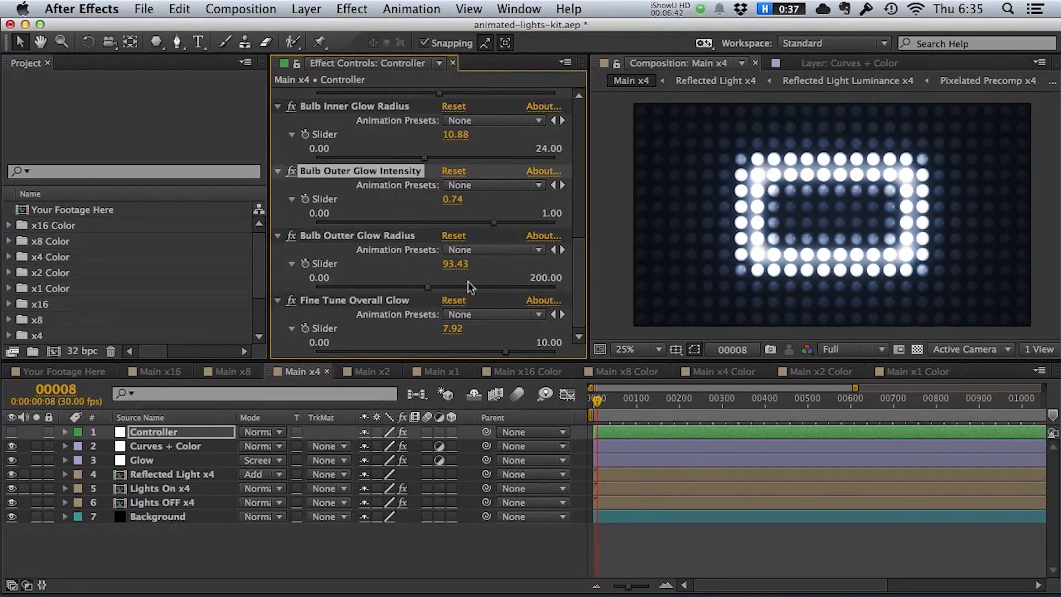
Push Fine Tune Overall Glow beyond its slider range in stages up to 58.96, and also try 7.54 and 51.14.
drag(524, 348, 552, 354)
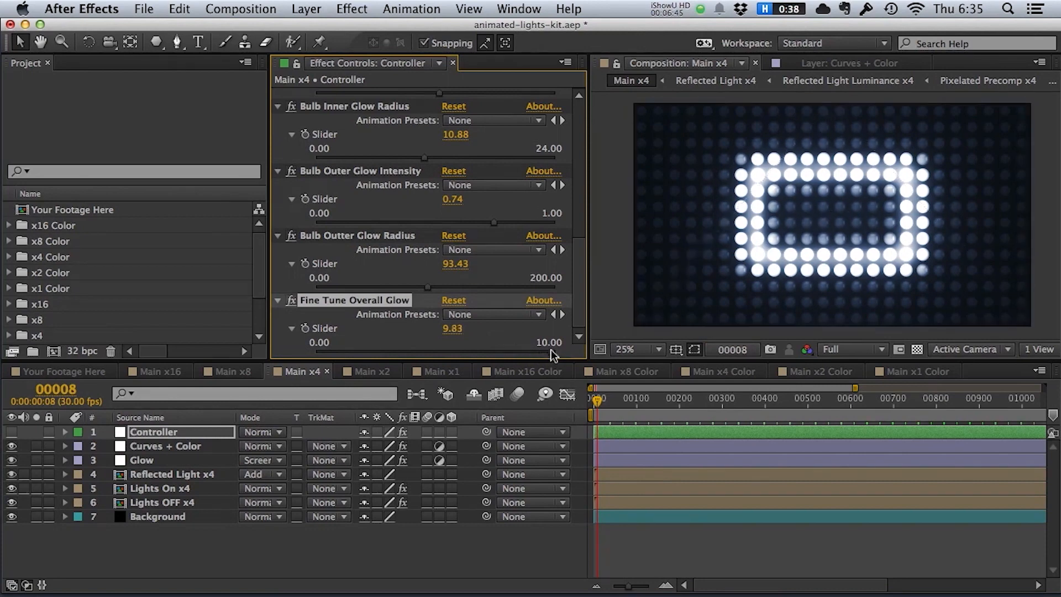
drag(555, 349, 560, 342)
drag(453, 328, 558, 328)
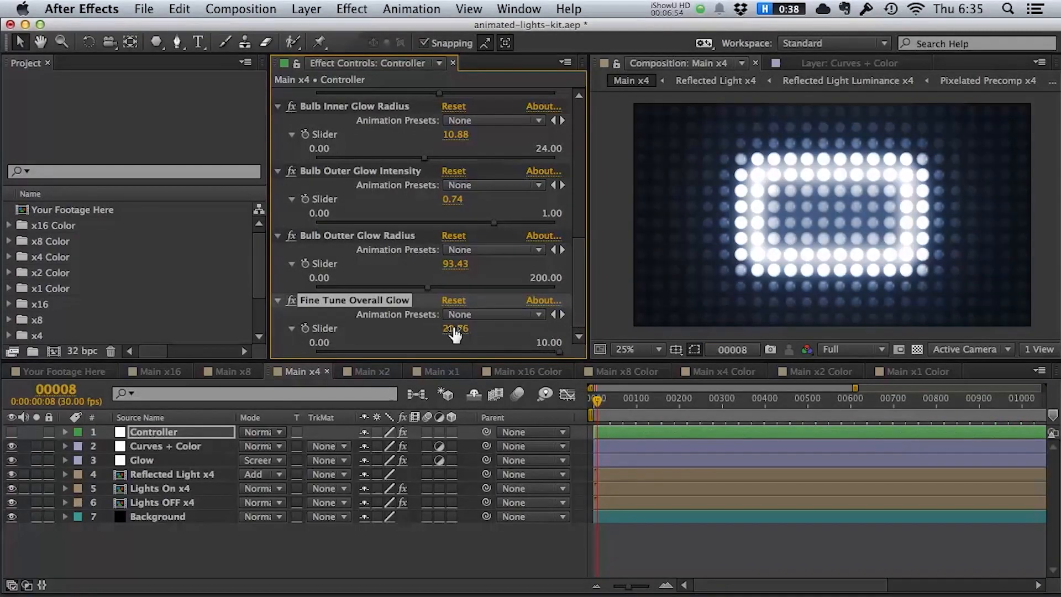
drag(454, 328, 519, 326)
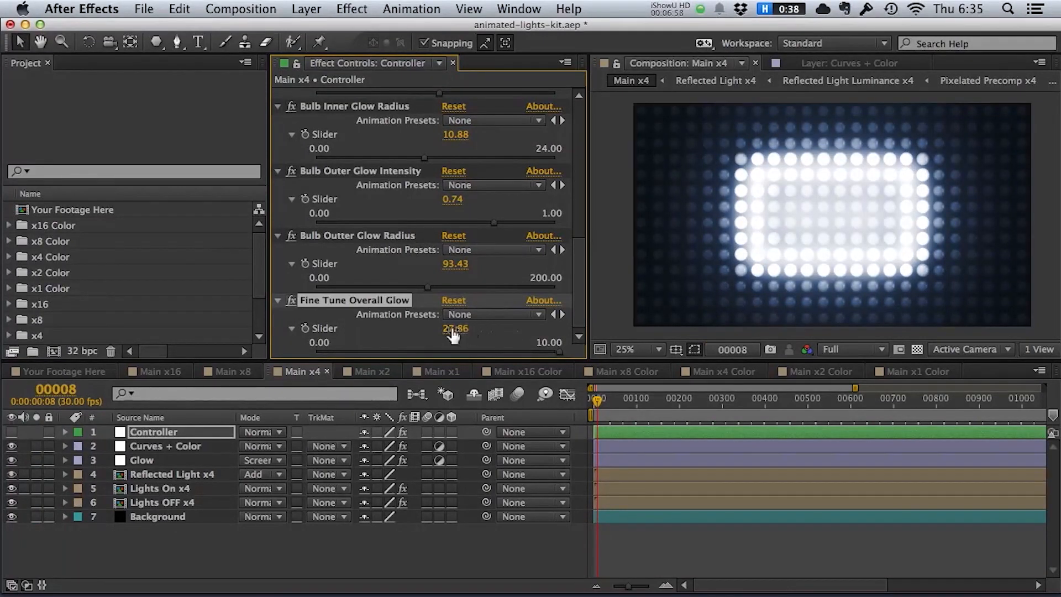
drag(454, 328, 542, 339)
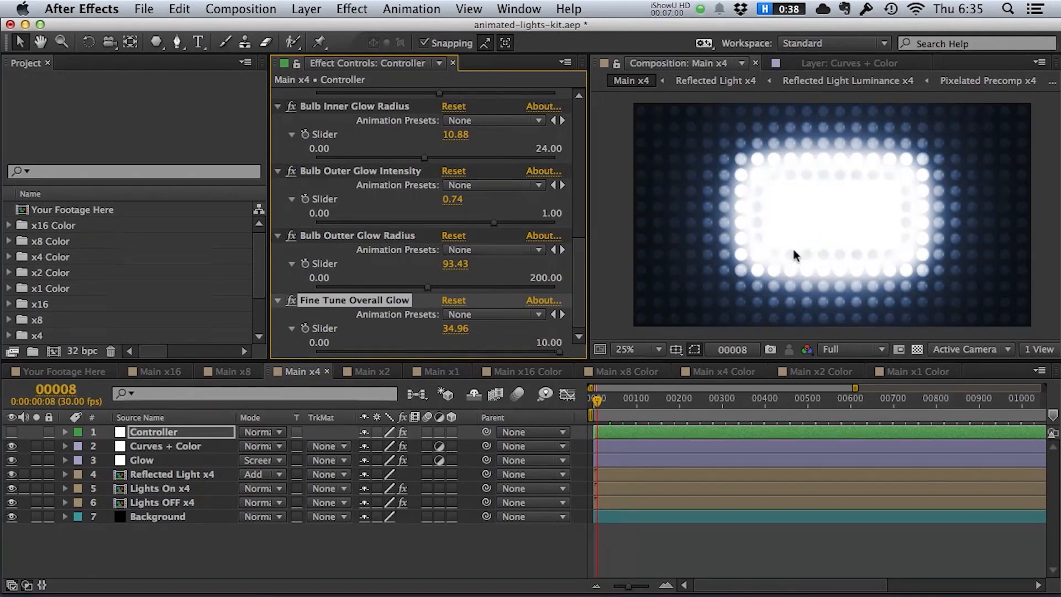
key(period)
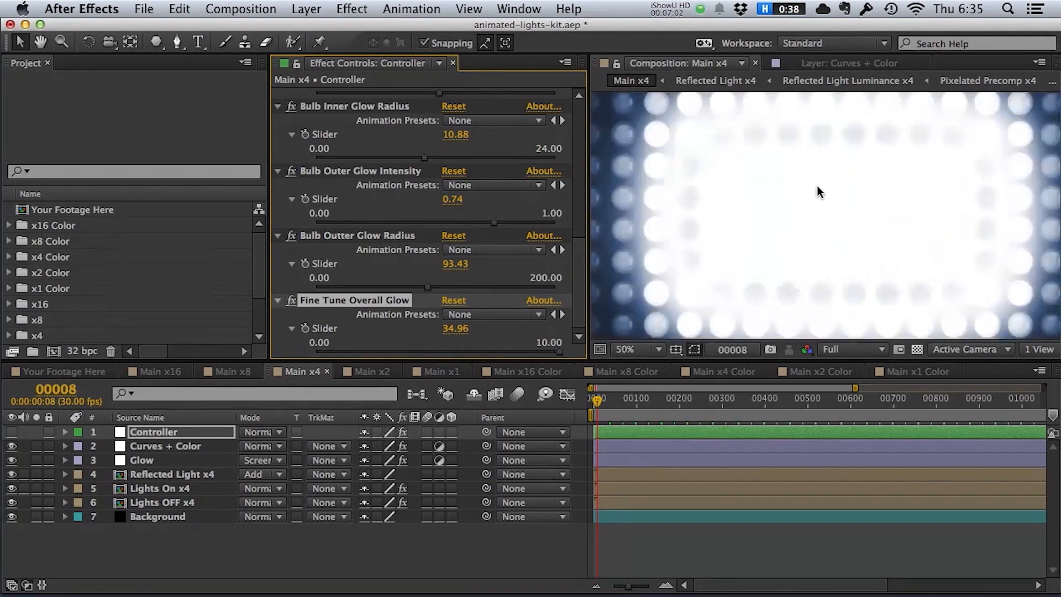
drag(452, 331, 794, 297)
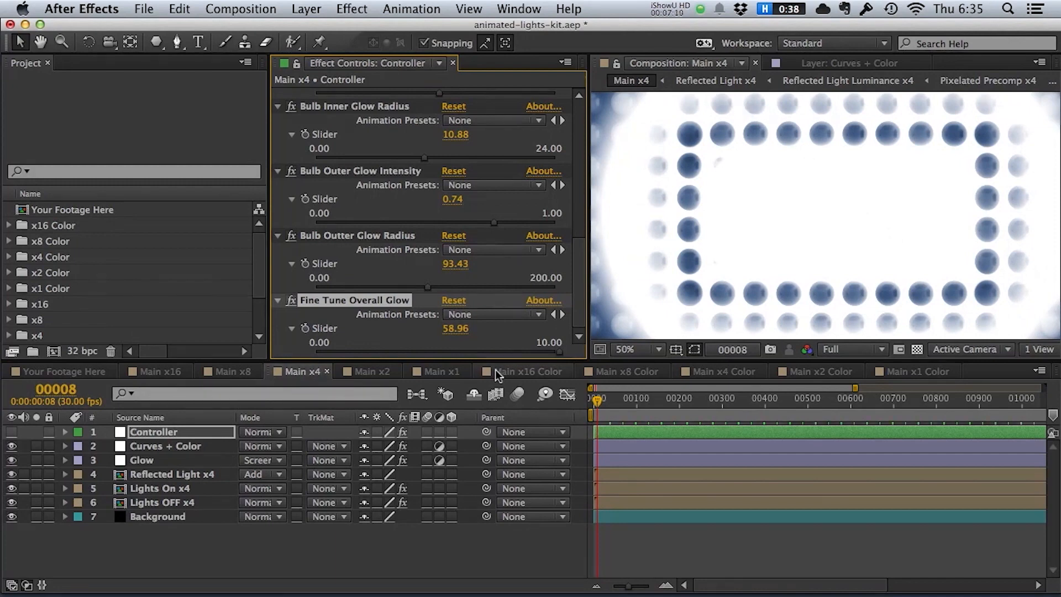
click(499, 351)
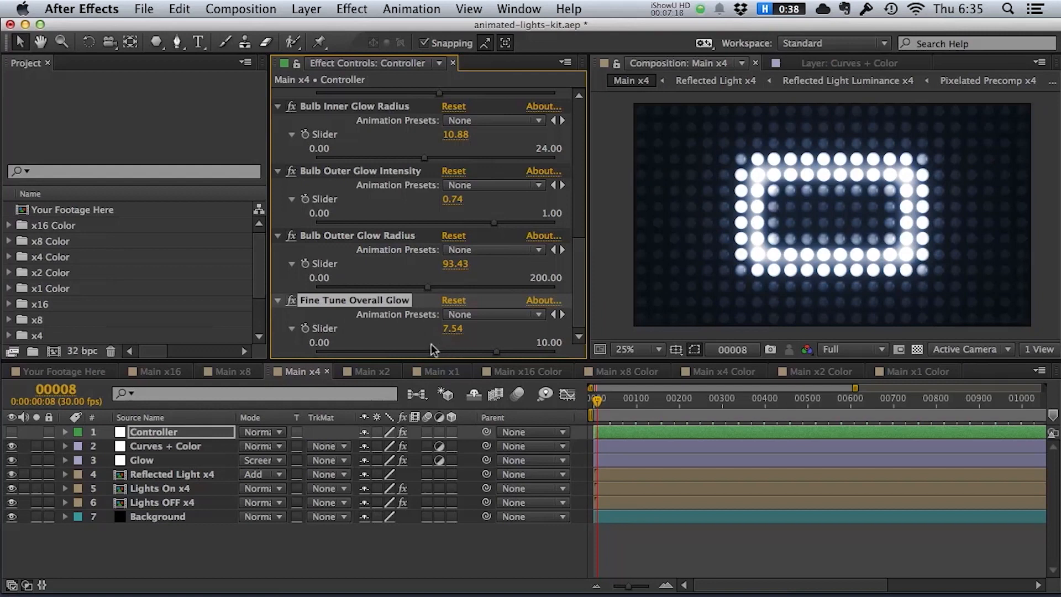
drag(454, 329, 695, 335)
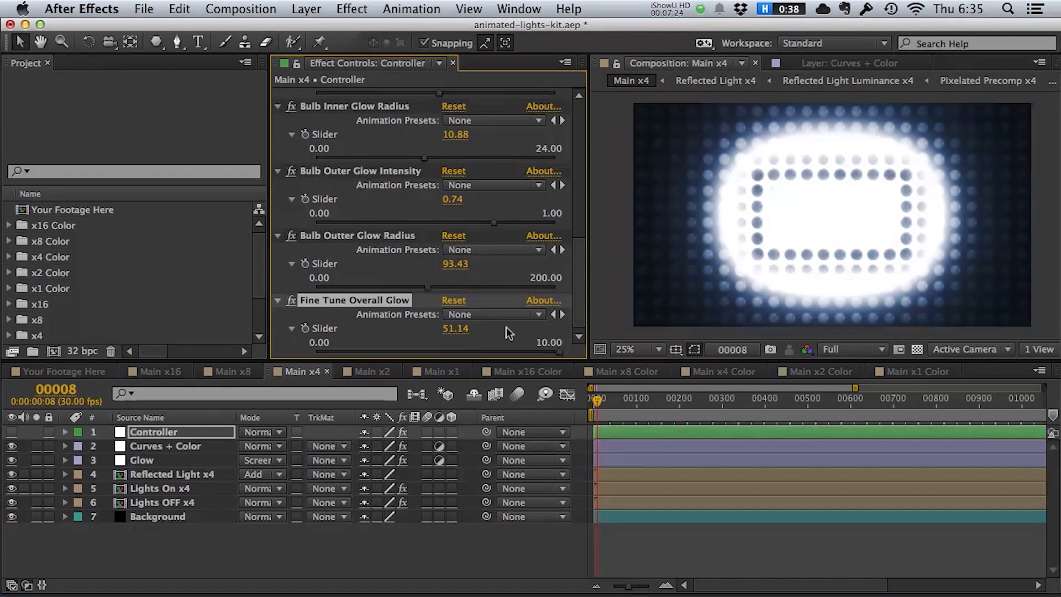
Set Fine Tune Overall Glow to 6.26 and the Bulb Outer Glow Intensity to 0.56.
click(466, 350)
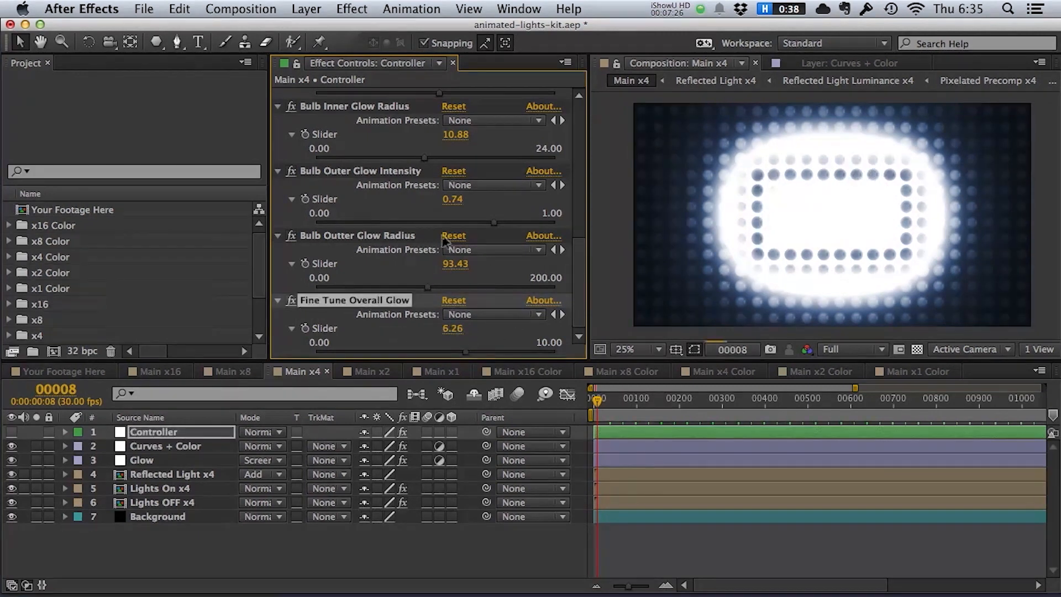
click(450, 222)
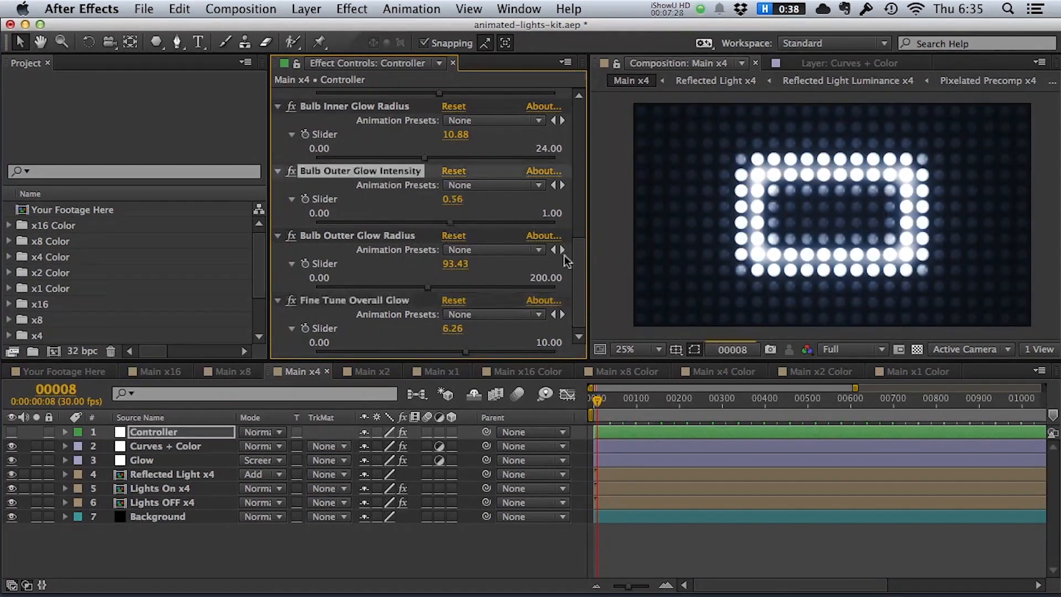
drag(582, 242, 581, 214)
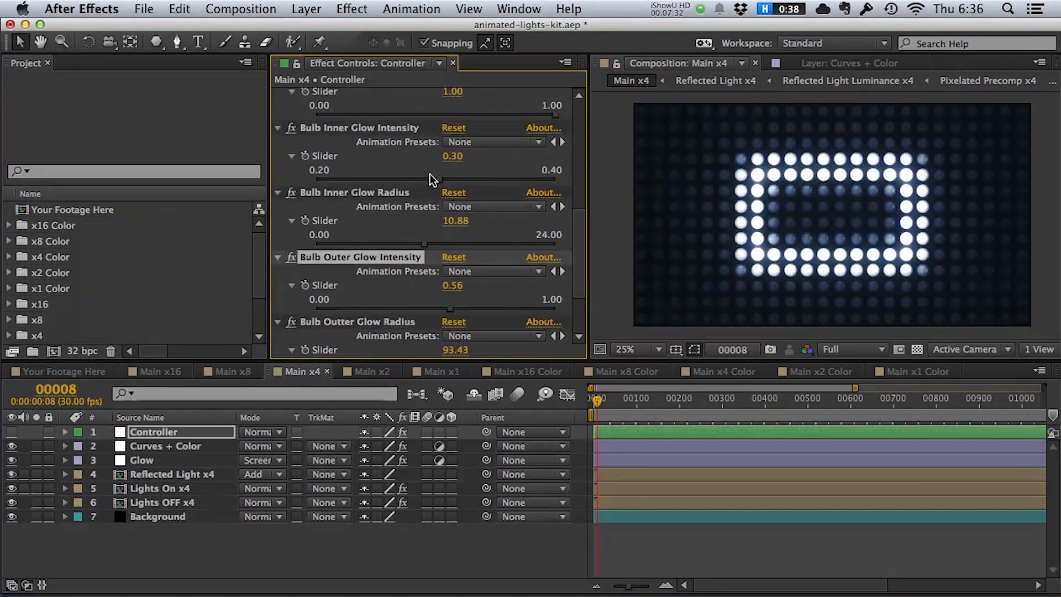
drag(578, 222, 577, 217)
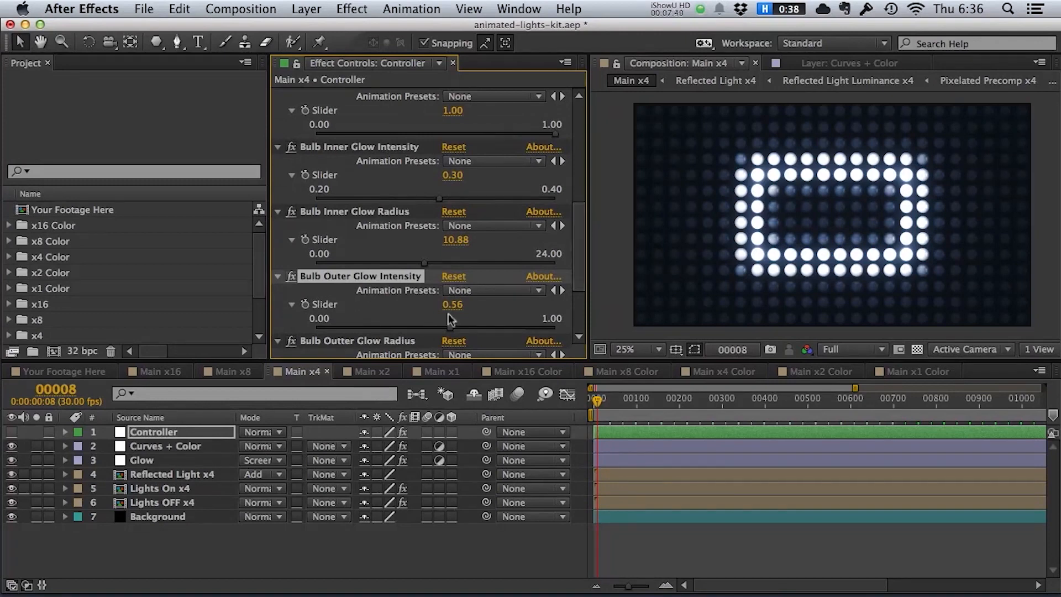
Open the Main x4 Color composition and vary Blend With Original in its Controller's Colors (Optional) effect, ending at 98.0%.
click(714, 371)
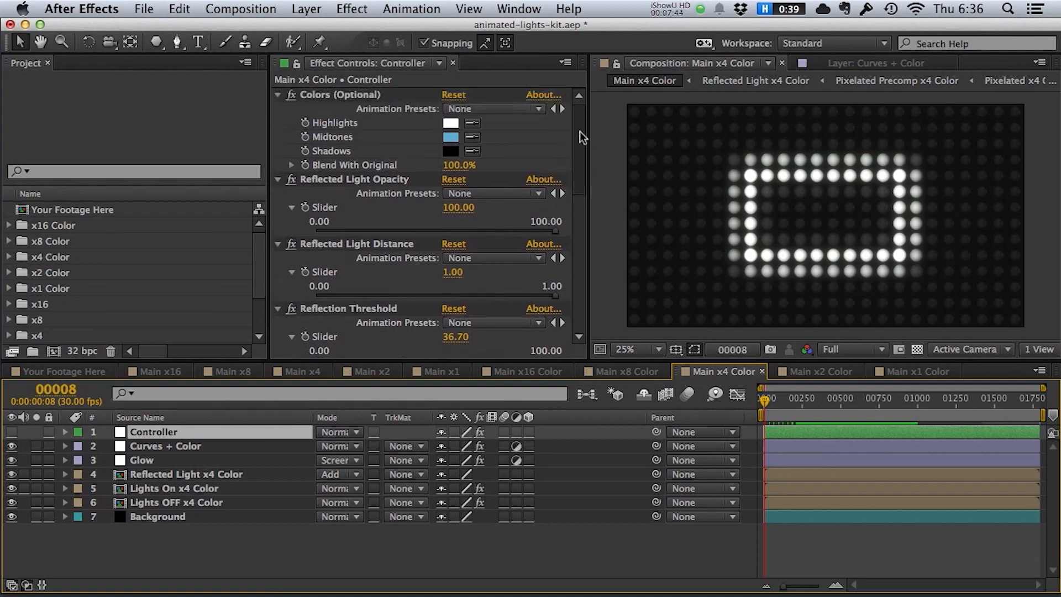
click(344, 95)
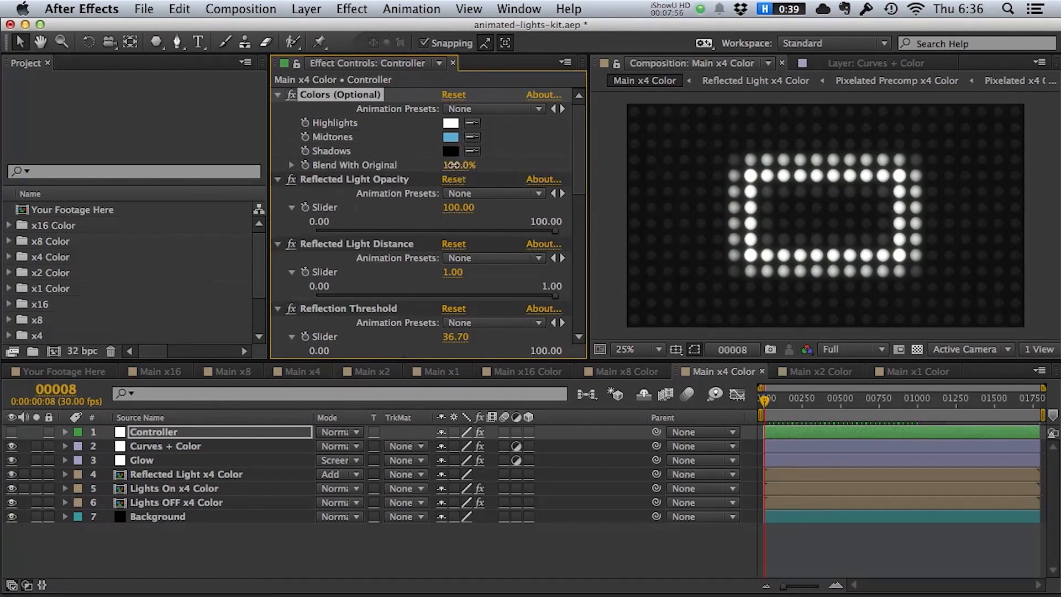
drag(456, 164, 424, 164)
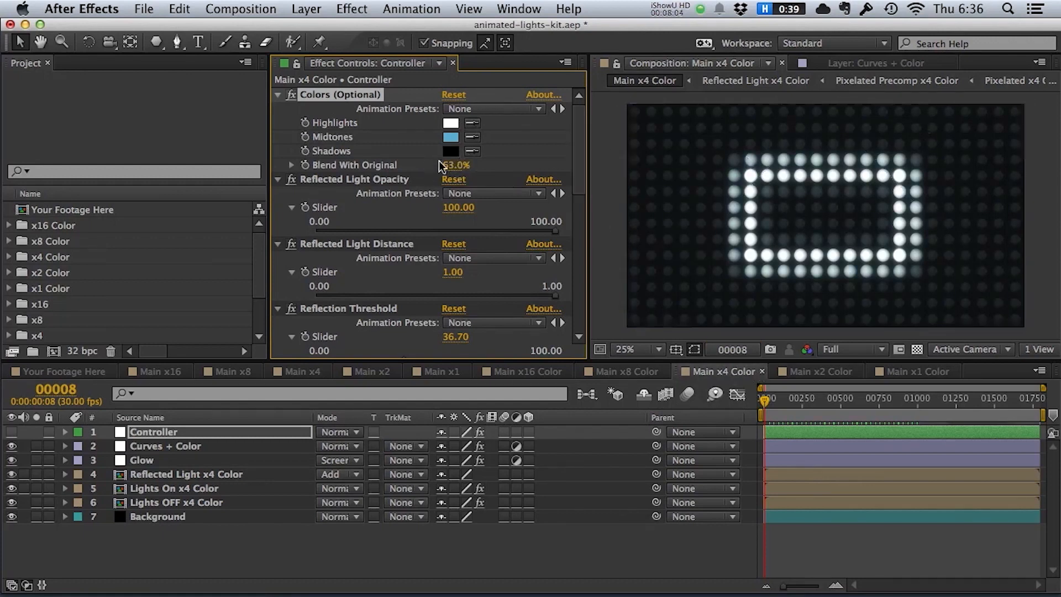
drag(454, 164, 479, 165)
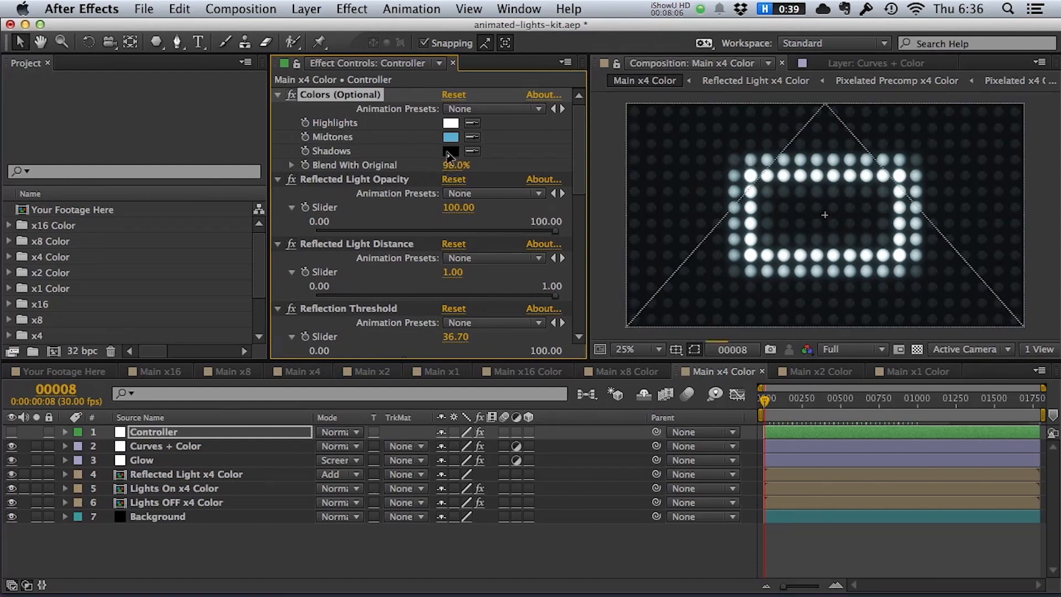
Try a dark red Shadows color in the Colors (Optional) effect.
click(450, 151)
click(232, 145)
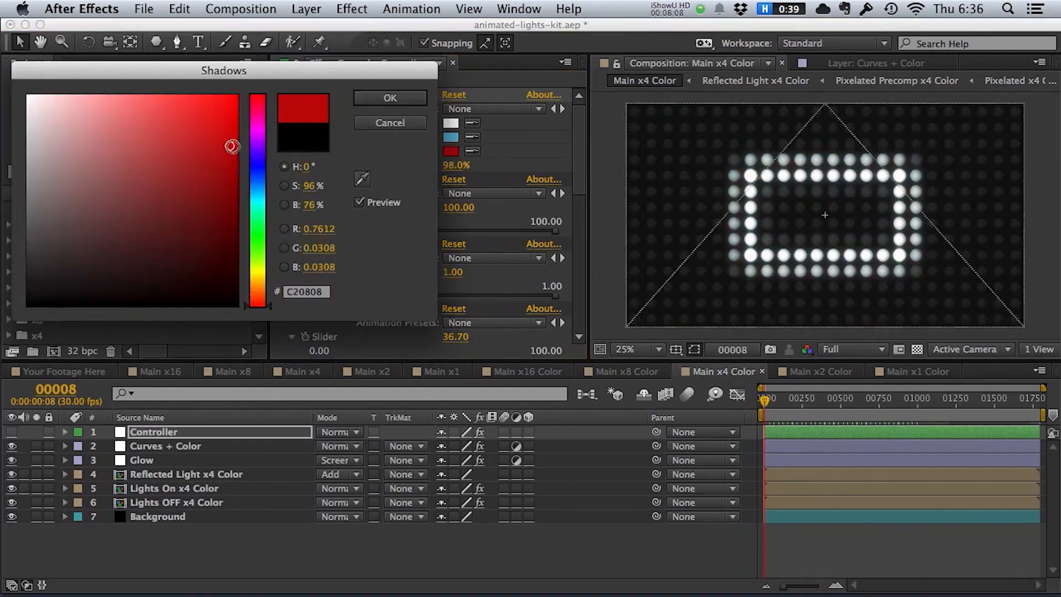
drag(232, 145, 270, 212)
click(390, 97)
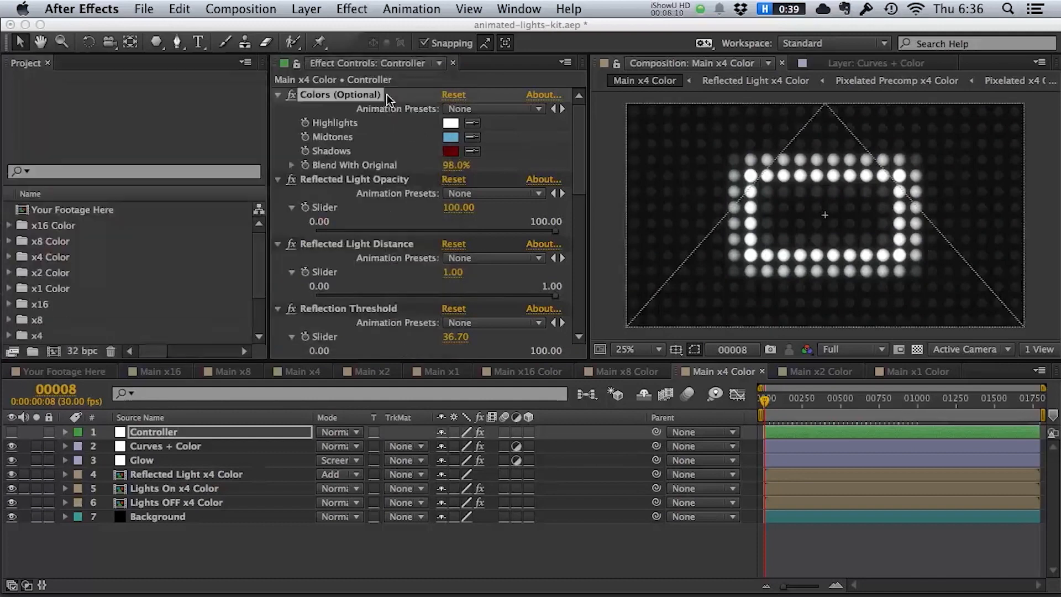
Set Blend With Original to 100% and the Shadows color to black (000000) in the Colors (Optional) effect.
drag(454, 166, 516, 169)
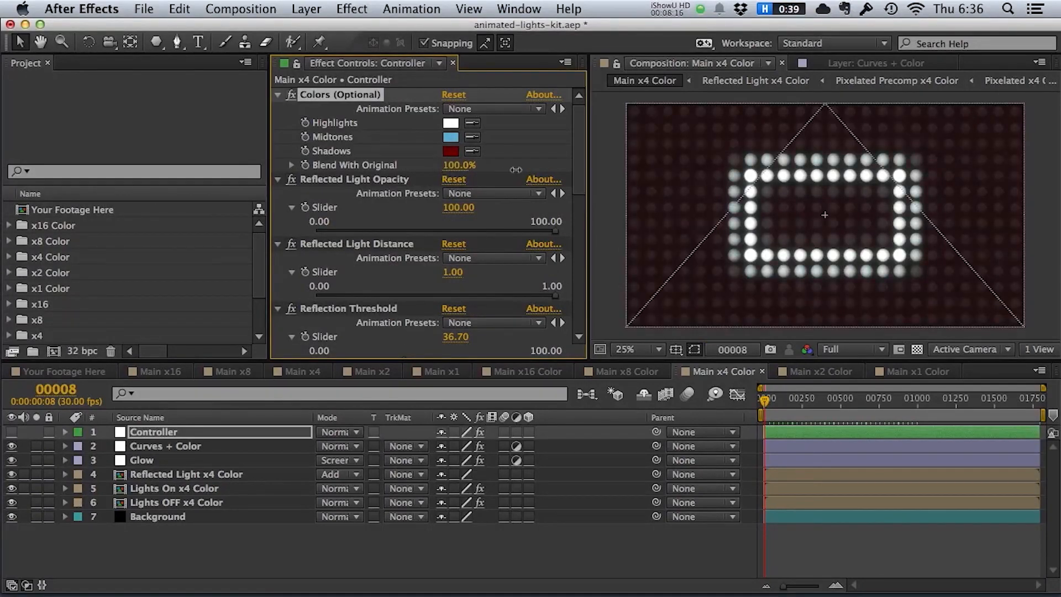
click(450, 151)
text(000000)
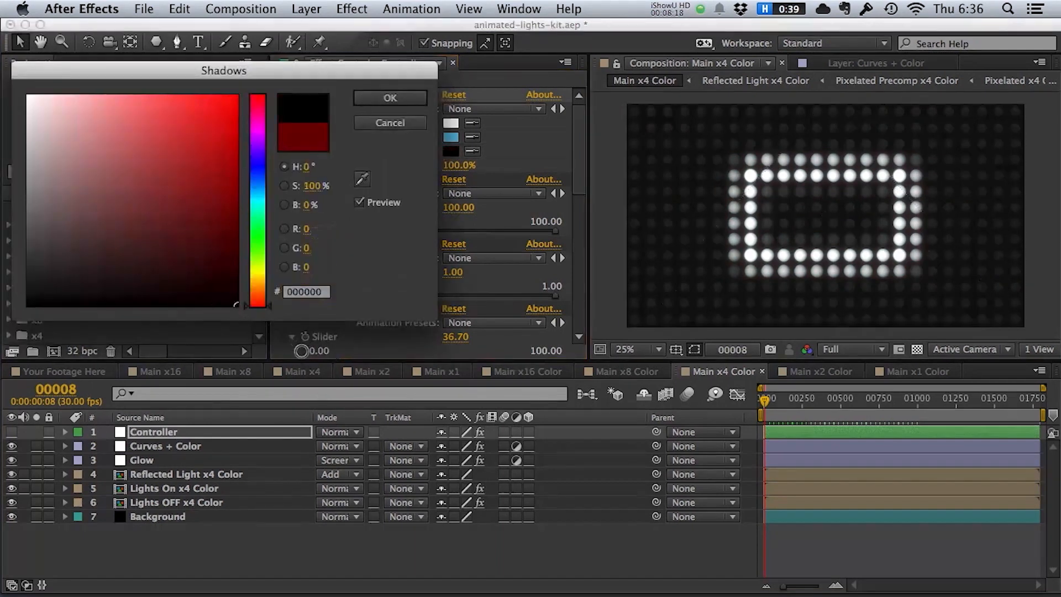
click(390, 97)
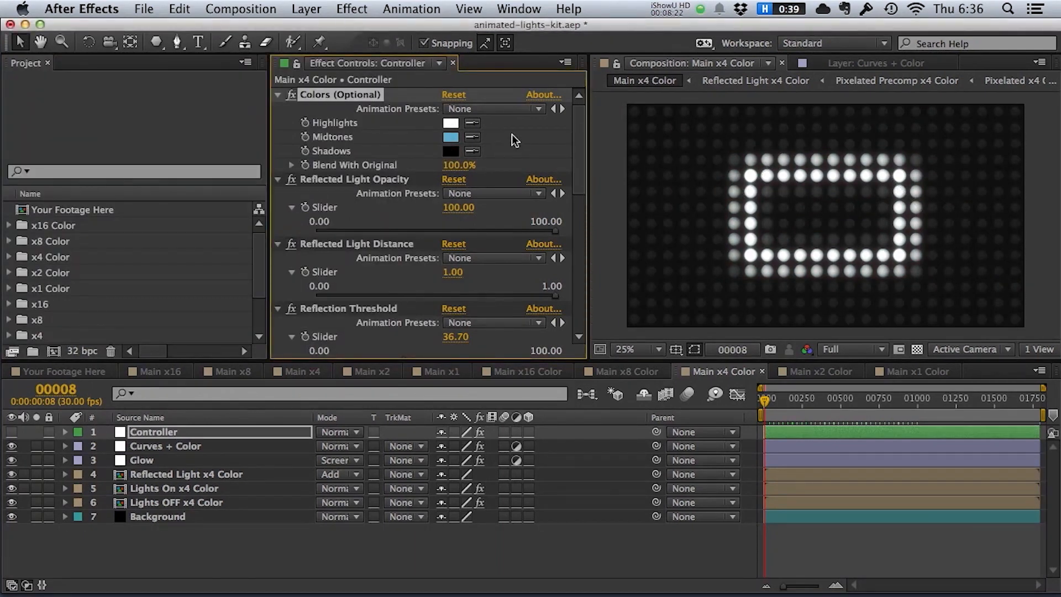
drag(581, 133, 582, 154)
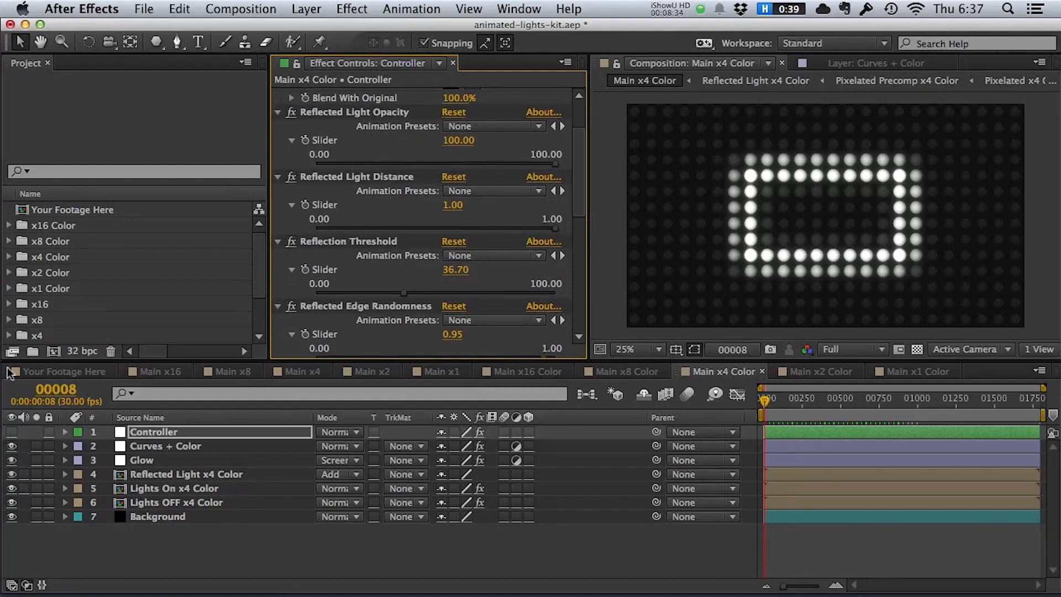
Compare the blurred rectangle in Your Footage Here, viewed at 25%, with the light results in Main x4 and Main x16.
click(77, 373)
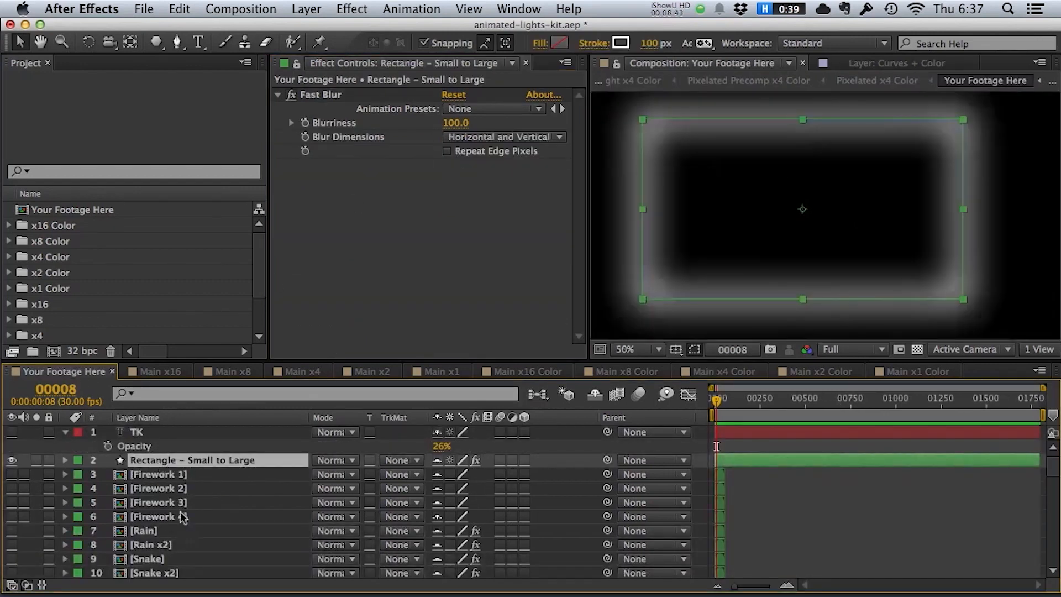
click(324, 94)
key(comma)
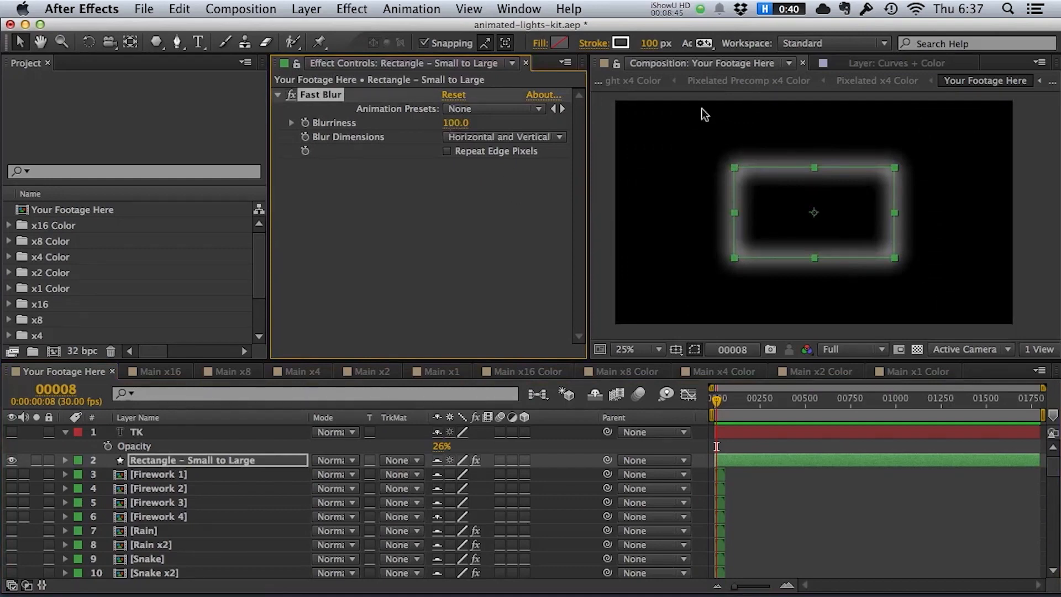
click(286, 372)
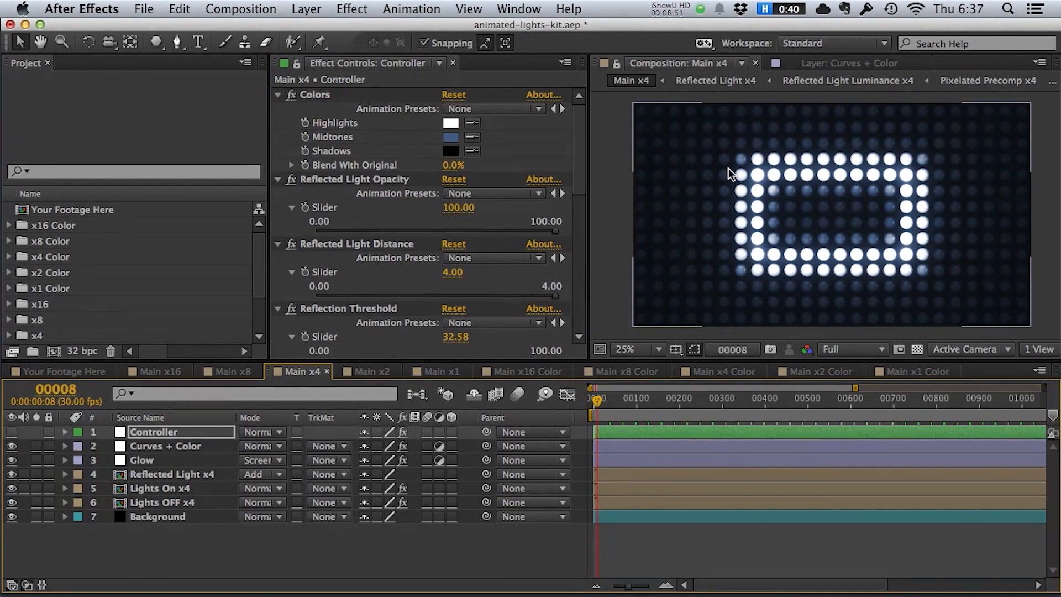
click(42, 371)
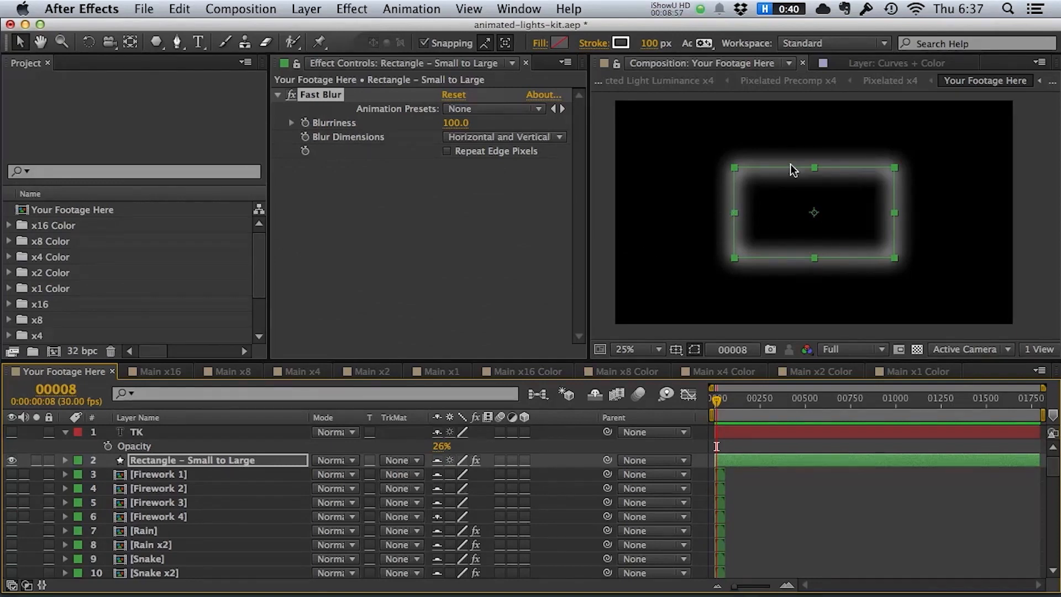
click(155, 371)
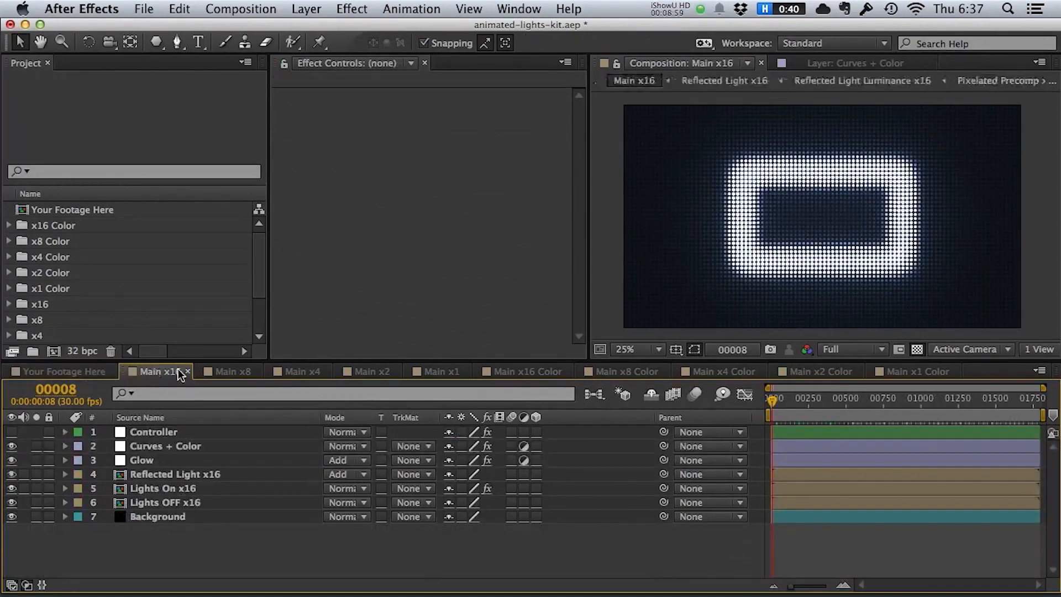
click(74, 373)
click(296, 371)
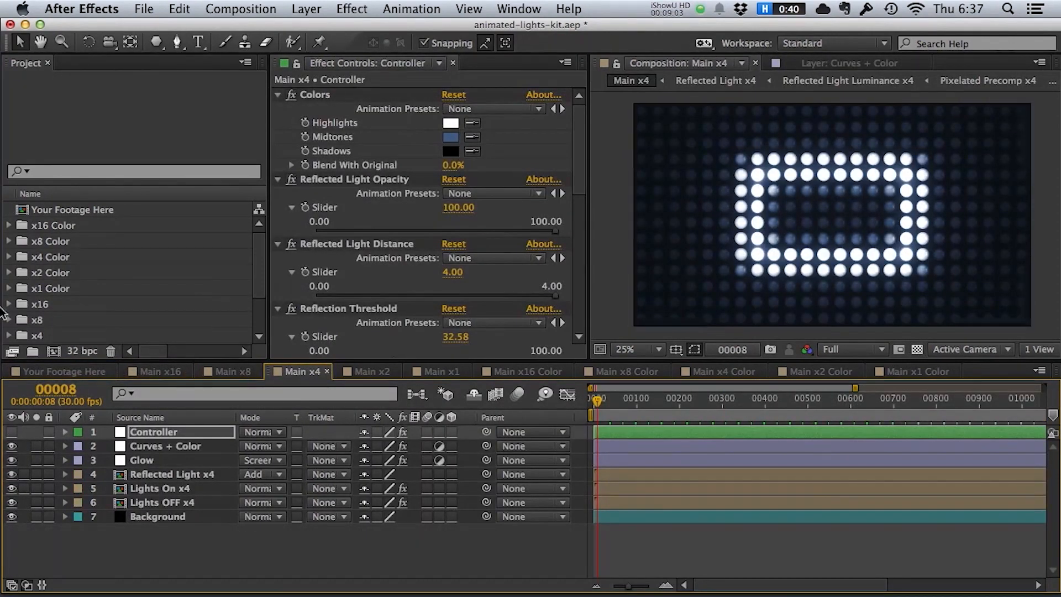
click(67, 372)
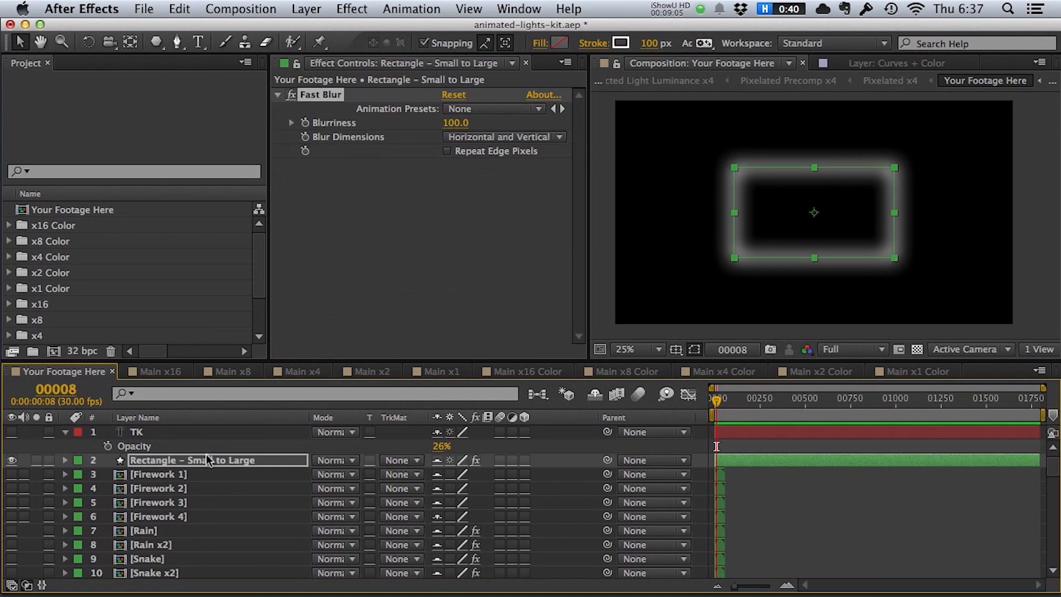
Reveal the Opacity property of the TK and Rectangle – Small to Large layers in Your Footage Here.
click(204, 436)
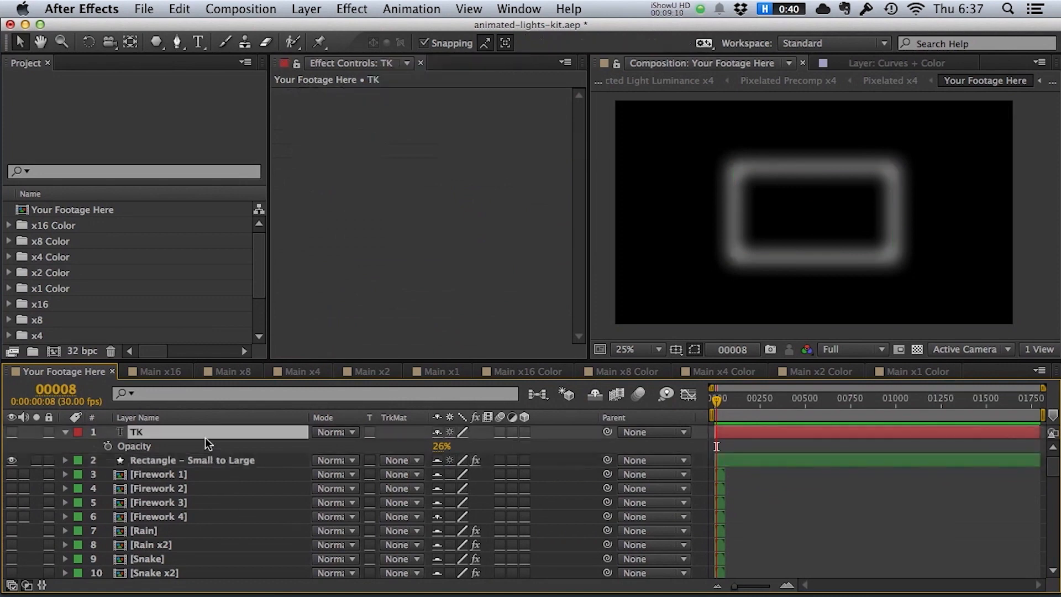
key(t)
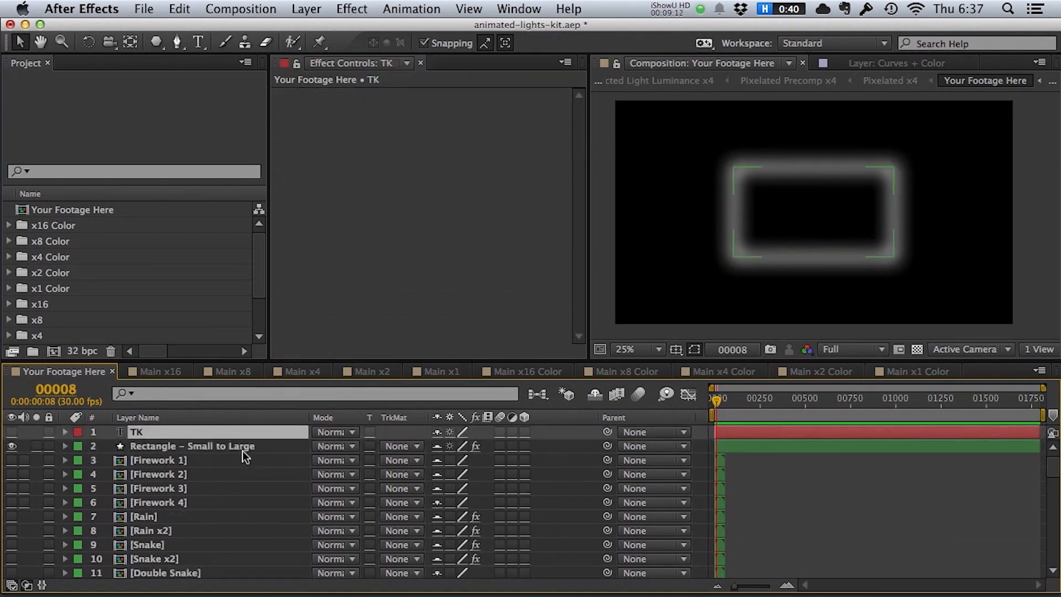
key(t)
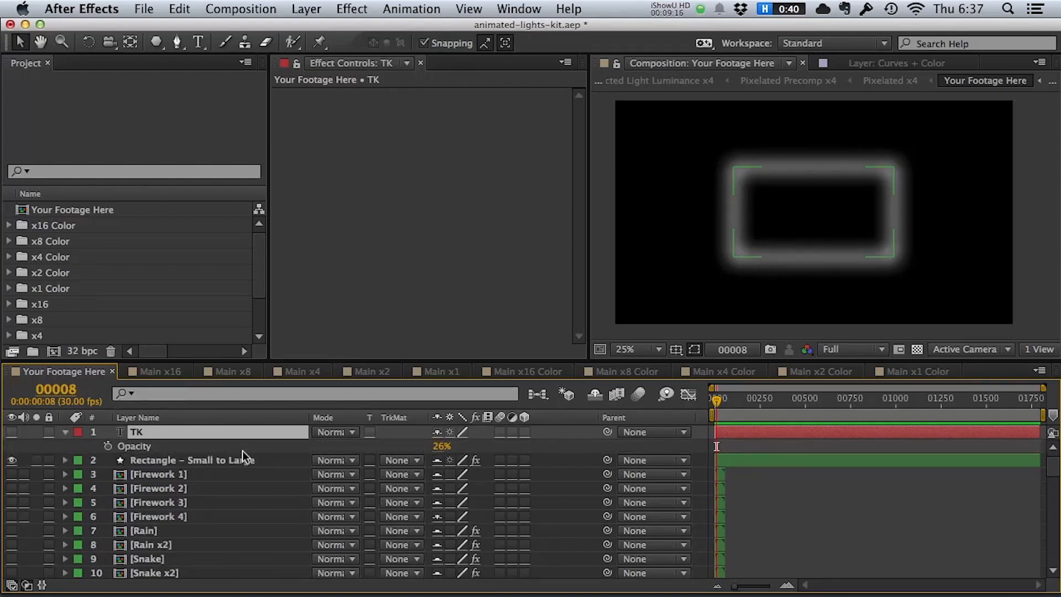
click(240, 456)
key(t)
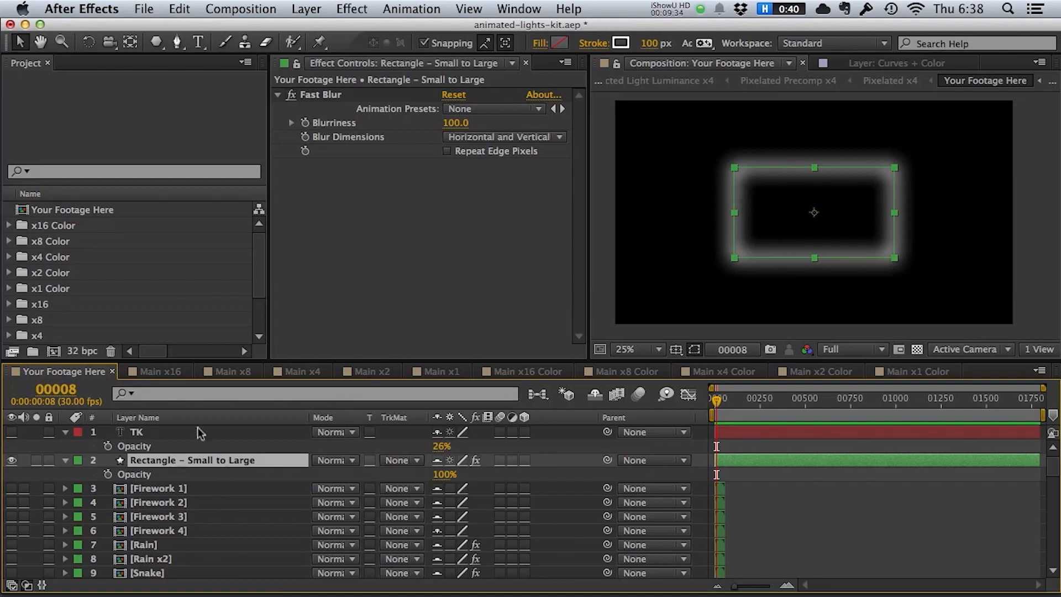
click(145, 432)
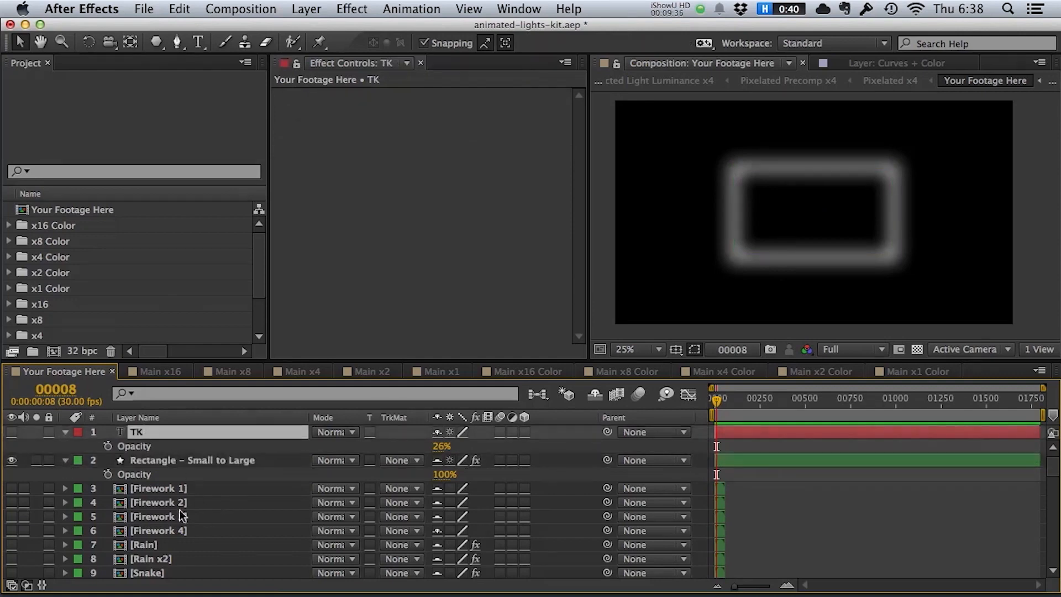
Review the Main x4 Controller's reflection and inner glow sliders, checking the source layers in Your Footage Here in between.
click(298, 372)
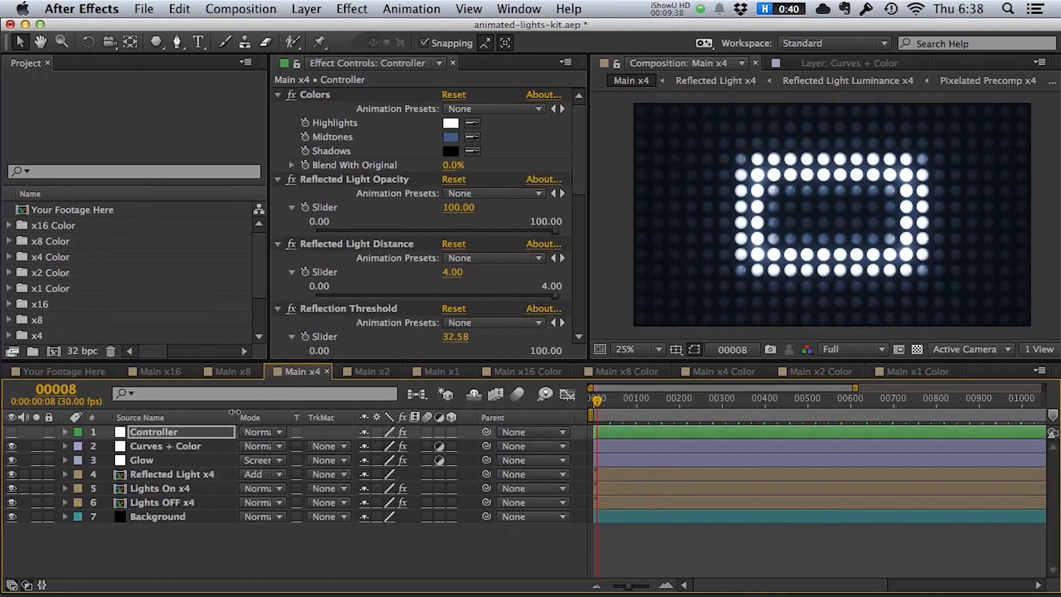
drag(578, 150, 574, 207)
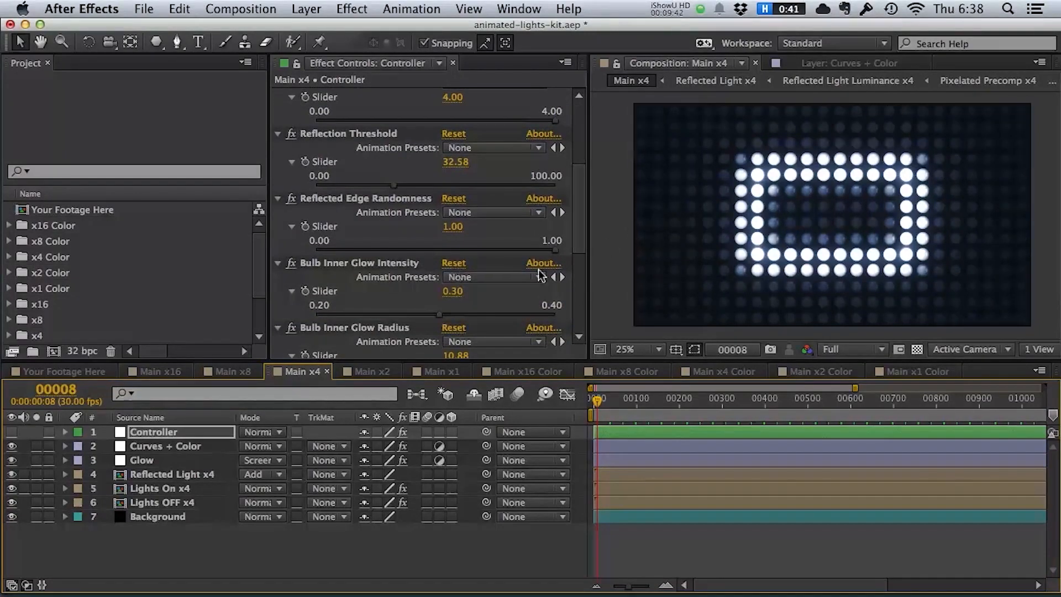
click(66, 371)
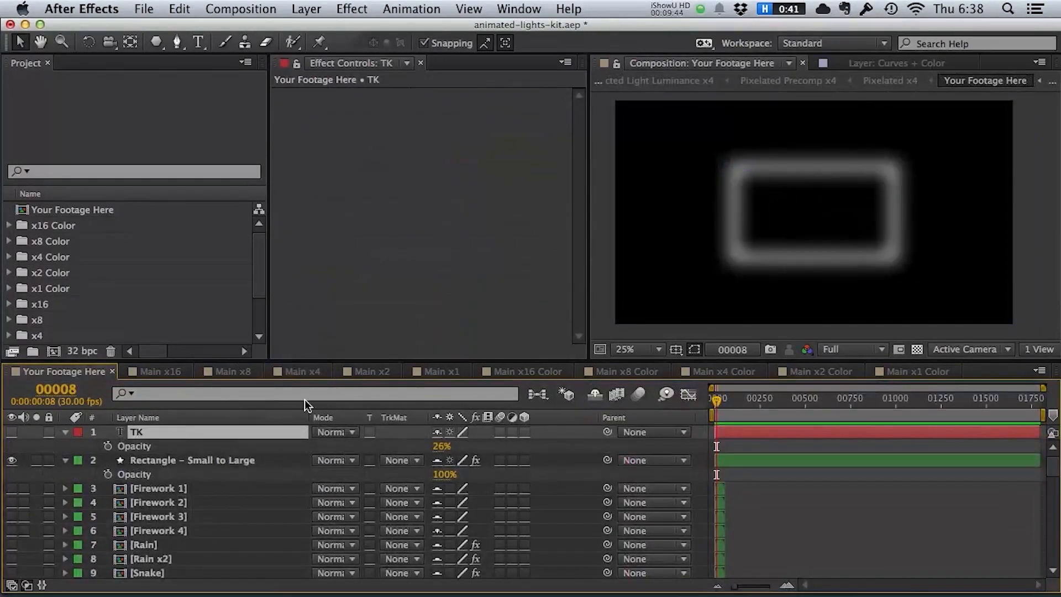
click(309, 371)
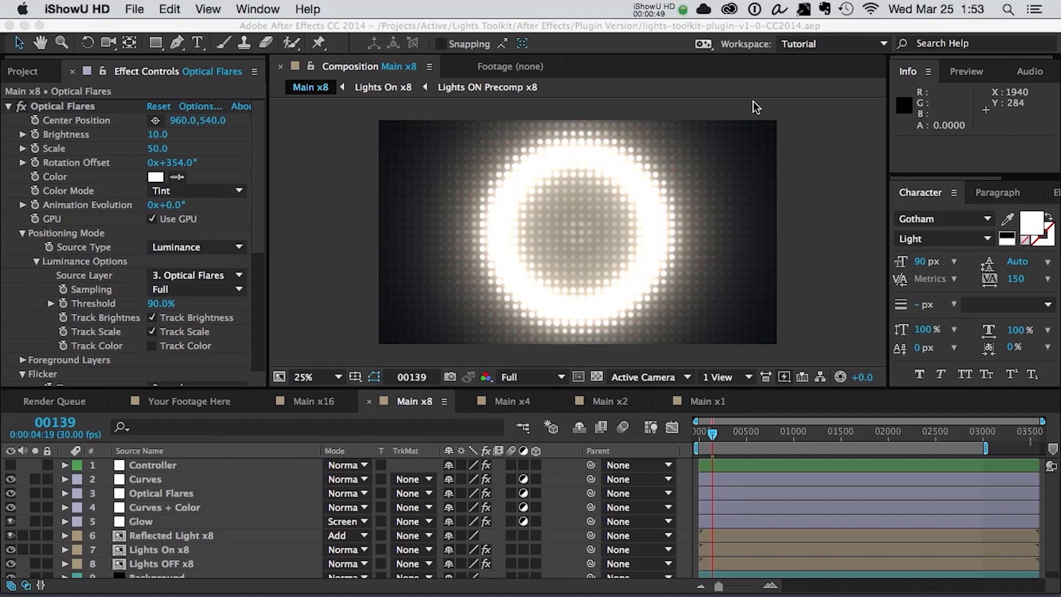
Select the Optical Flares layer in Main x8 and view the available Source Type options, keeping Luminance.
click(160, 495)
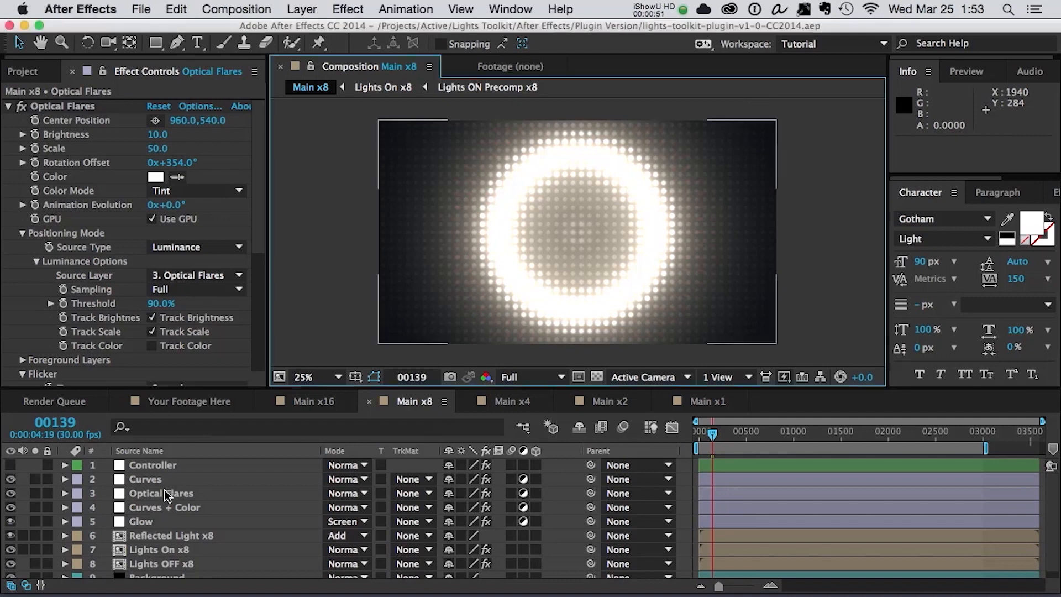
click(158, 496)
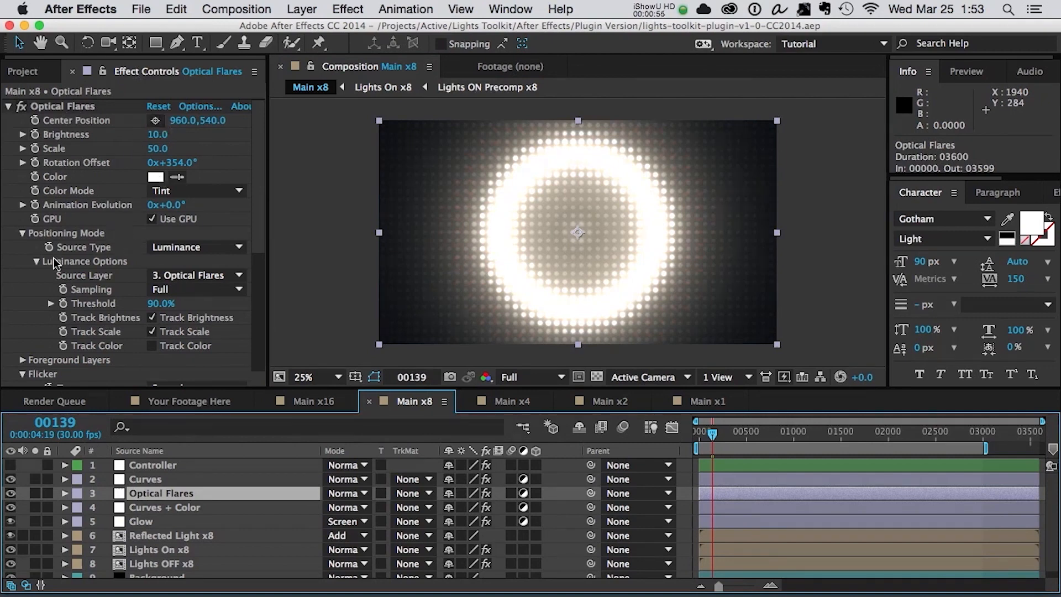
click(163, 249)
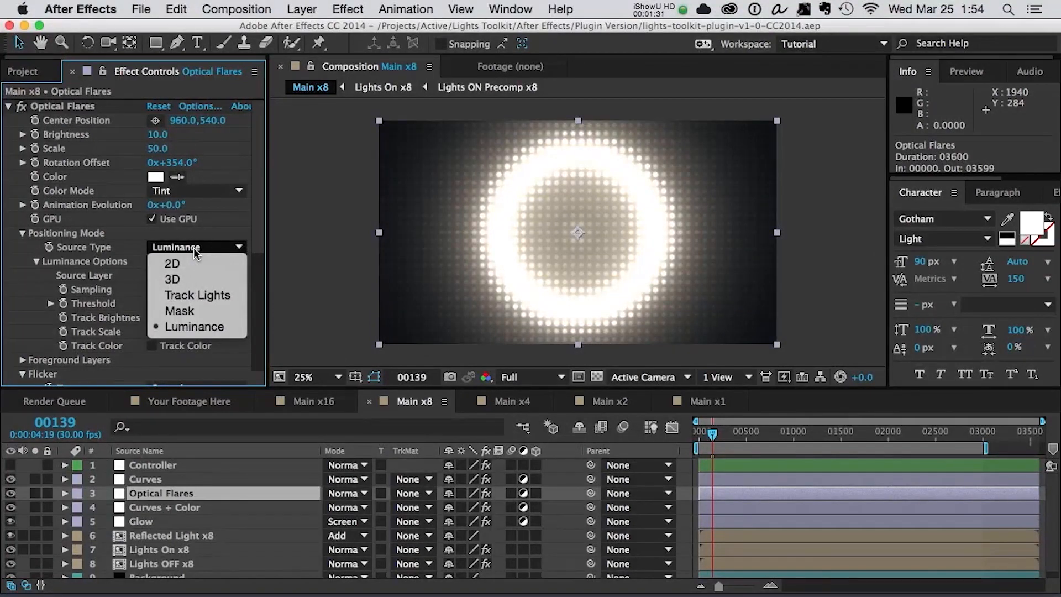
click(195, 251)
Select the Main x8 Controller layer and review its color, reflected light and glow sliders.
click(148, 464)
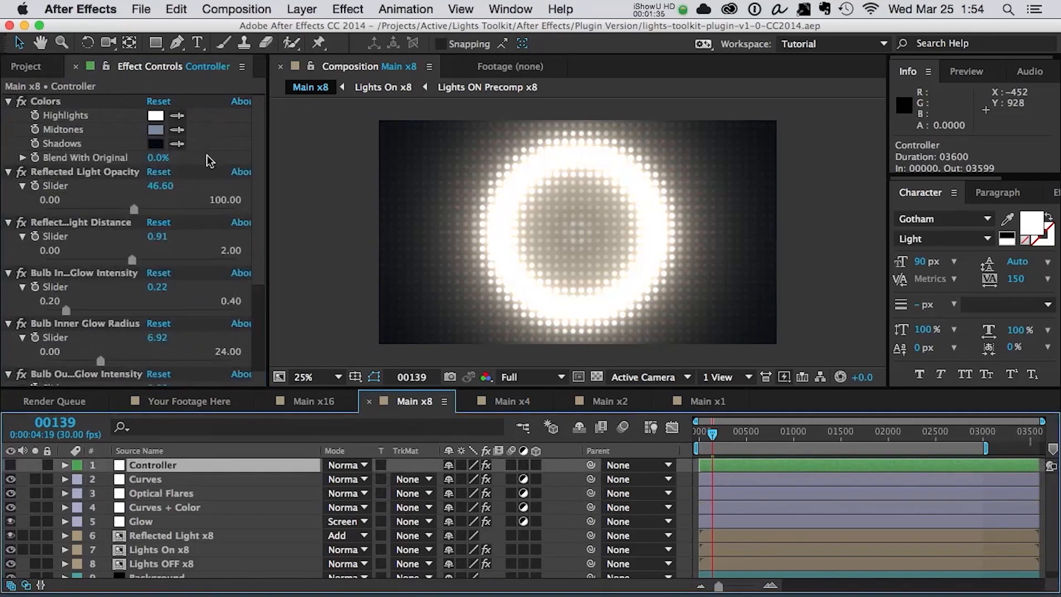
scroll(261, 156, down, 3)
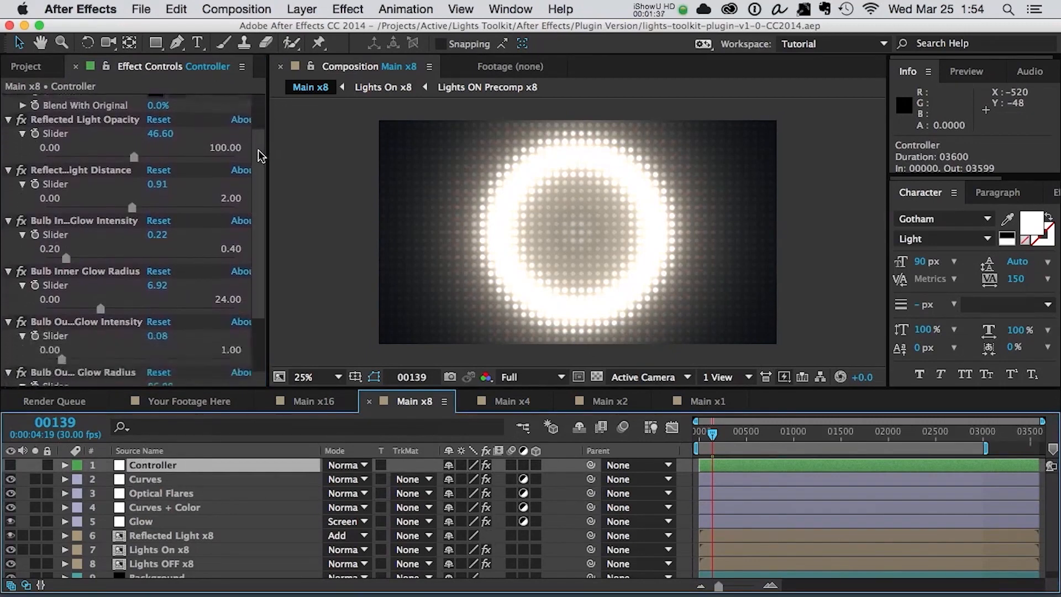
scroll(261, 157, down, 5)
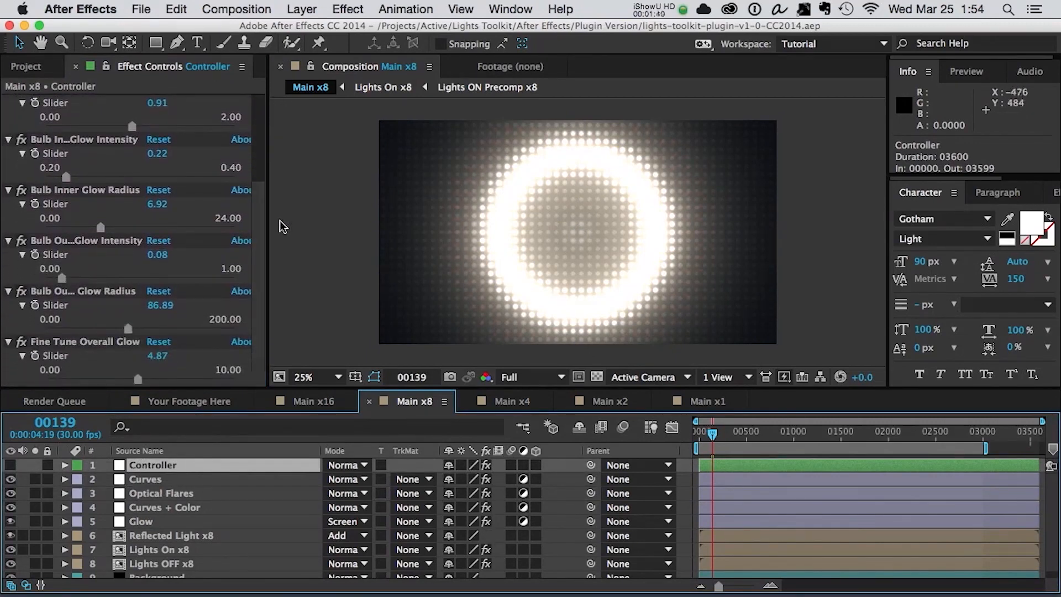
Inspect the effects of the Curves, Optical Flares and Curves + Color layers in Main x8, then return to the Controller's sliders.
click(157, 479)
click(166, 496)
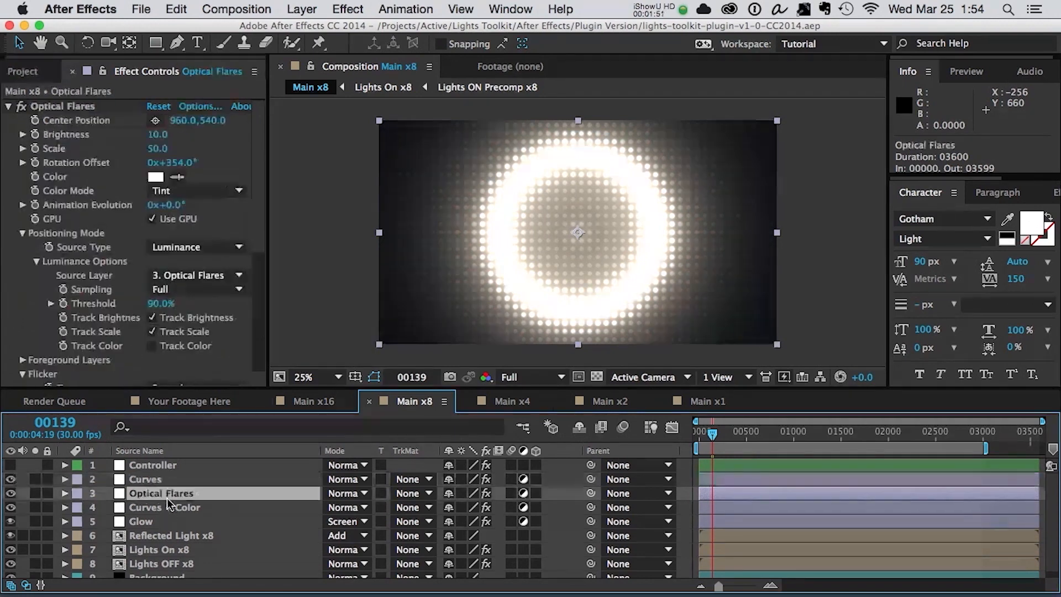
click(169, 506)
click(198, 484)
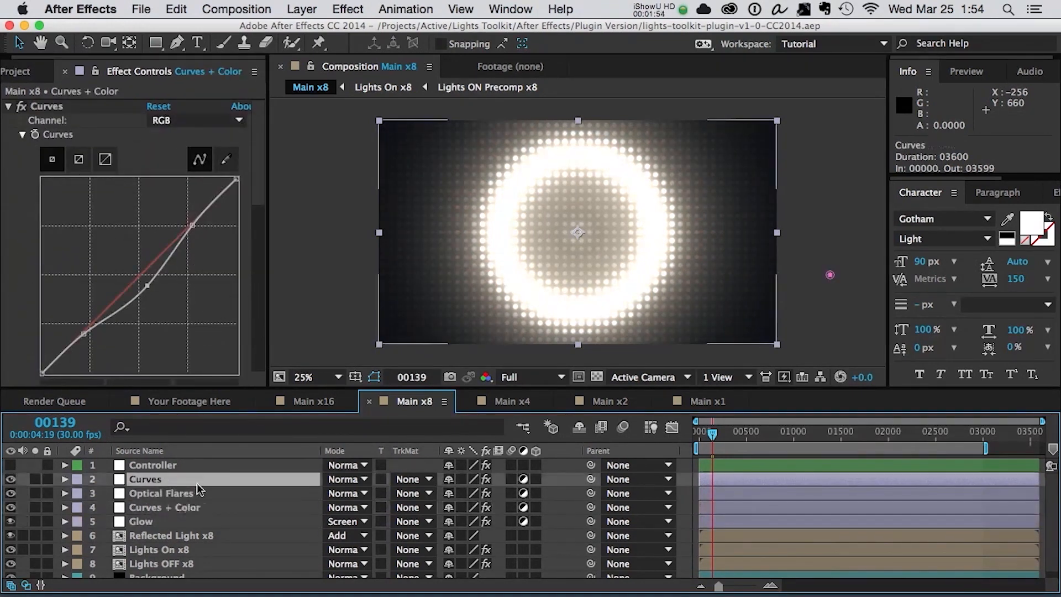
click(167, 465)
scroll(260, 216, down, 3)
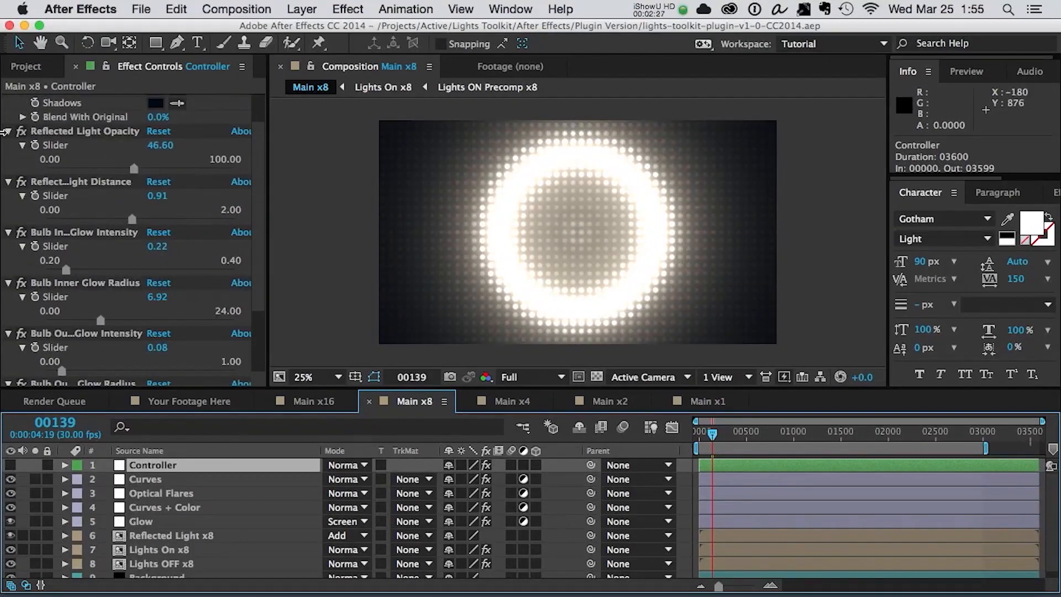
Look over the project's items, then reselect the Optical Flares layer and open the effect's Options.
click(45, 68)
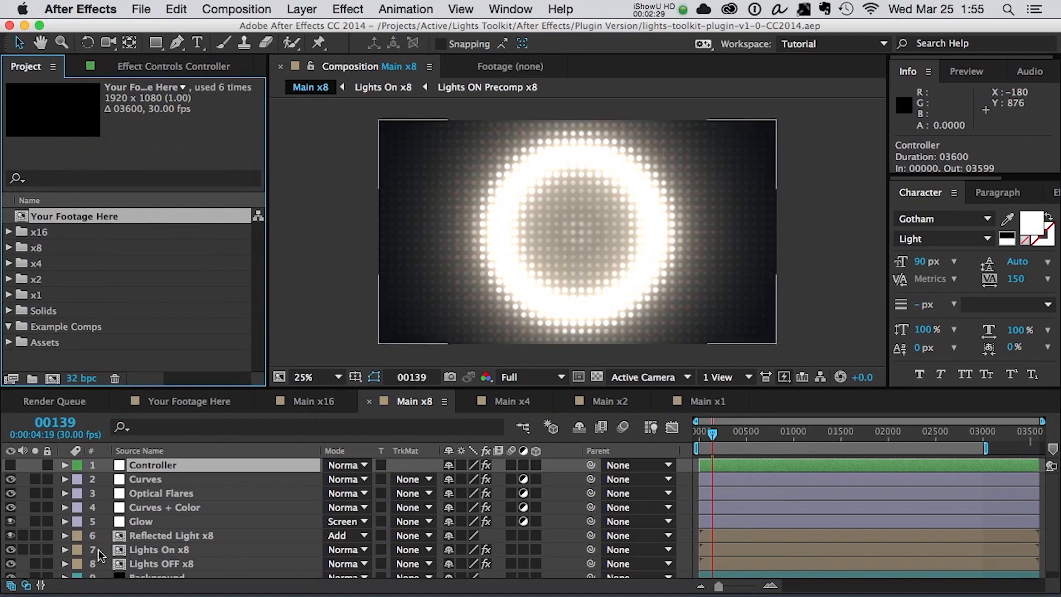
click(156, 493)
click(130, 71)
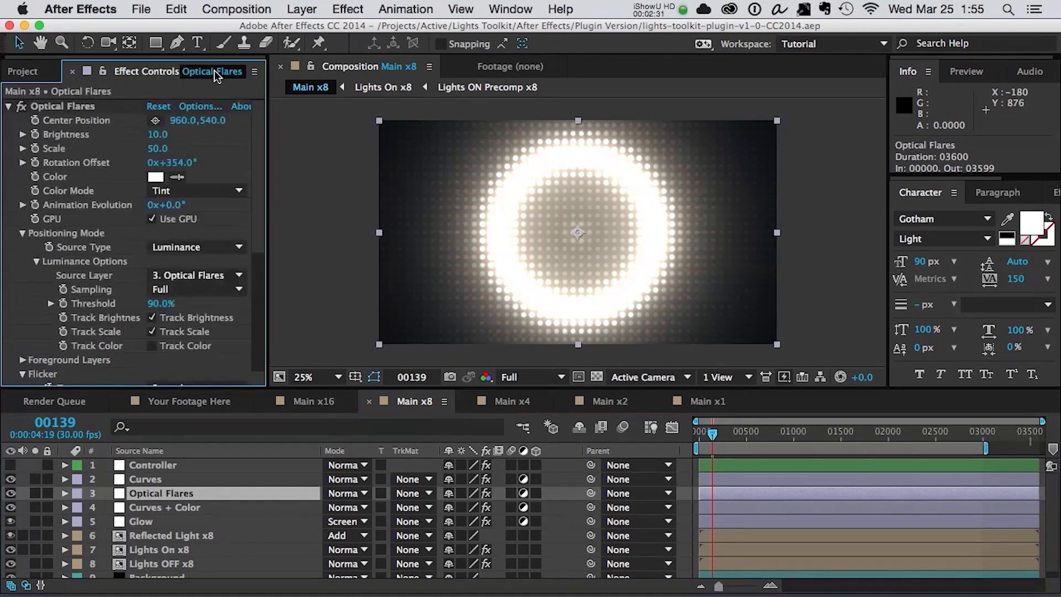
click(199, 106)
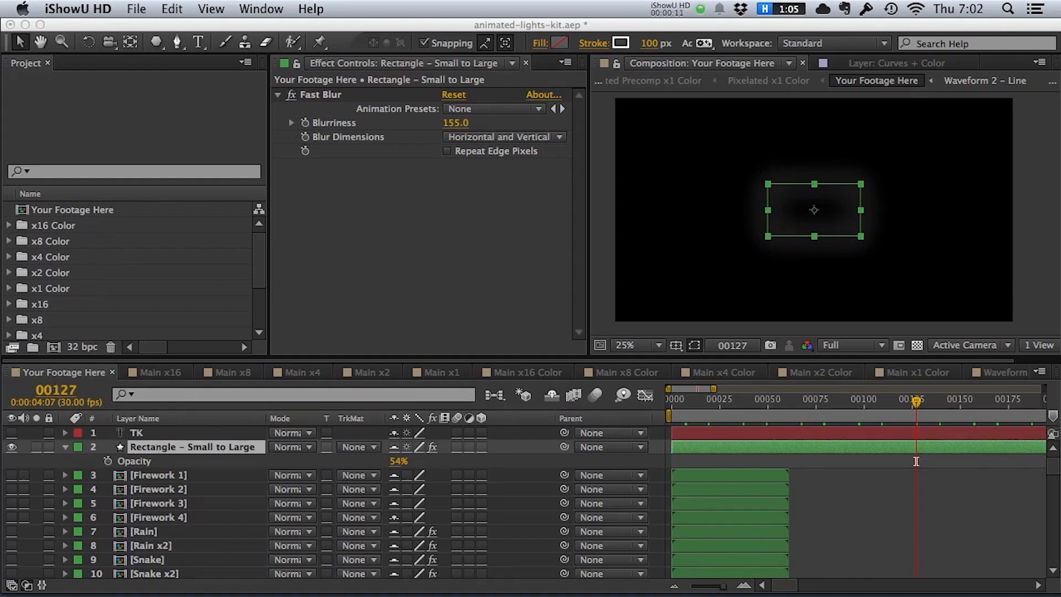
Look through all the layers of Your Footage Here down to Background, then return to the top of the list.
click(1054, 471)
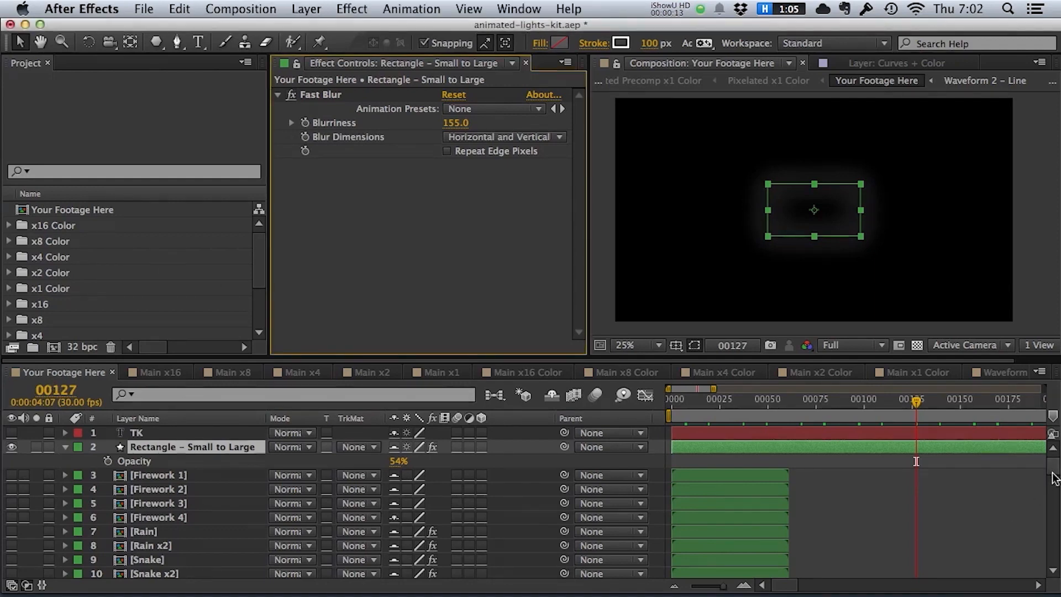
scroll(1054, 481, down, 5)
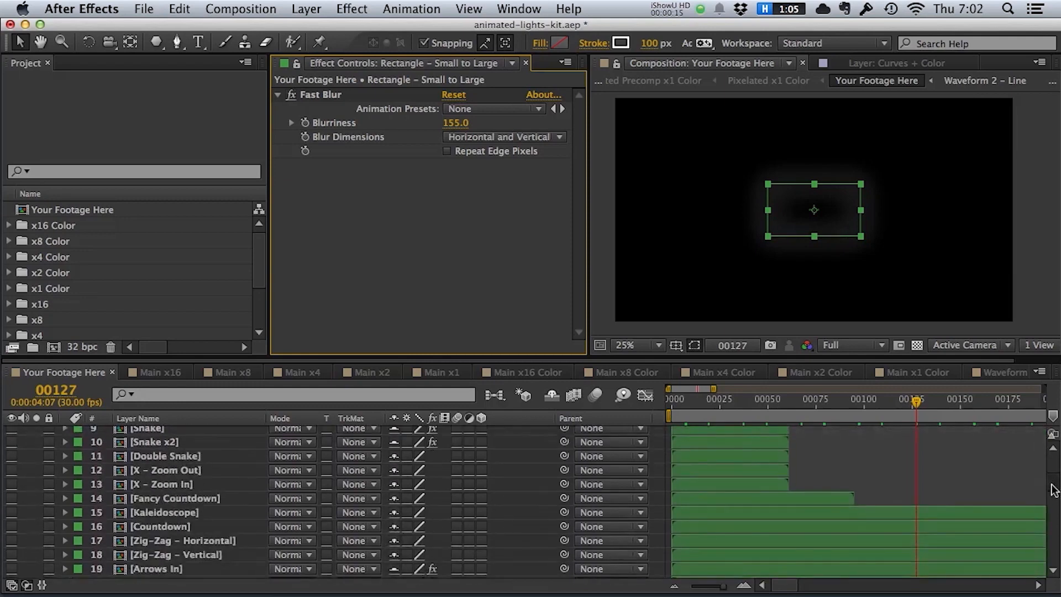
scroll(1054, 489, down, 15)
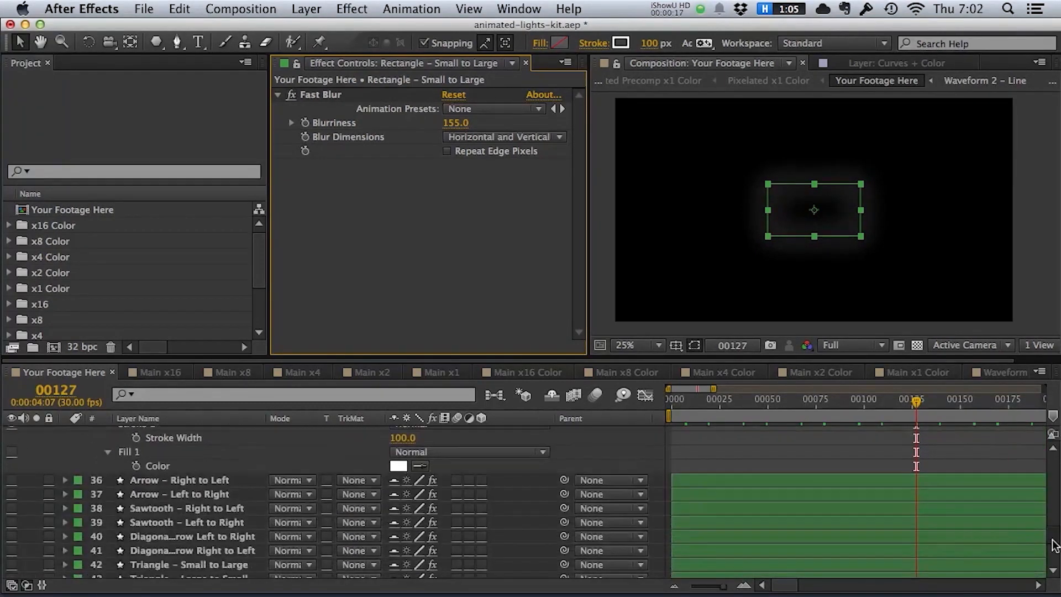
scroll(1054, 545, down, 6)
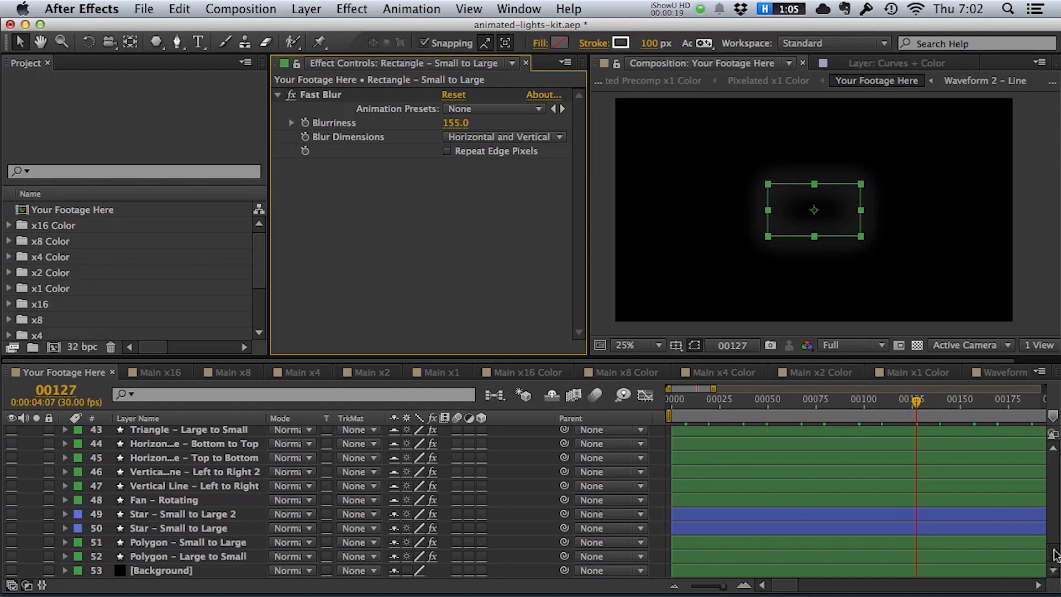
scroll(1054, 554, up, 20)
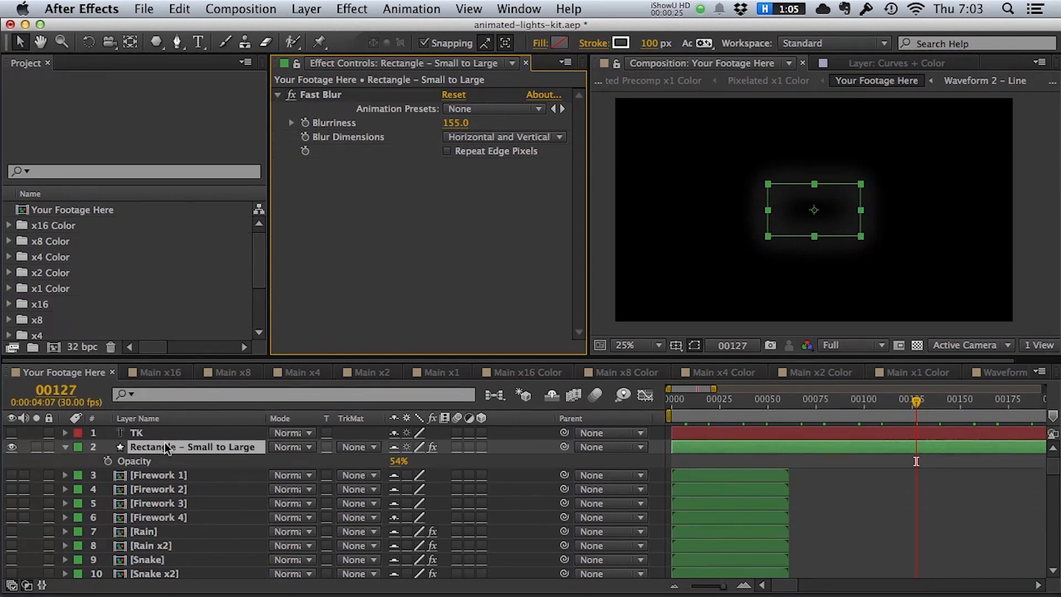
Reveal the Scale property of the Rectangle - Small to Large layer and scrub through its keyframes and well past the last one.
key(s)
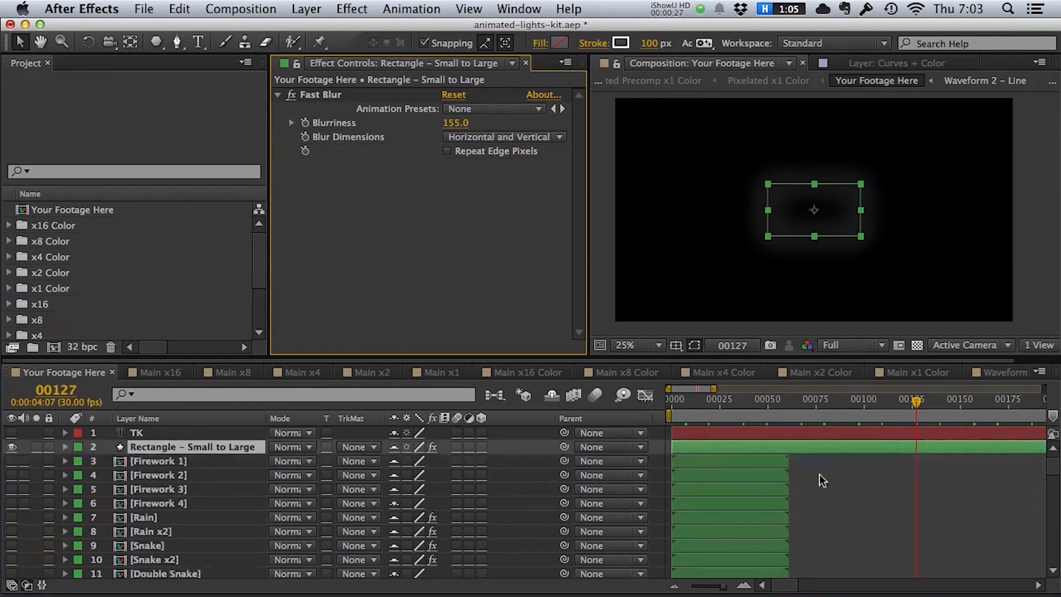
mouse_move(712, 400)
mouse_down()
mouse_move(669, 400)
mouse_move(729, 403)
mouse_up()
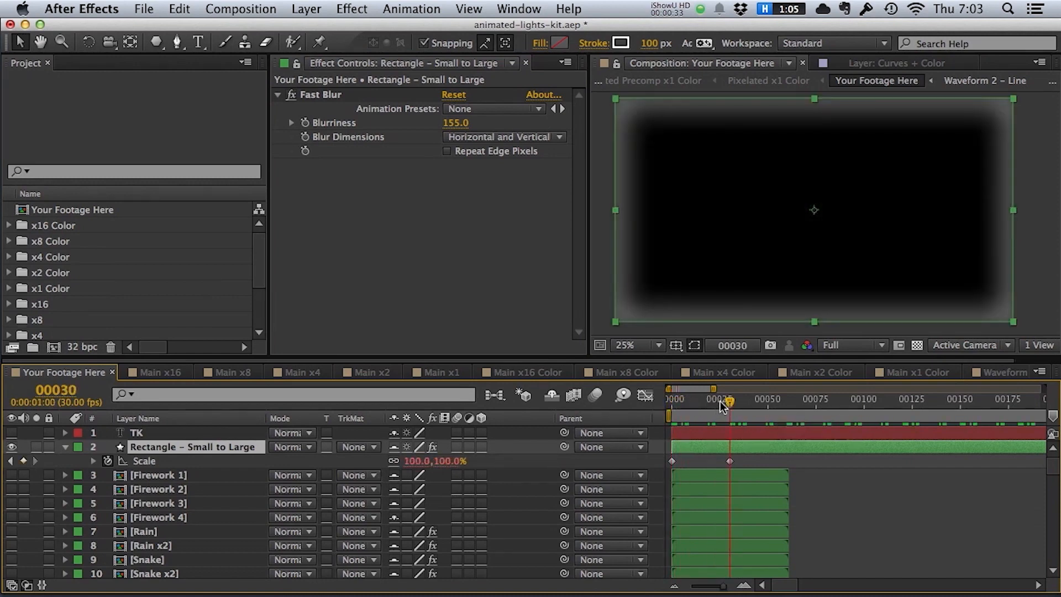
drag(728, 401, 893, 407)
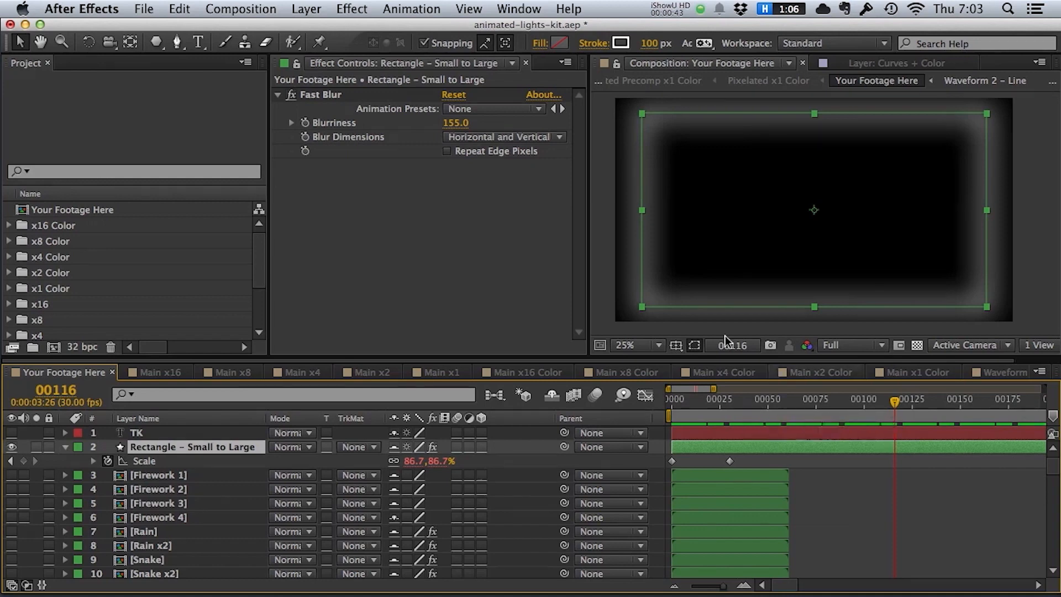
Reveal all modified properties of the Rectangle - Small to Large layer and examine the expression on its Scale.
key(u)
key(u)
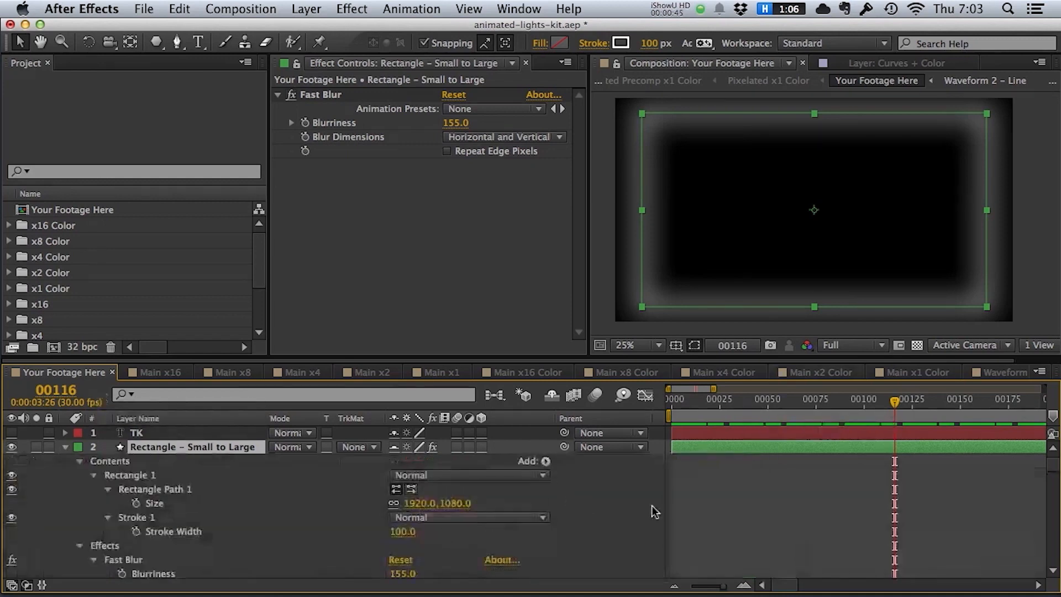
scroll(720, 515, down, 5)
scroll(704, 527, up, 3)
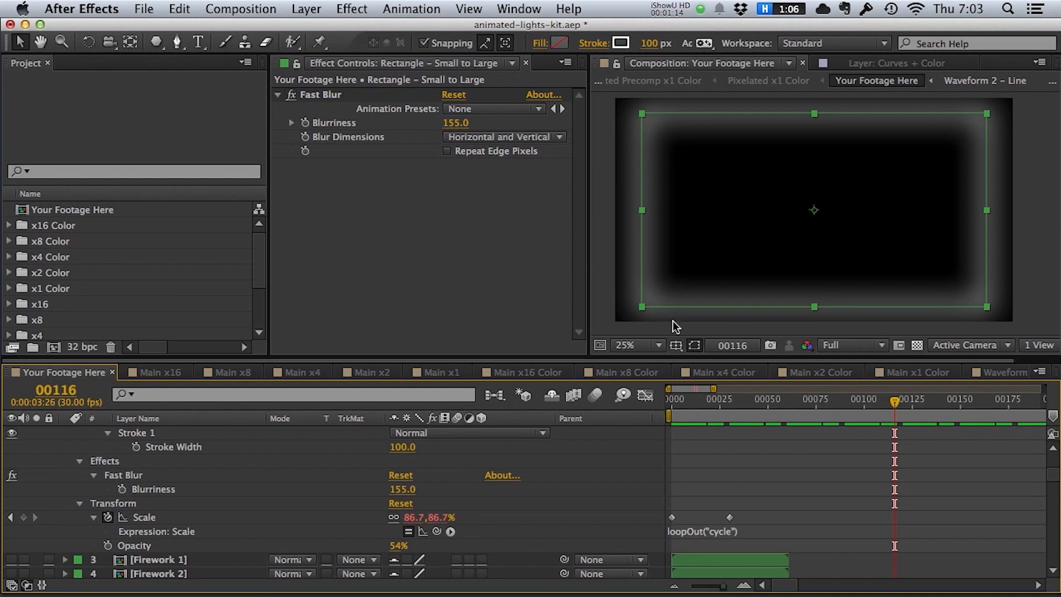
Switch to the loop-out note in TextEdit, read the loopOut types and their descriptions, and close the note.
mouse_move(744, 589)
click(713, 575)
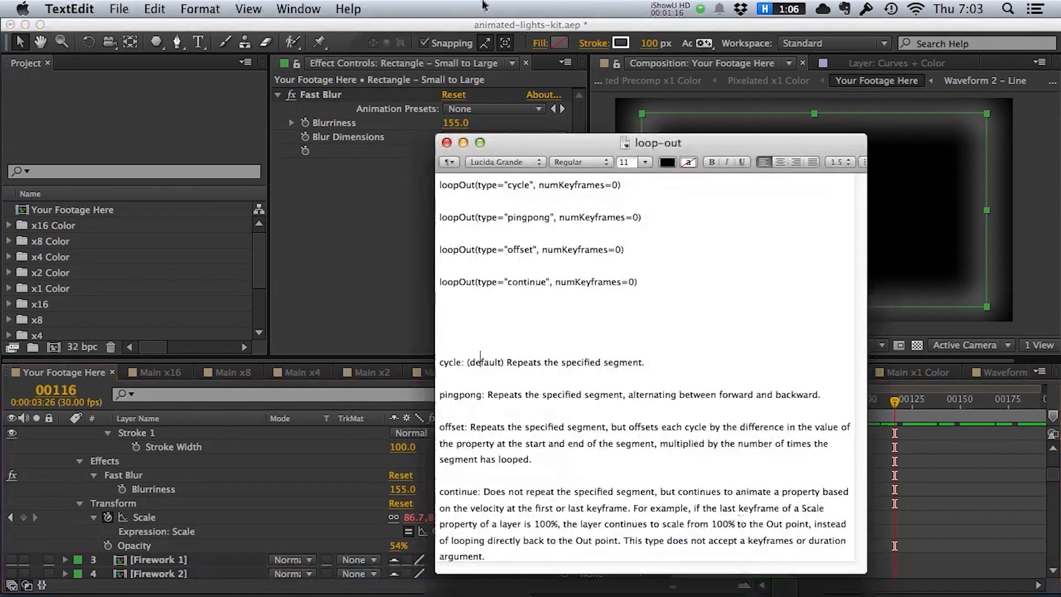
drag(536, 147, 475, 105)
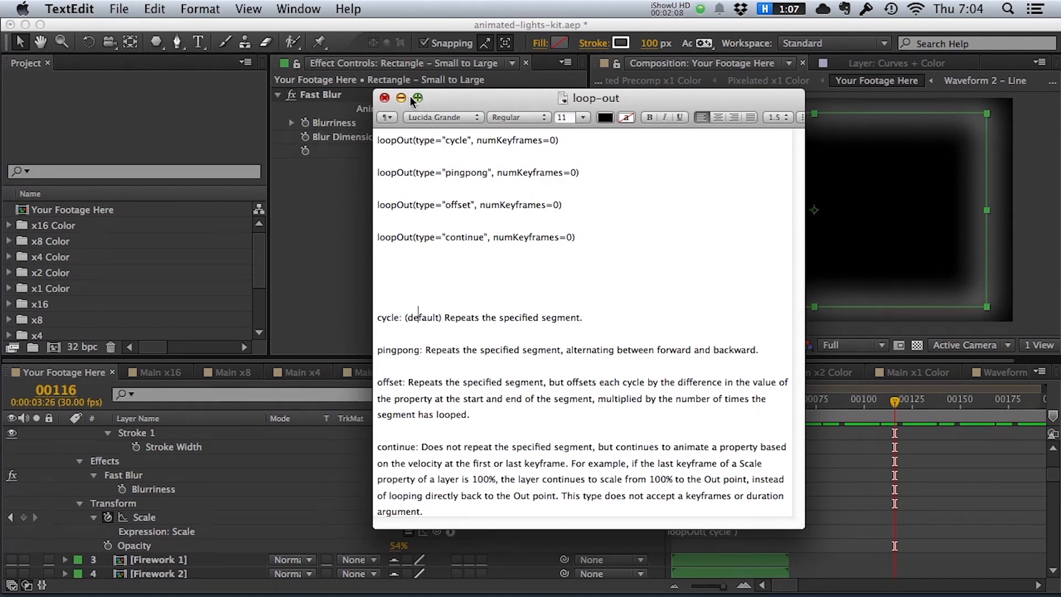
click(385, 97)
Scrub the timeline repeatedly across the two Scale keyframes and on to frame 89 to preview the cycle loop.
click(705, 398)
drag(692, 403, 773, 403)
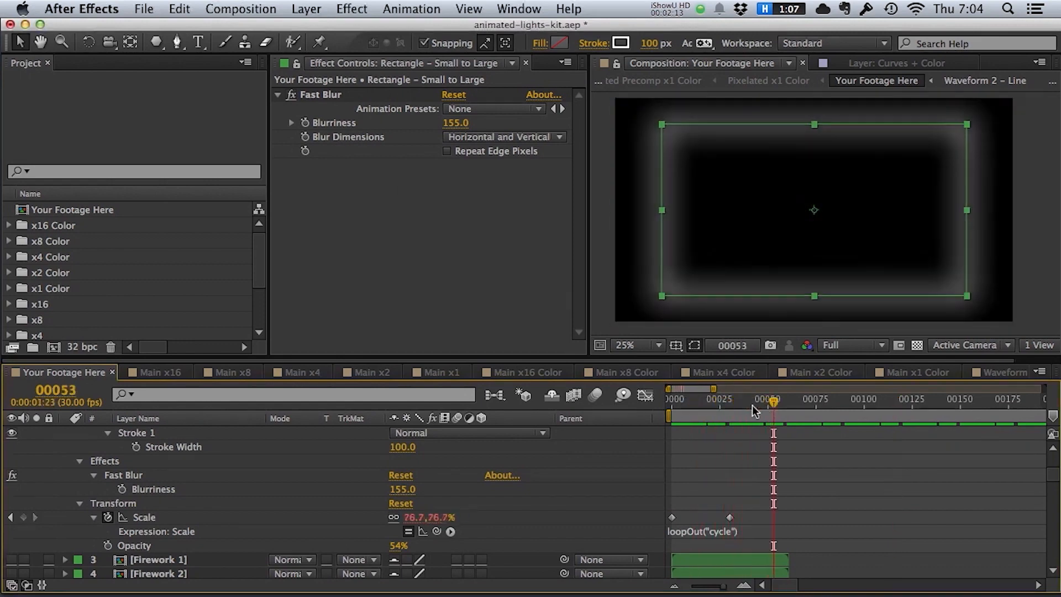
drag(680, 405, 786, 399)
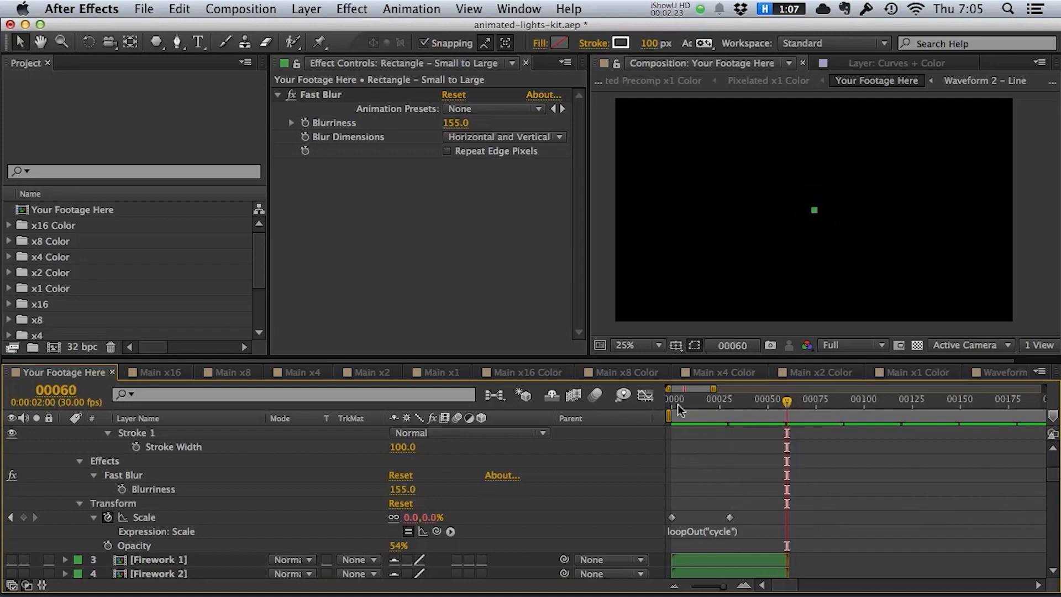
drag(771, 394, 846, 405)
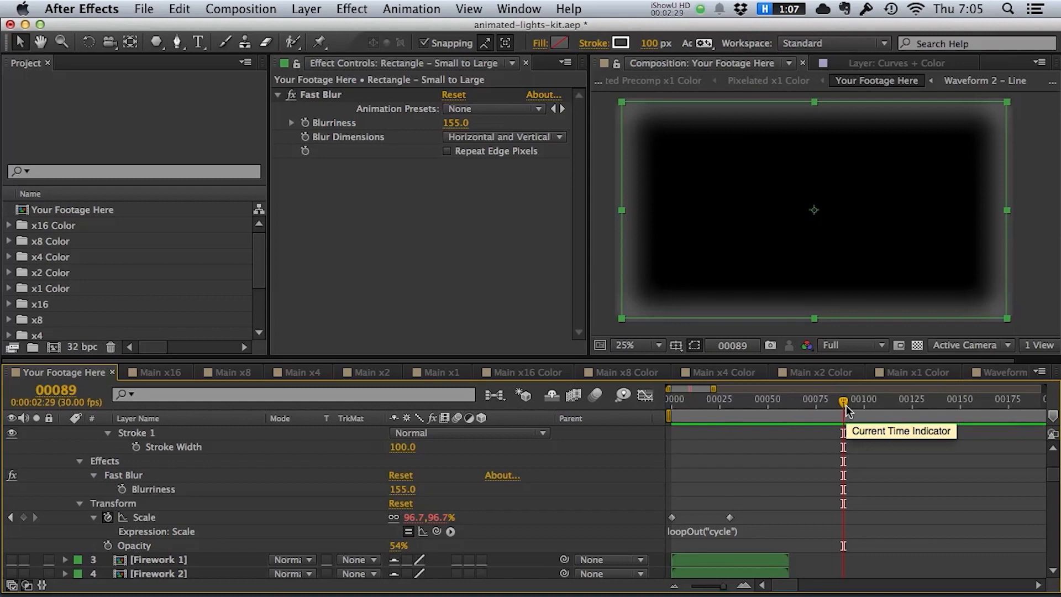
Change the rectangle layer's Scale expression to loopOut("pingpong").
click(721, 531)
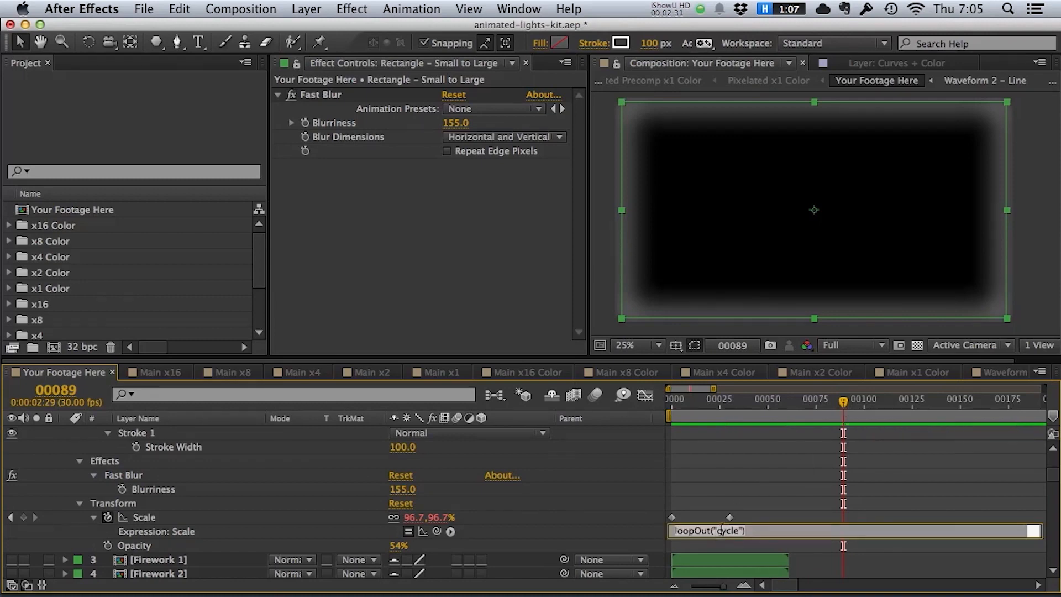
drag(718, 530, 745, 530)
text(pingpong)
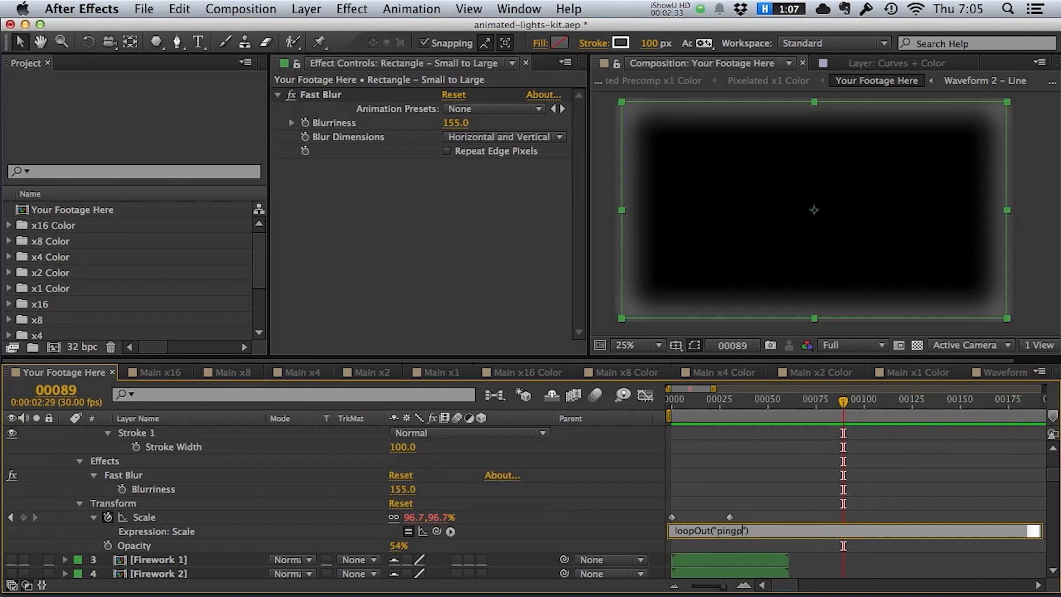
text("))
Return to frame 0 and scrub past frame 60 to preview the rectangle's pingpong scaling.
click(725, 398)
drag(728, 399, 598, 412)
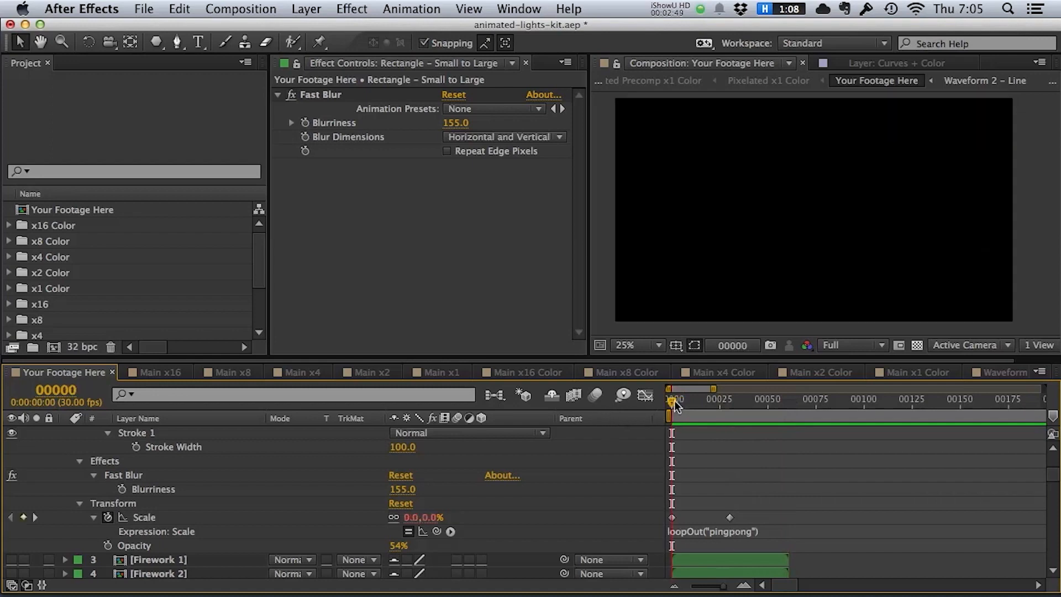
drag(672, 401, 791, 400)
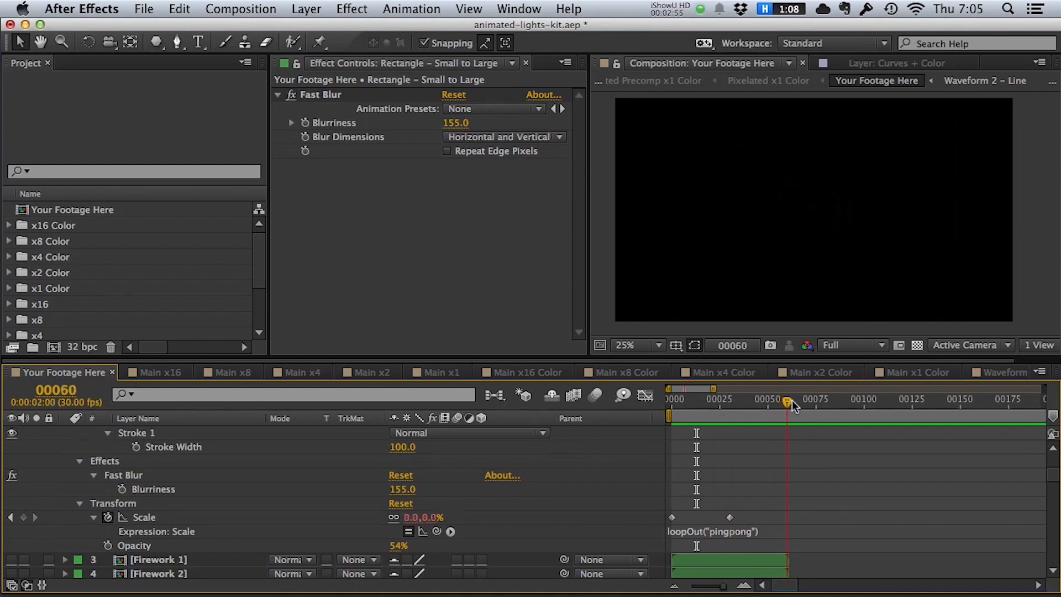
key(space)
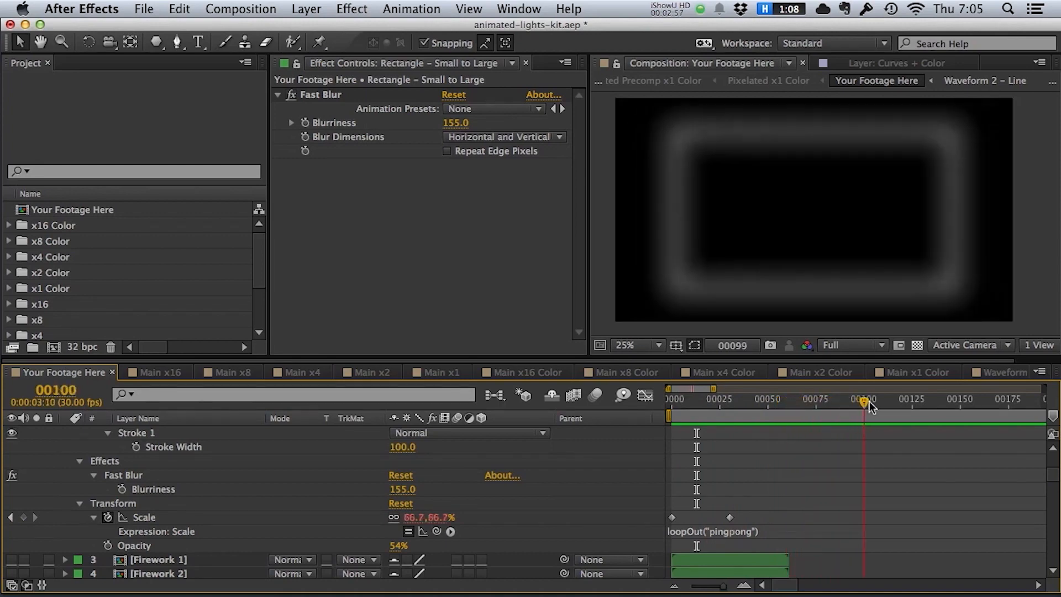
Change the rectangle's Scale expression to loopOut("continue") and scrub past its last keyframe to preview the animation.
text(co)
text(ntinue)
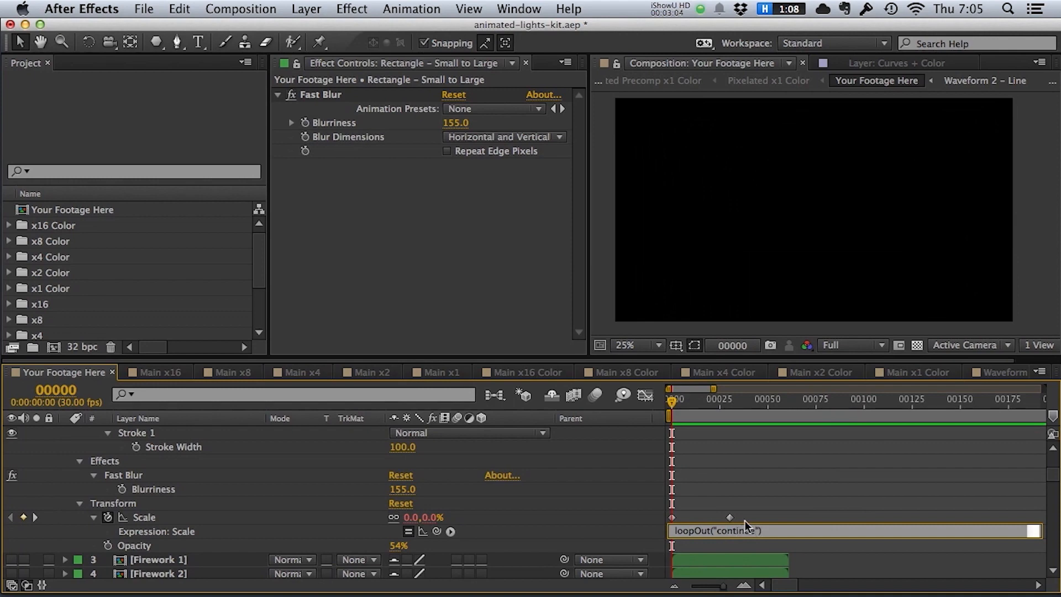
click(694, 467)
drag(681, 400, 734, 404)
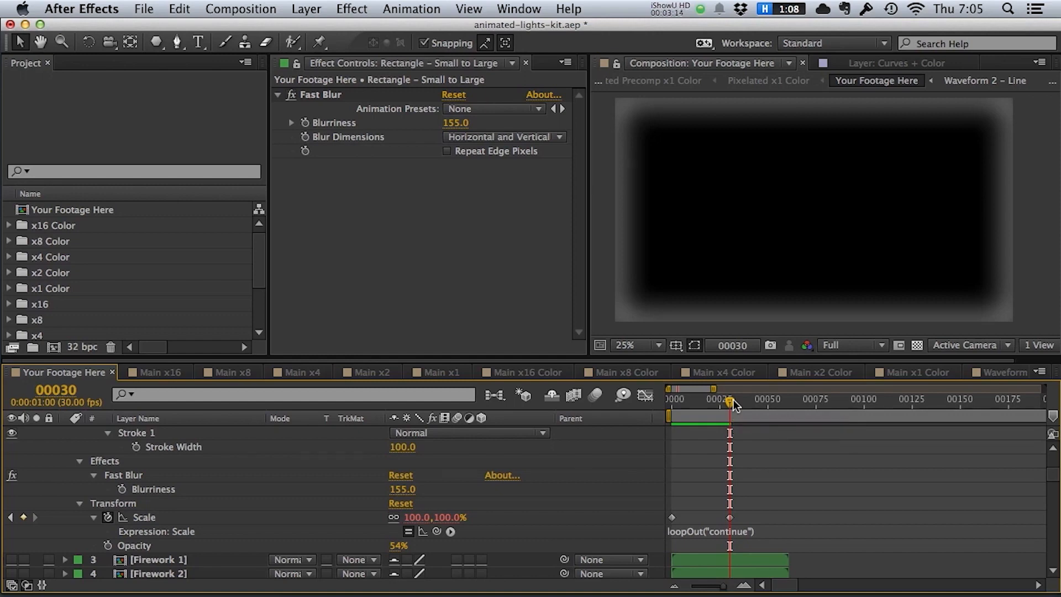
drag(733, 399, 790, 398)
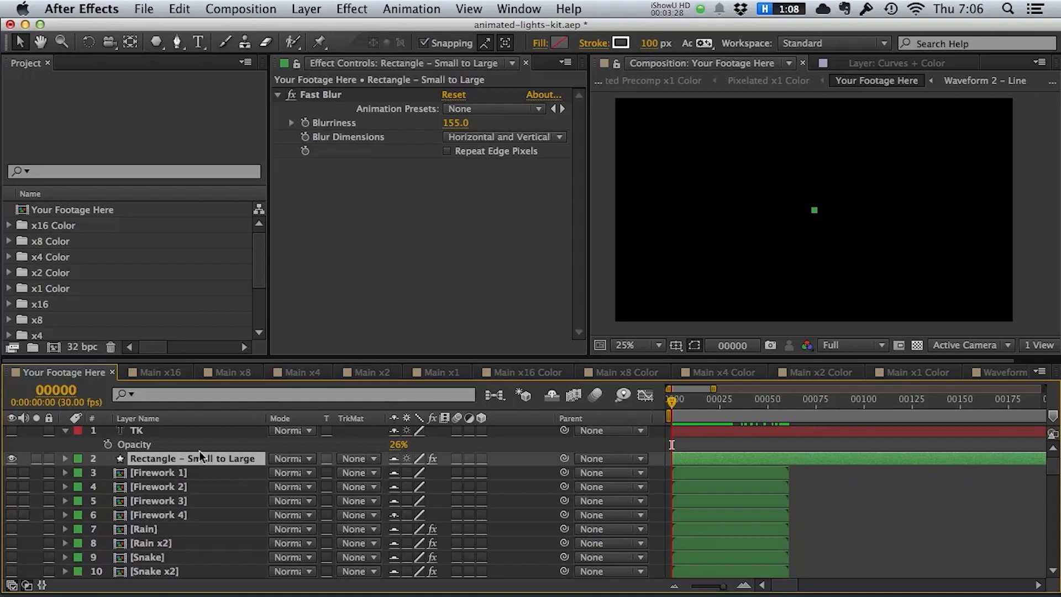
Browse the layers from Firework 1 down to Square - Small to Large, select that square layer and collapse its properties.
click(183, 473)
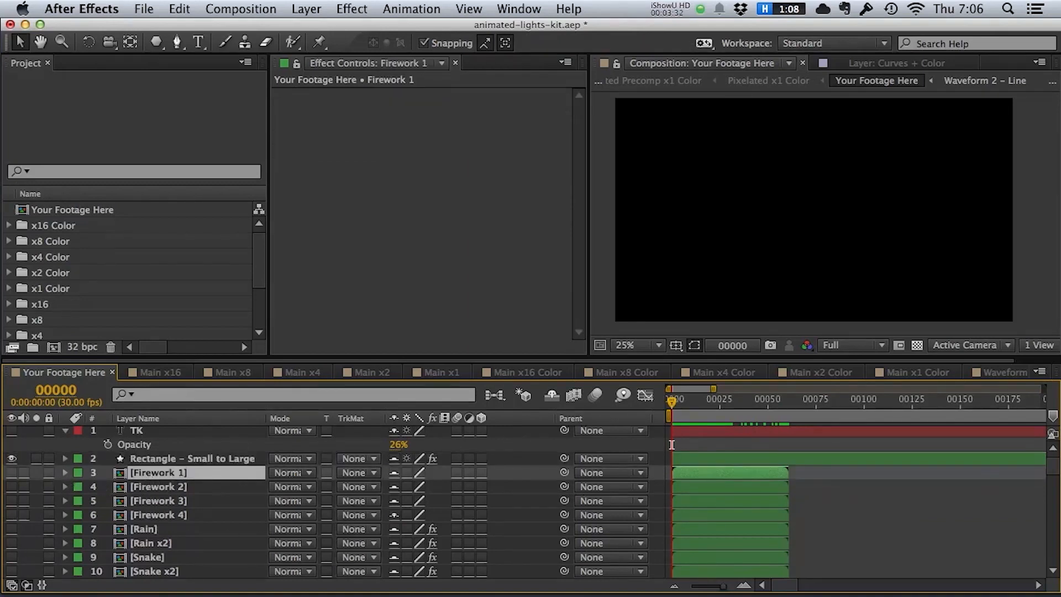
scroll(1052, 475, down, 7)
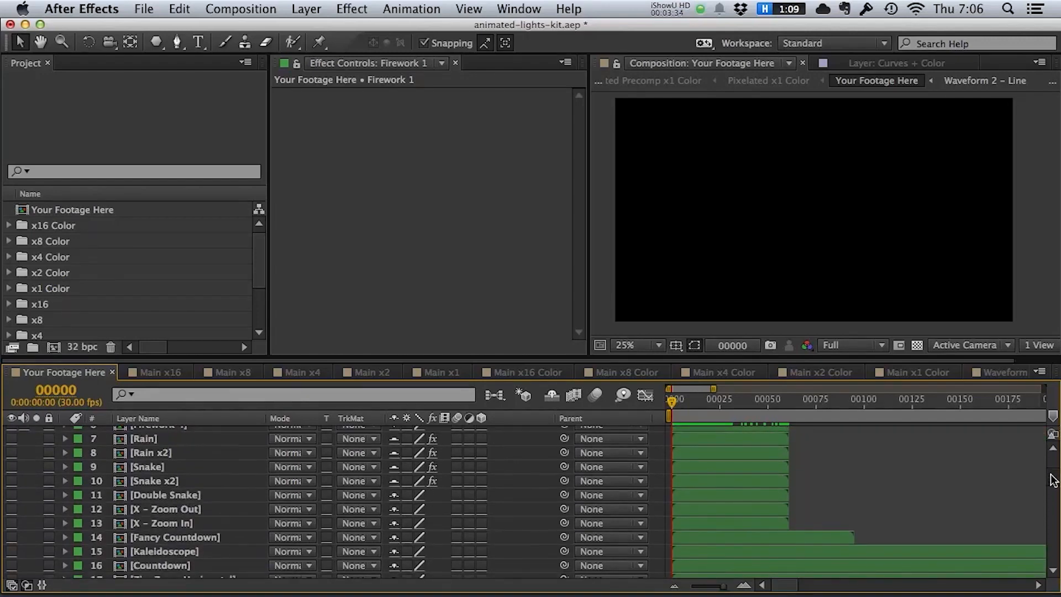
scroll(1052, 487, down, 17)
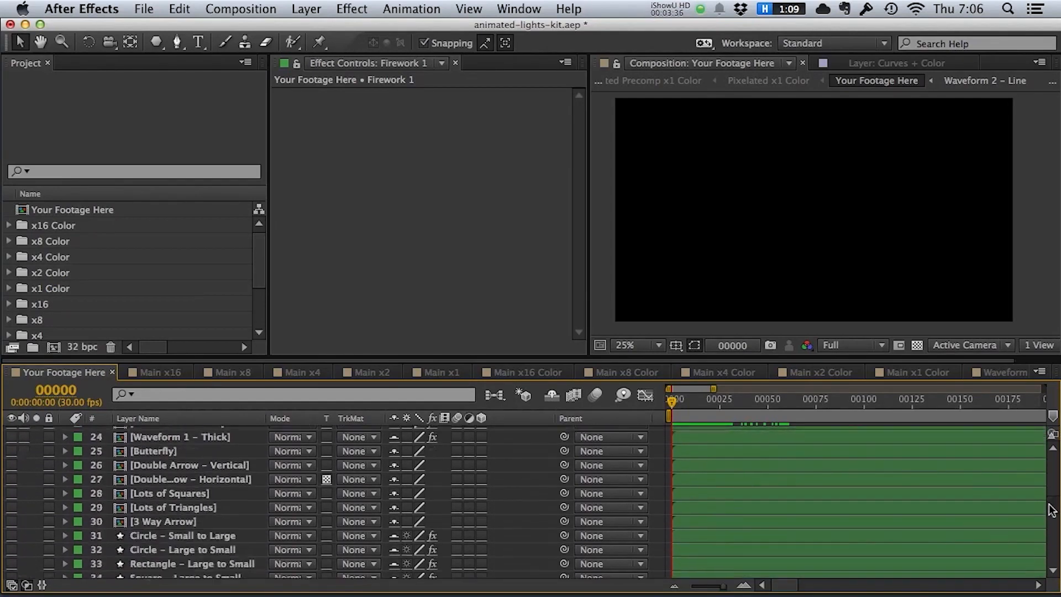
drag(1049, 504, 1042, 511)
click(172, 519)
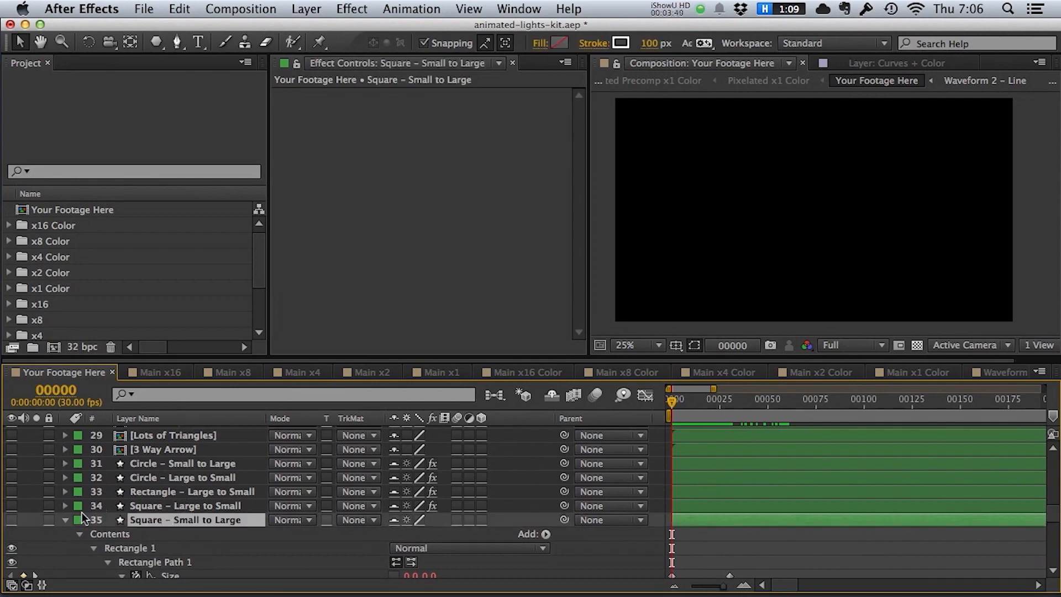
click(65, 520)
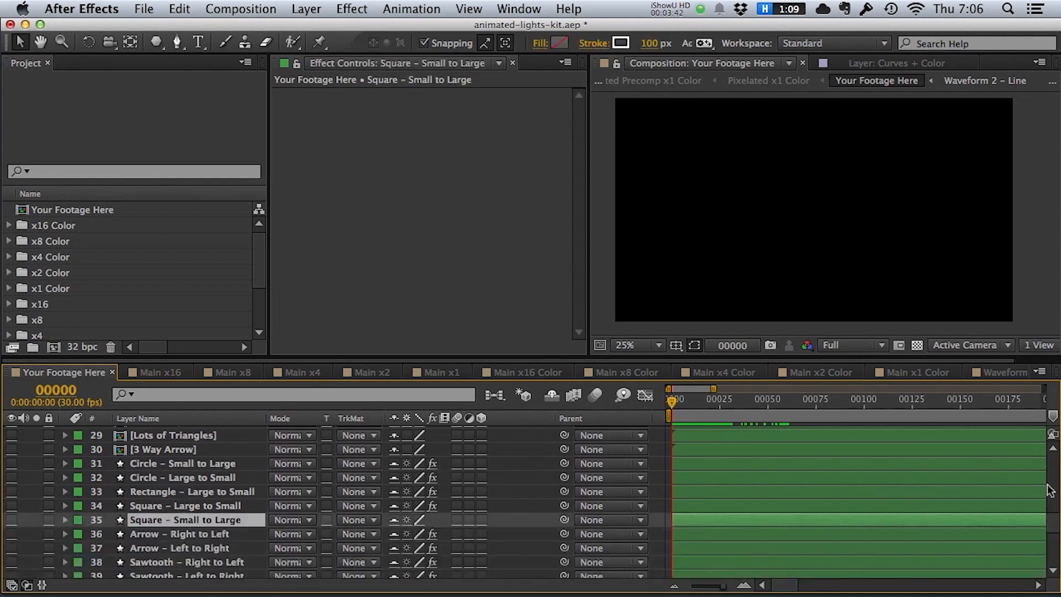
Inspect the Size keyframes and loop expression of the Square - Small to Large layer, then hide its properties.
scroll(1052, 522, down, 3)
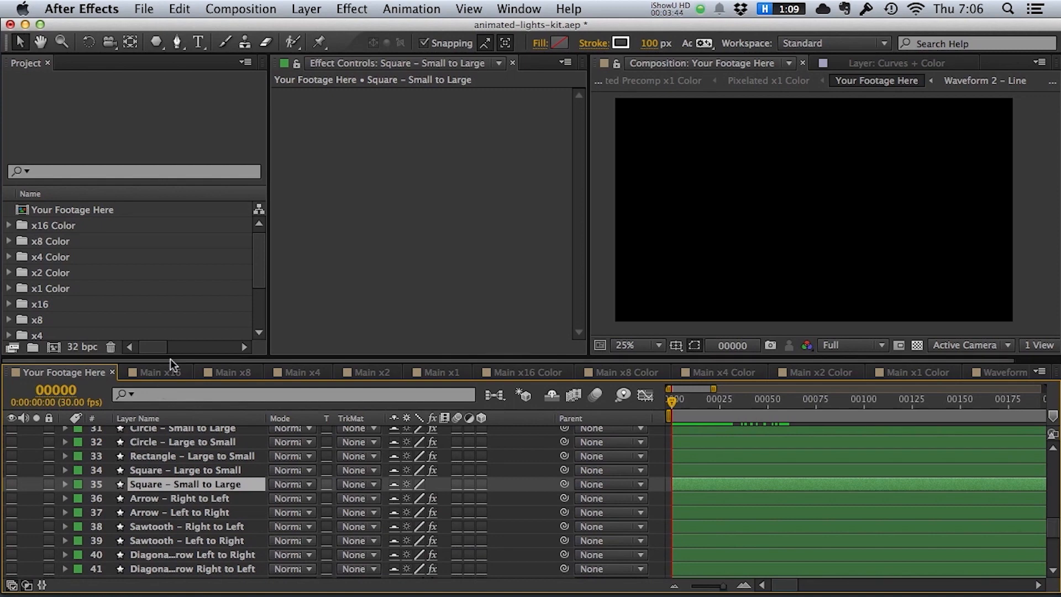
key(u)
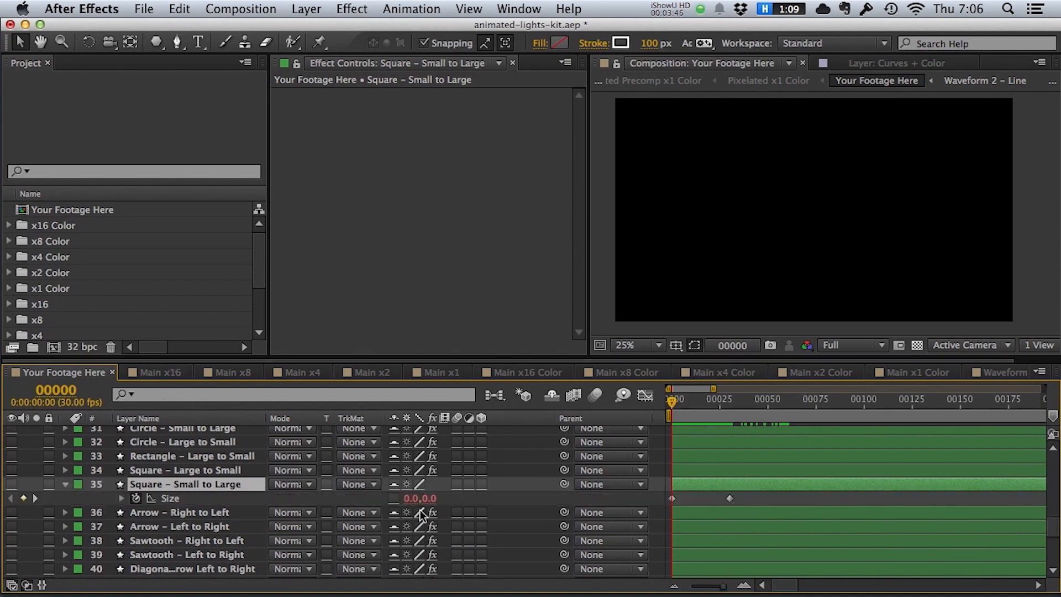
key(u)
key(u)
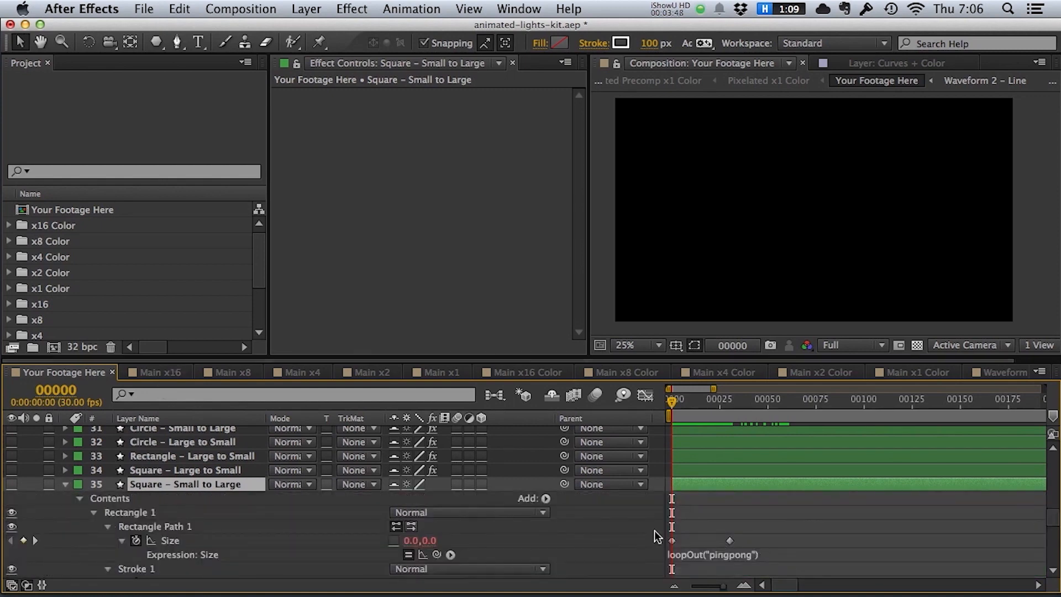
key(u)
Find the Waveform 1 - Thick precomp in the layer list and open it.
scroll(150, 468, up, 10)
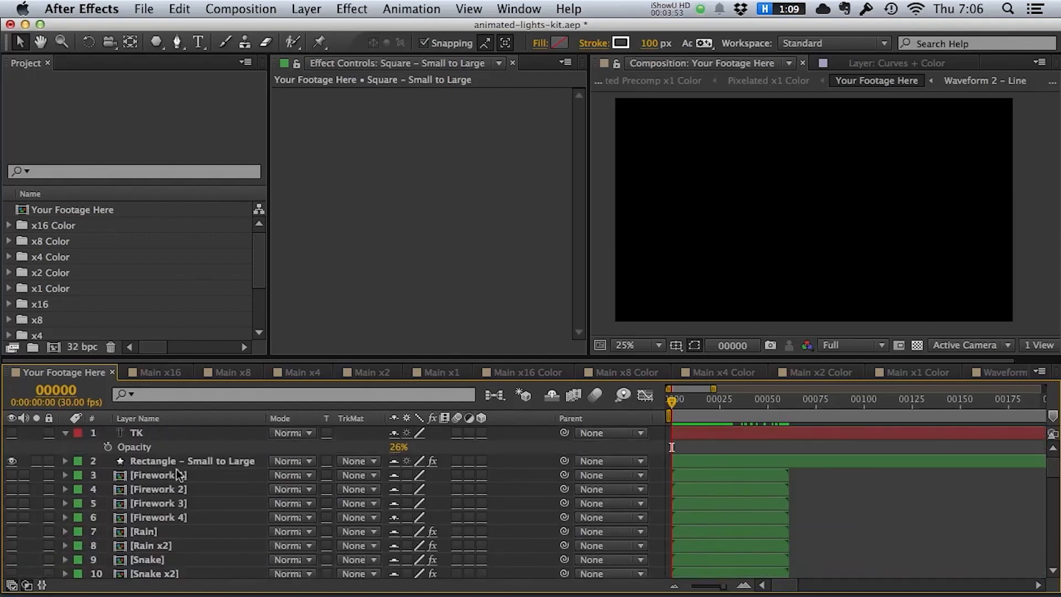
scroll(150, 468, down, 5)
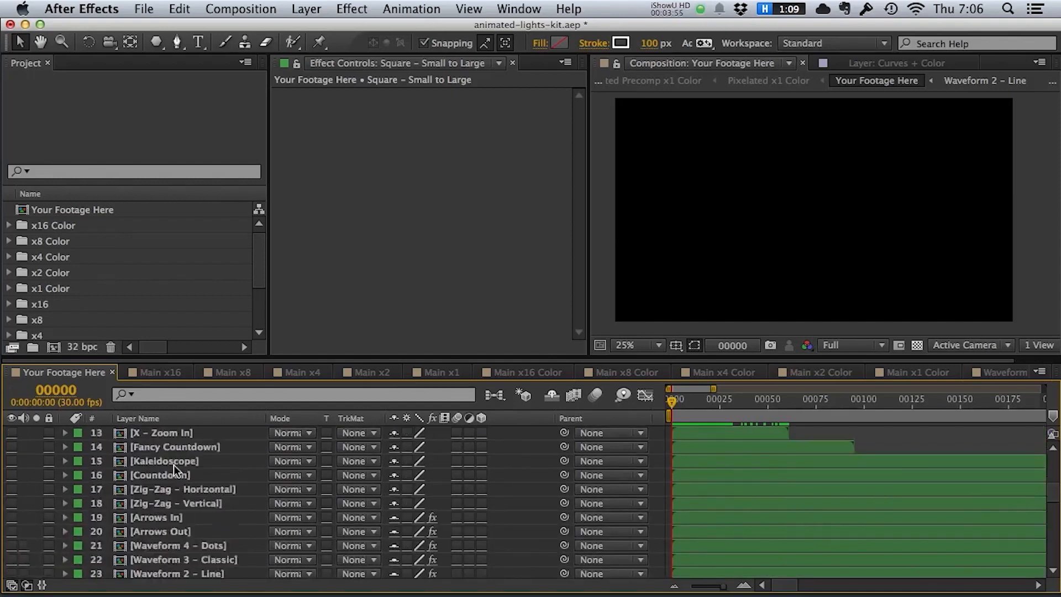
click(175, 559)
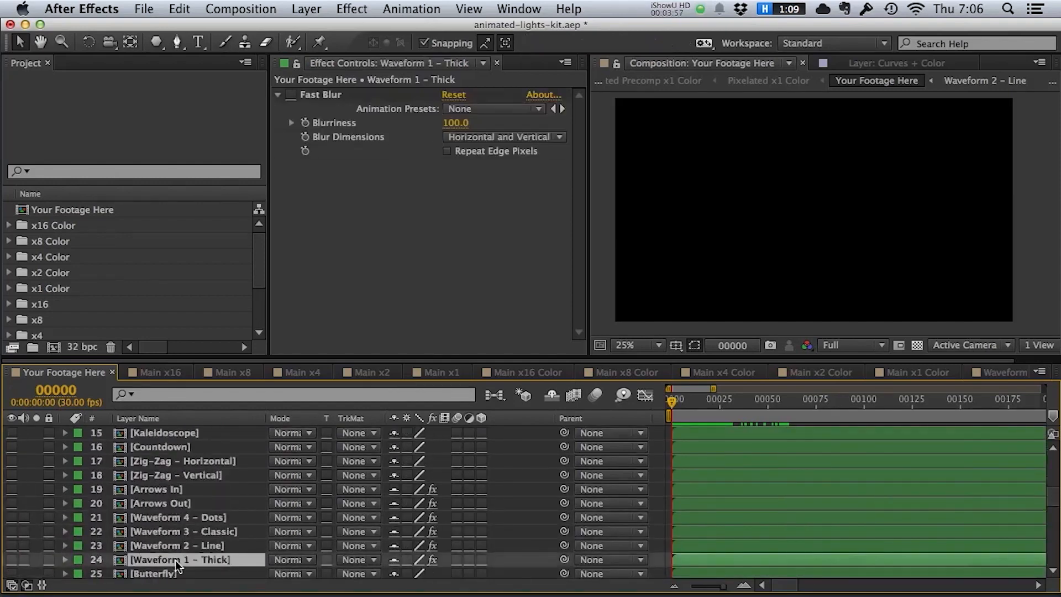
double_click(180, 559)
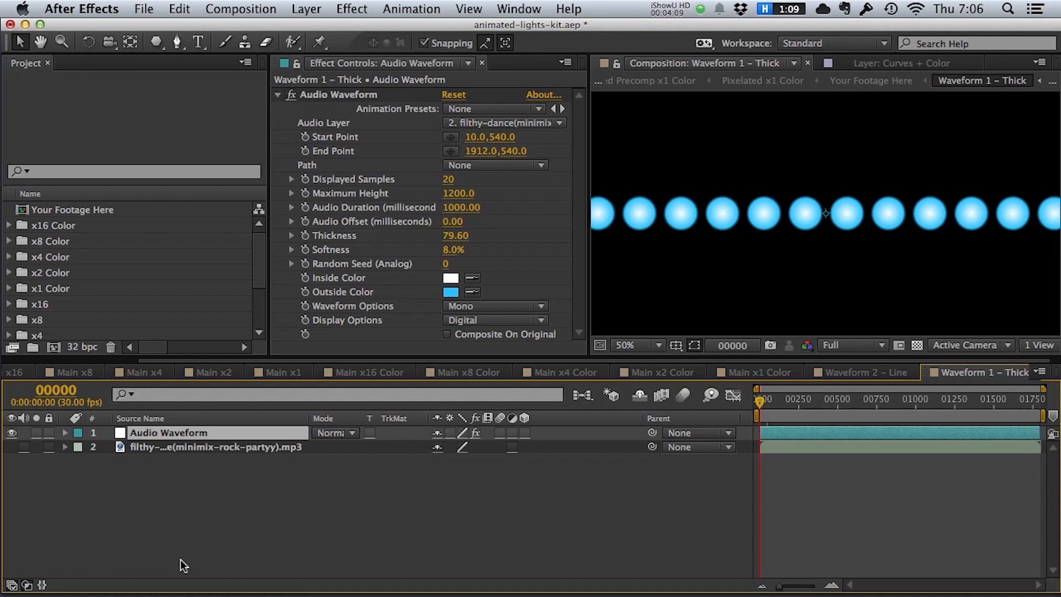
Inspect the Audio Waveform effect's Audio Layer choices and the MP3 layer it refers to, keeping the current source.
click(203, 499)
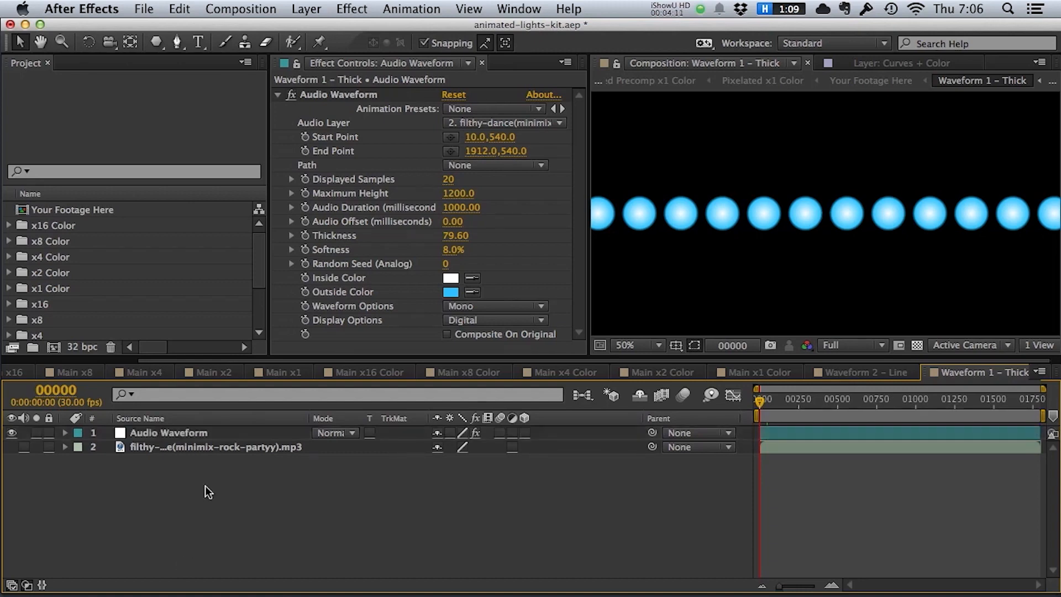
click(186, 434)
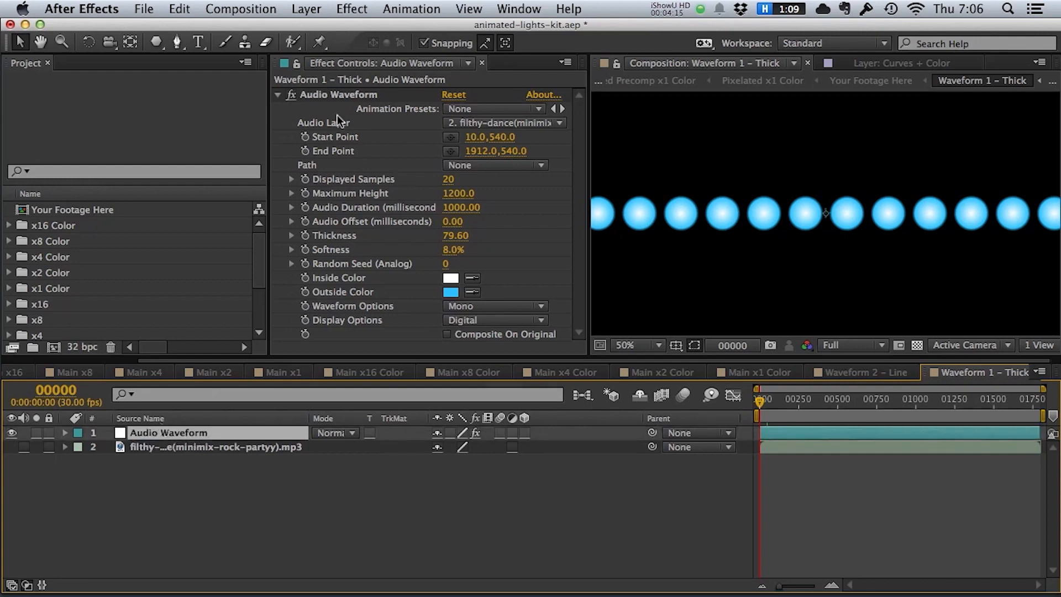
click(334, 97)
click(476, 123)
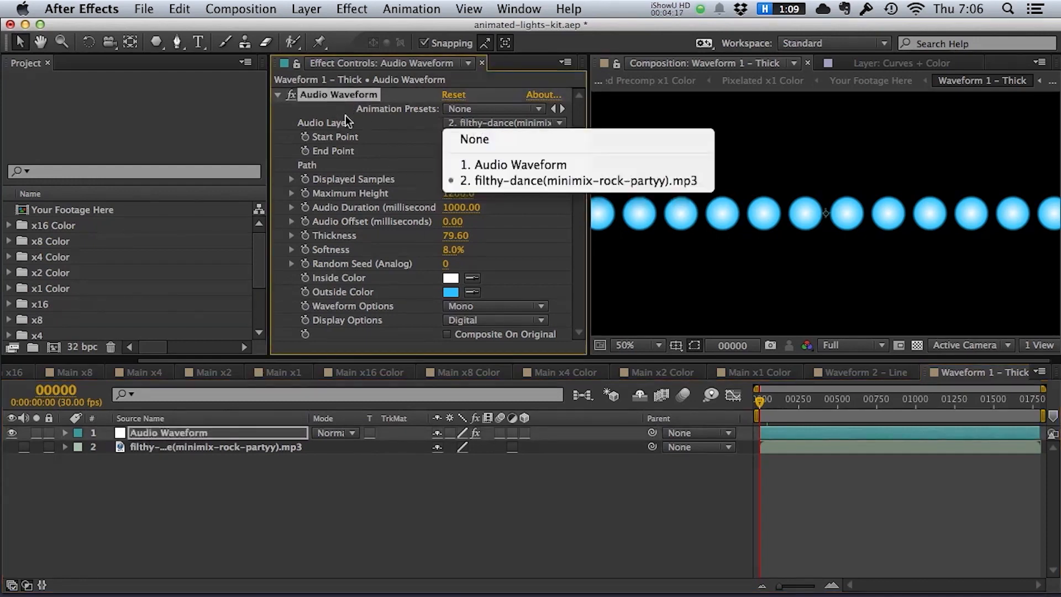
click(348, 119)
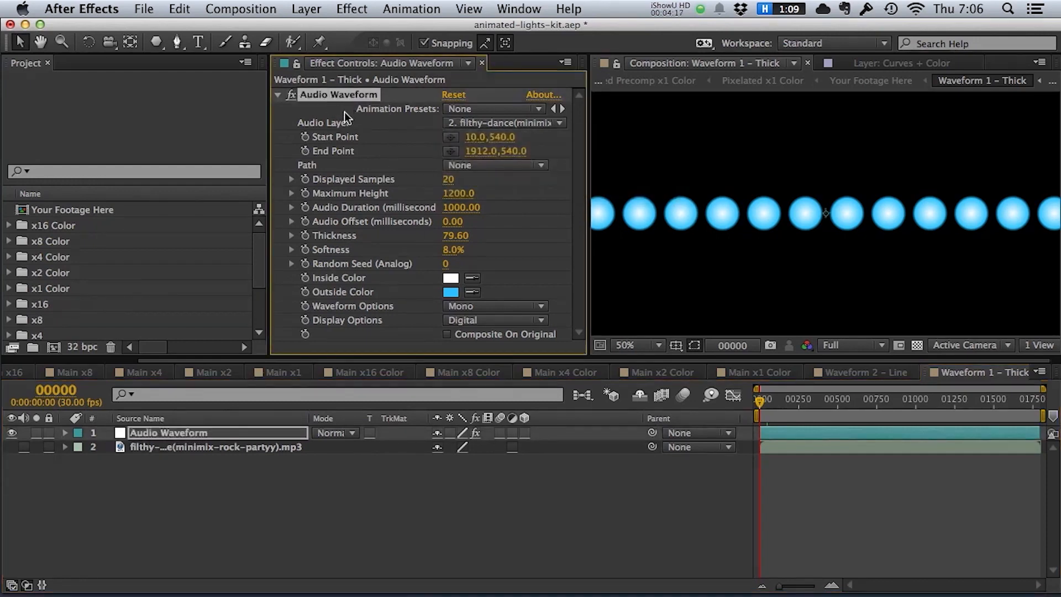
click(175, 447)
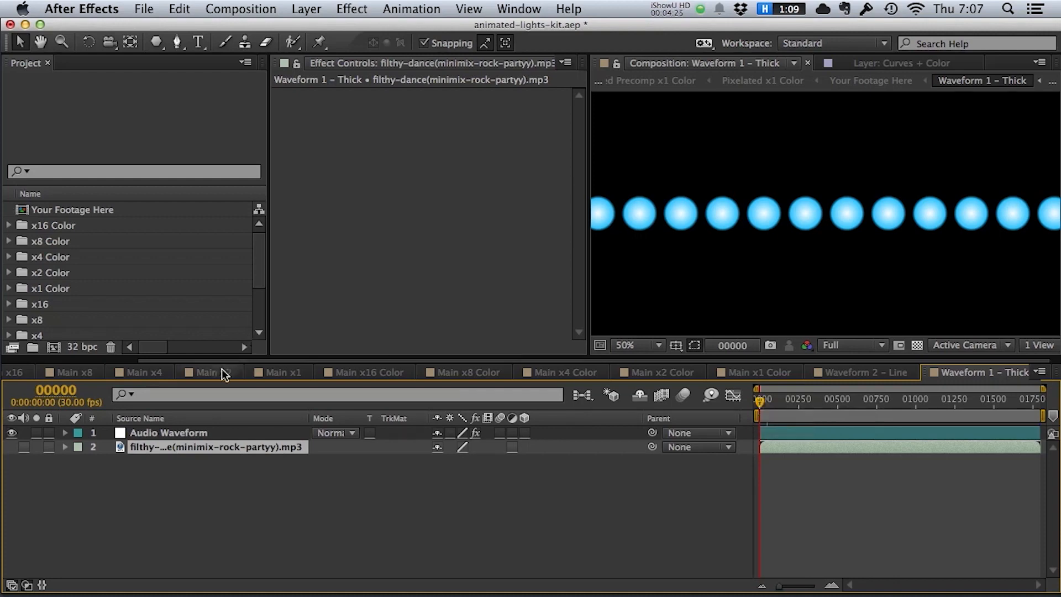
click(180, 432)
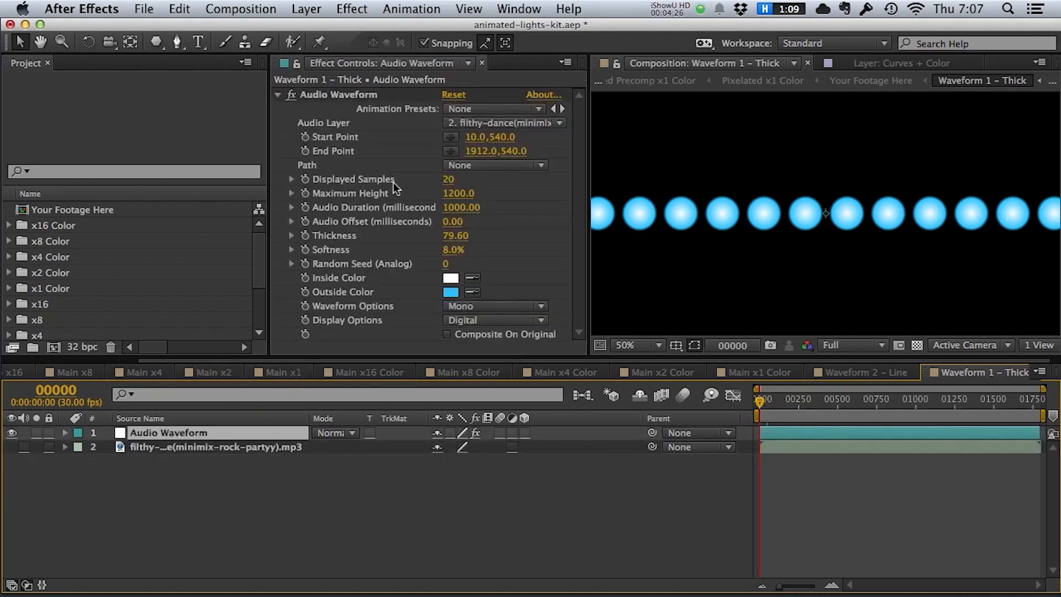
click(500, 122)
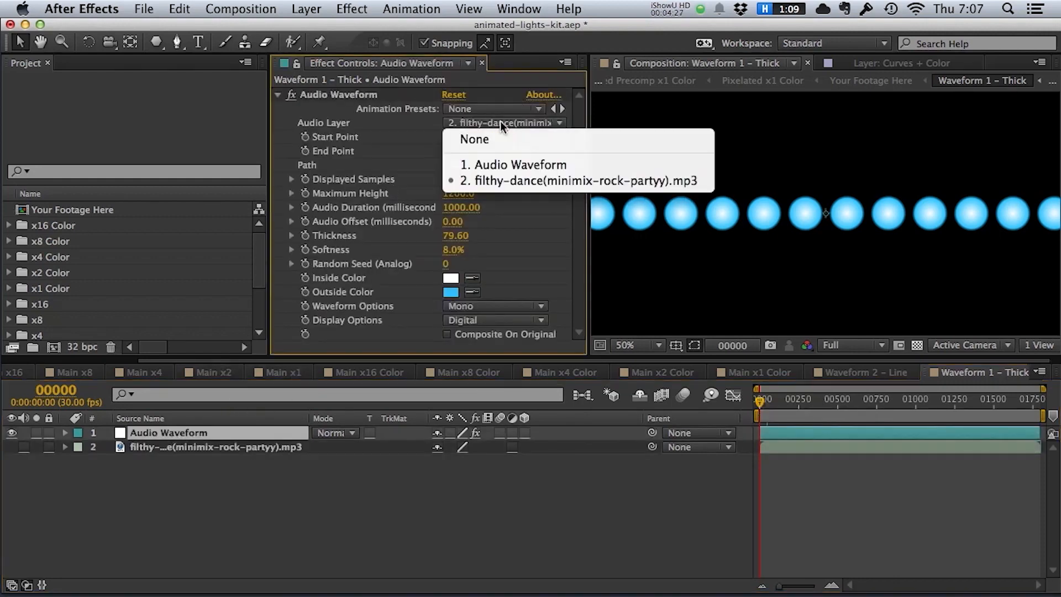
click(403, 128)
click(343, 491)
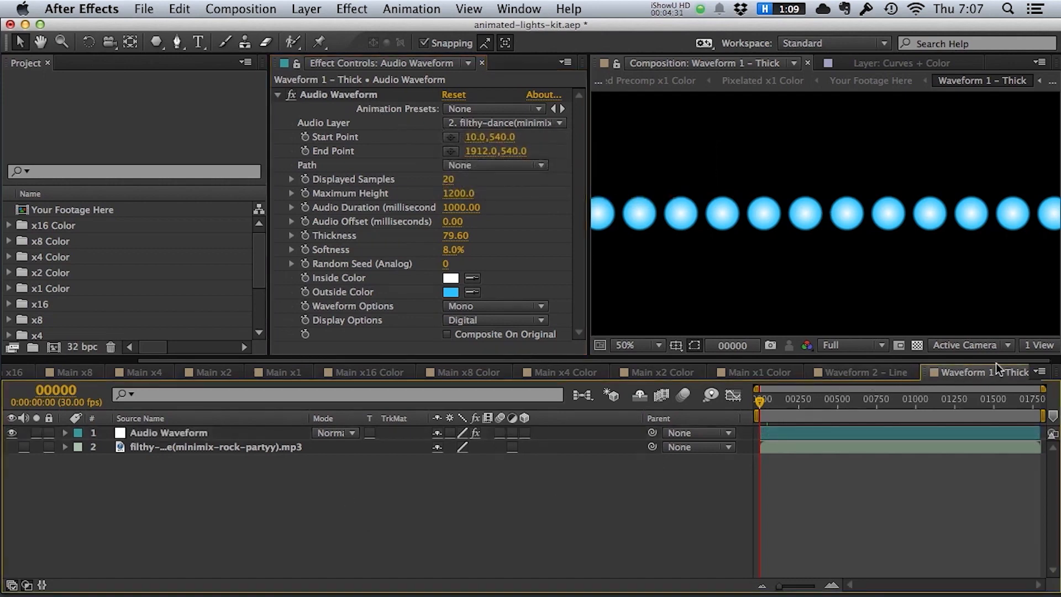
Close the Waveform 1 - Thick composition and scrub Waveform 2 - Line to frame 133 to preview White Solid 4's Wave Warp effect.
drag(996, 361, 1006, 361)
click(1027, 372)
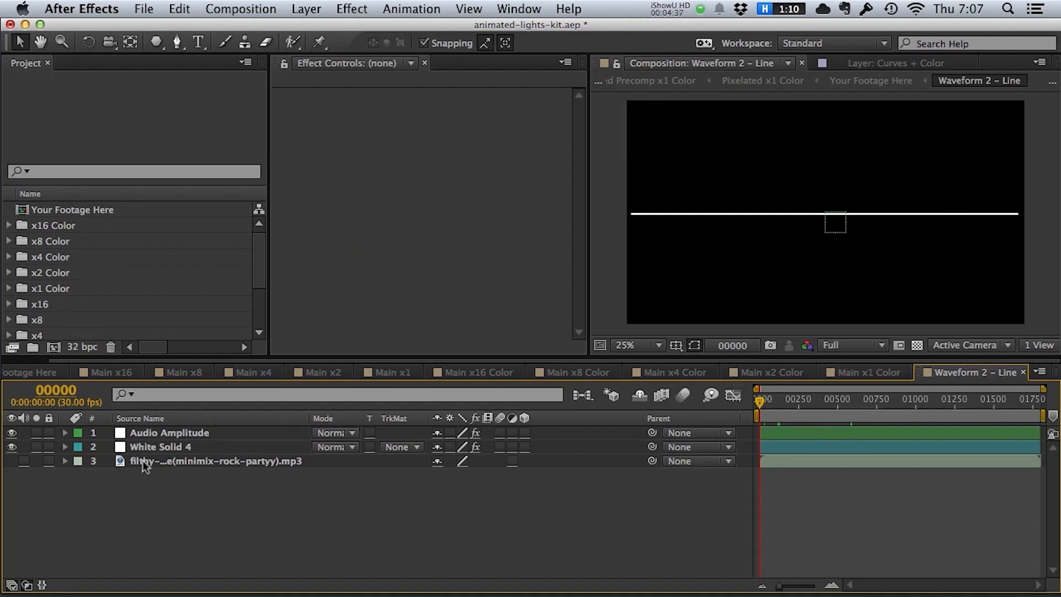
click(155, 446)
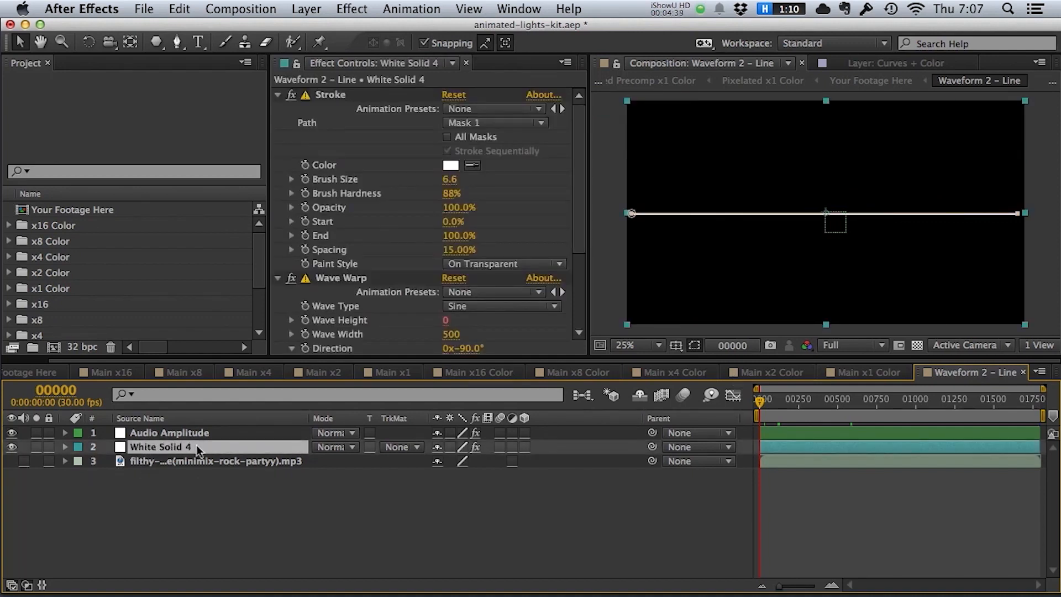
click(340, 278)
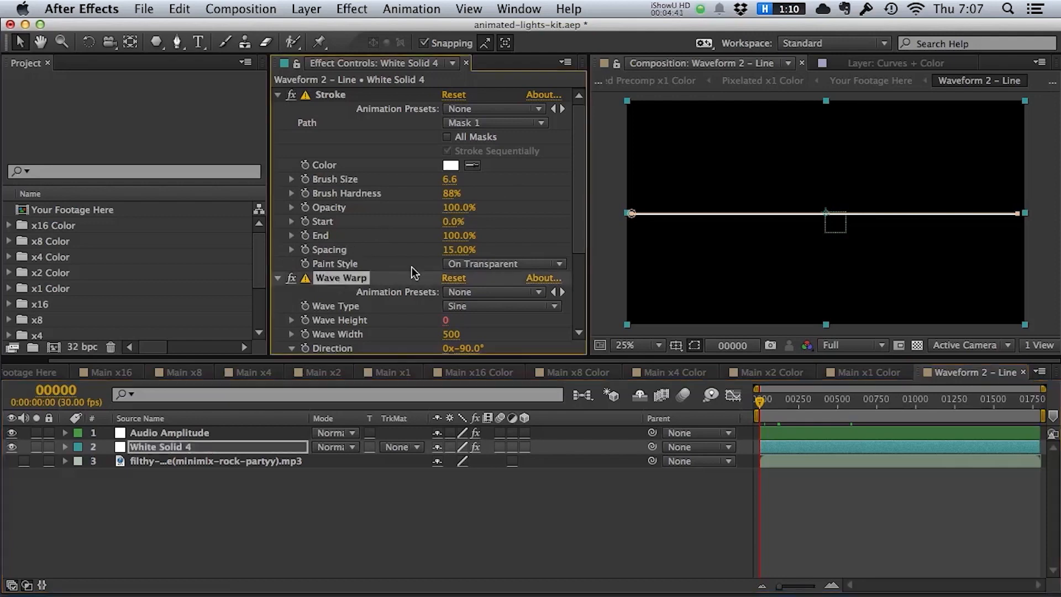
drag(581, 158, 581, 164)
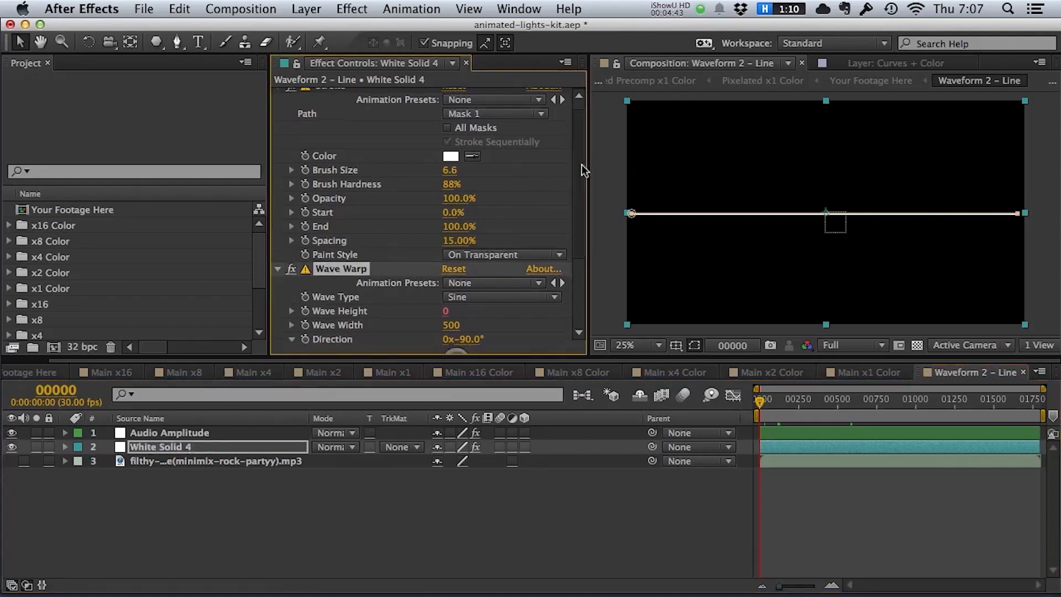
drag(760, 402, 781, 400)
scroll(403, 273, up, 1)
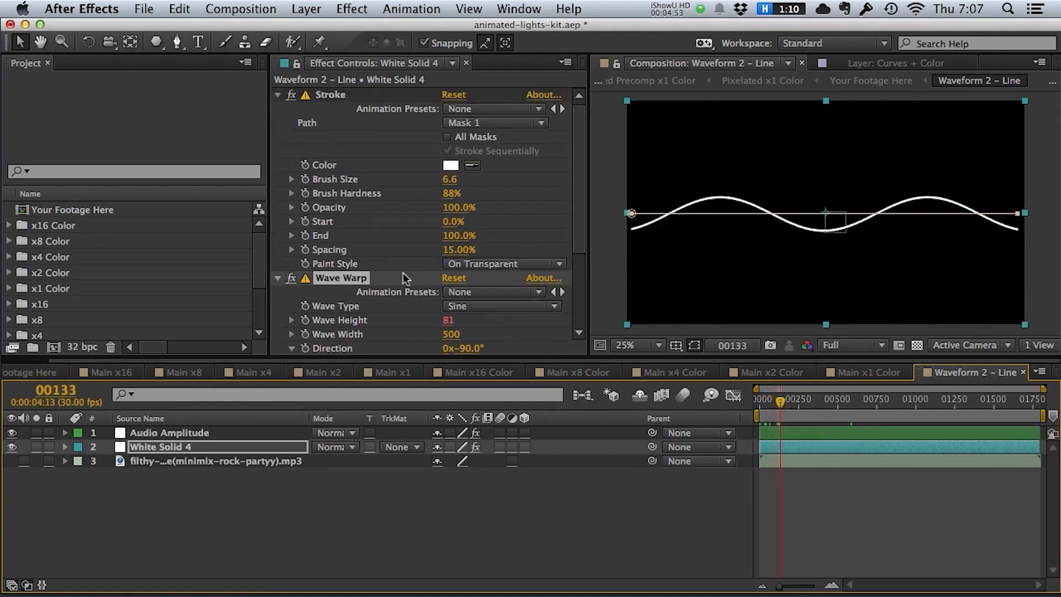
Try converting the MP3 layer's audio to keyframes in Waveform 2 - Line and undo the conversion.
click(158, 459)
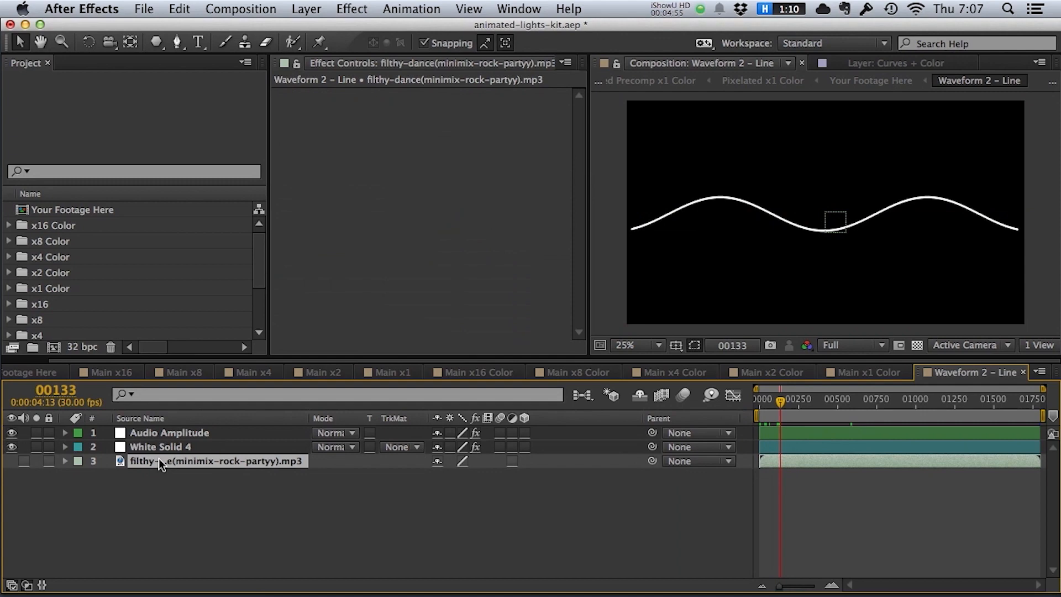
click(413, 8)
mouse_move(446, 159)
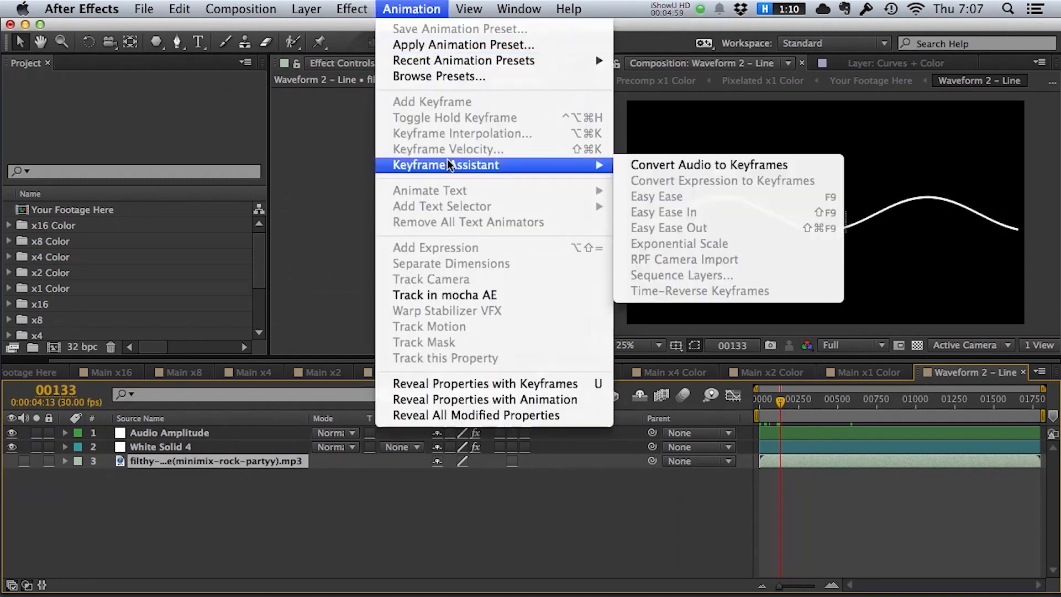
click(701, 167)
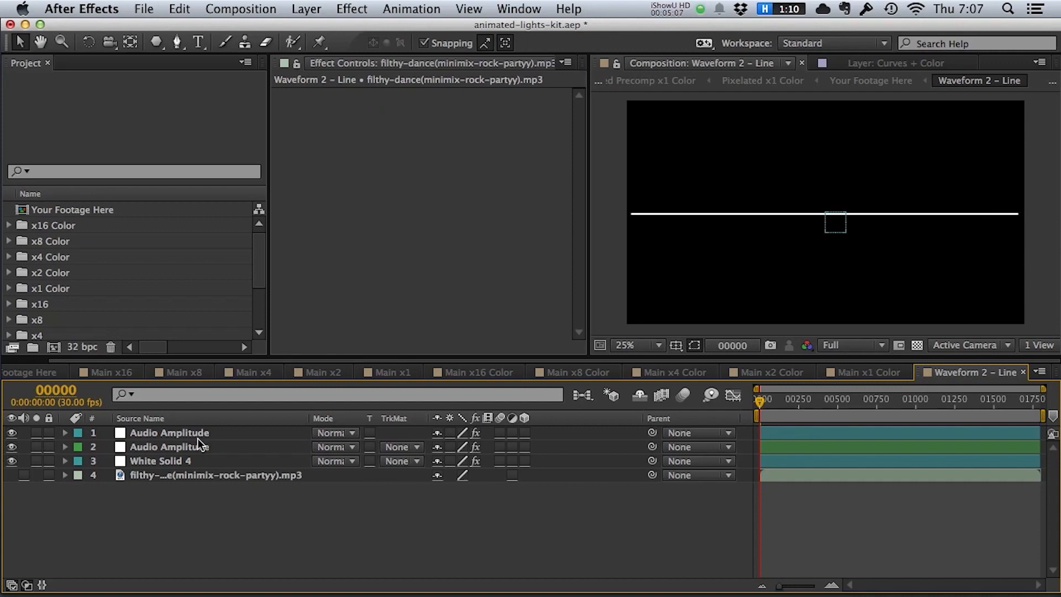
key(ctrl+z)
Rename the Audio Amplitude layer as "Your Awesome Song".
click(184, 436)
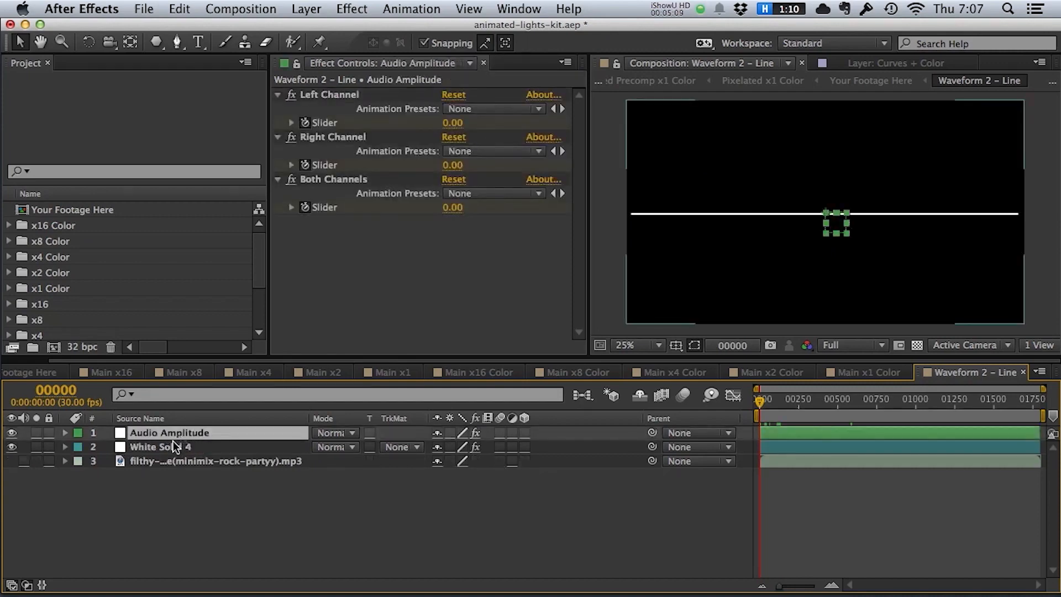
click(172, 447)
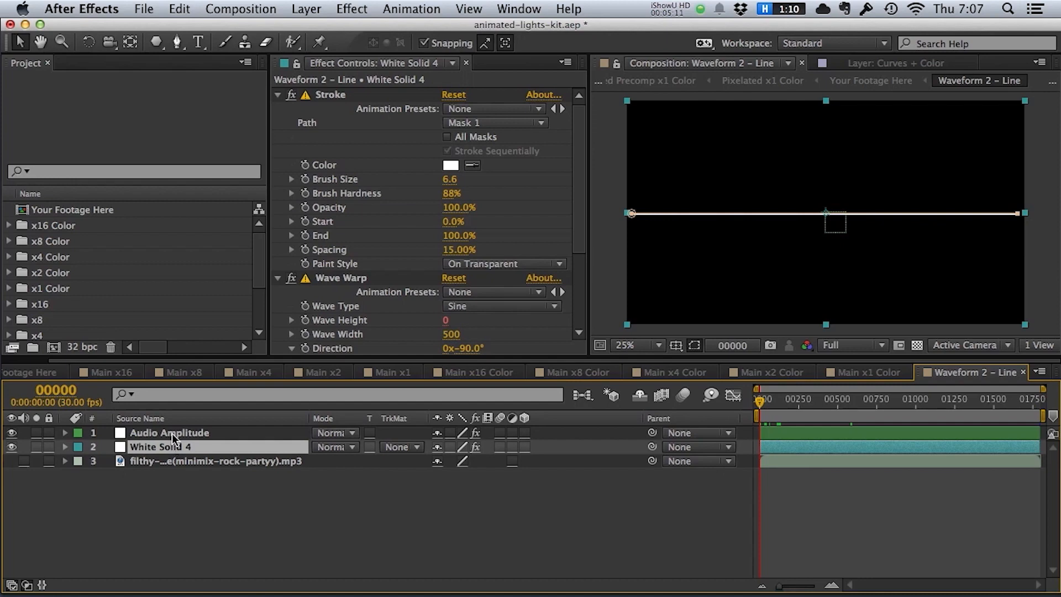
click(171, 432)
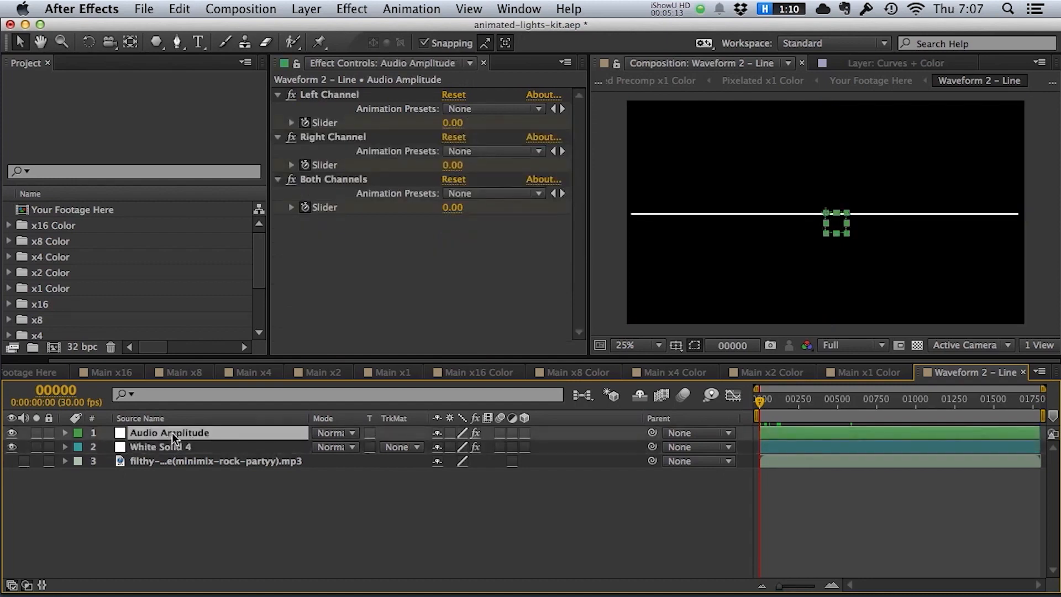
key(Return)
text(Your A)
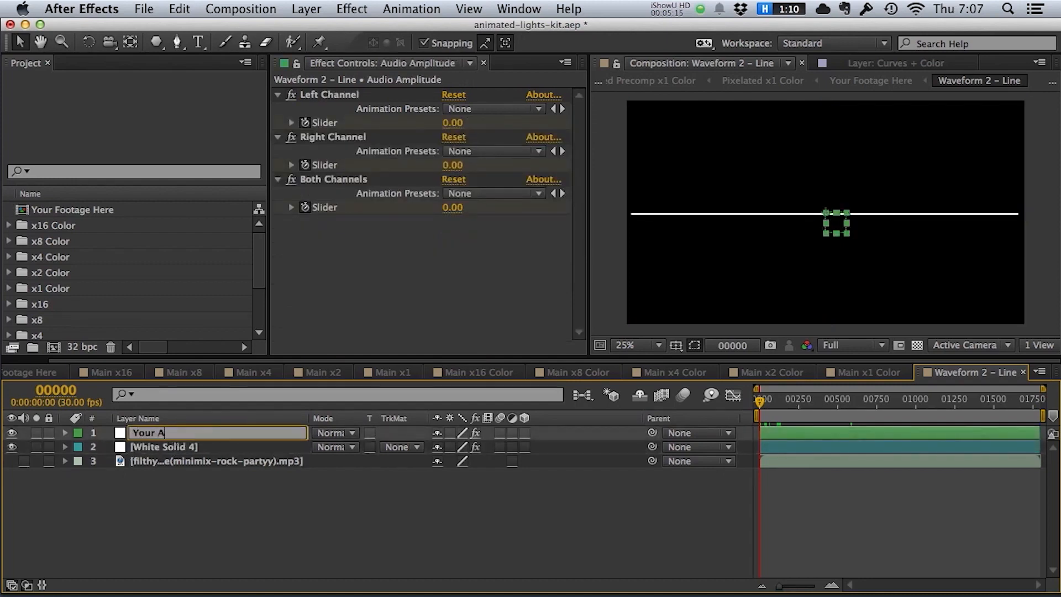
text(wesome Song)
Reveal White Solid 4's modified properties and examine which layer and channel its Wave Height expression references.
click(174, 446)
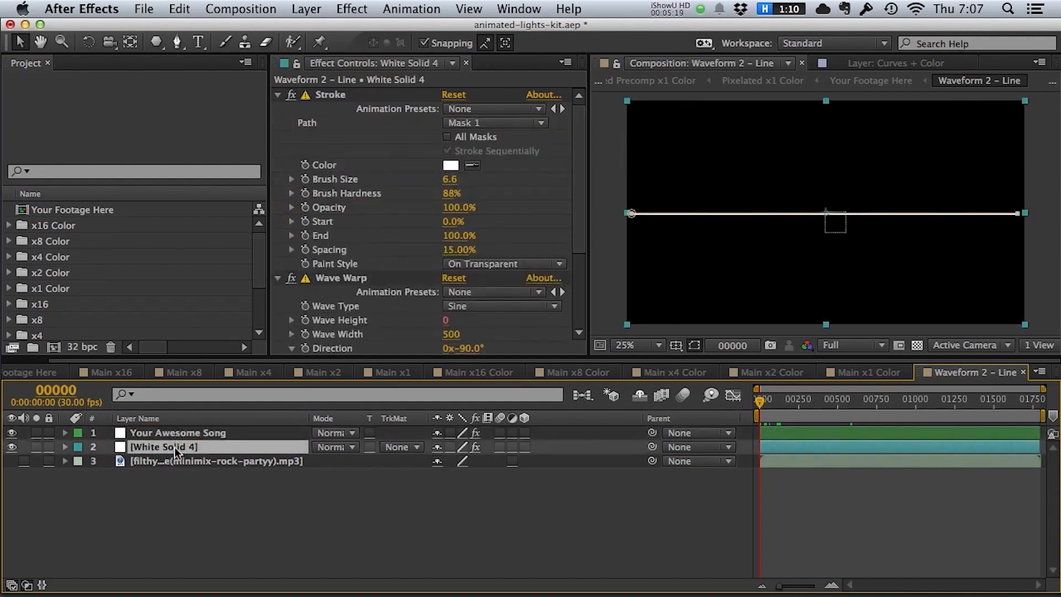
key(u)
key(u)
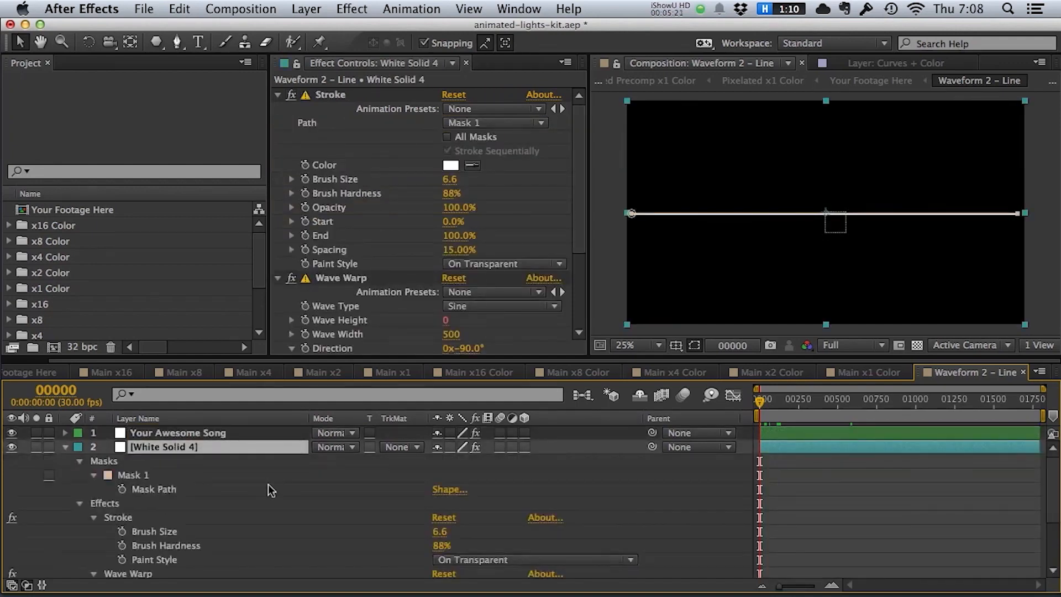
scroll(267, 484, down, 3)
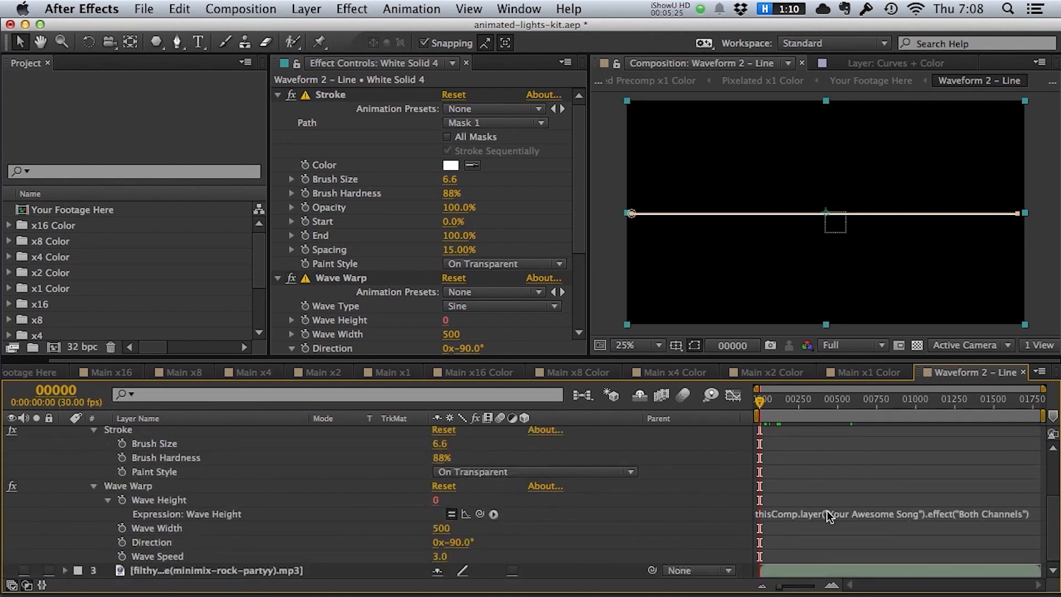
scroll(176, 442, up, 3)
click(177, 438)
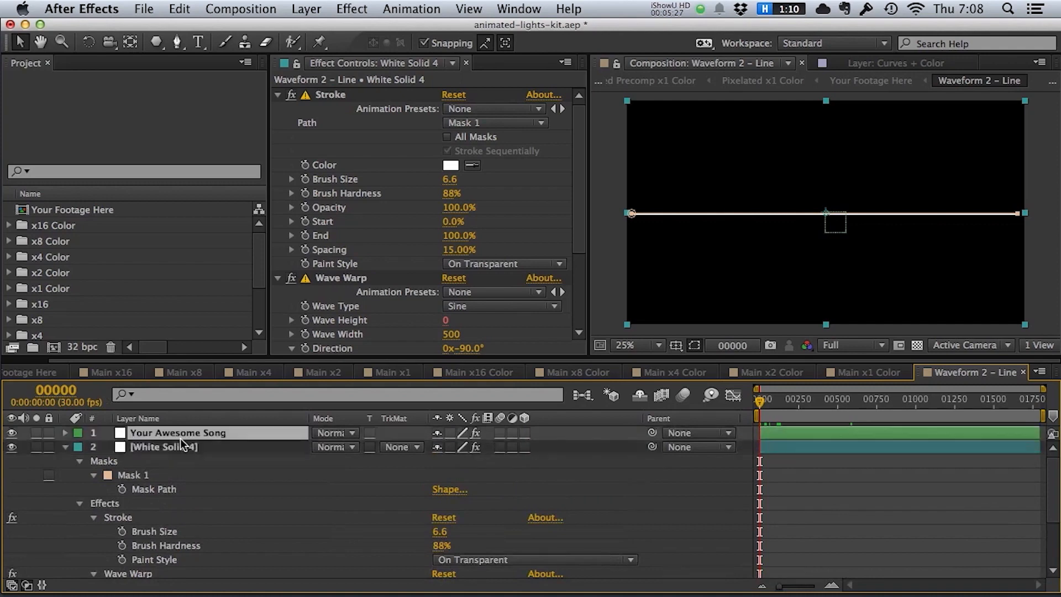
scroll(497, 522, down, 2)
scroll(695, 545, down, 1)
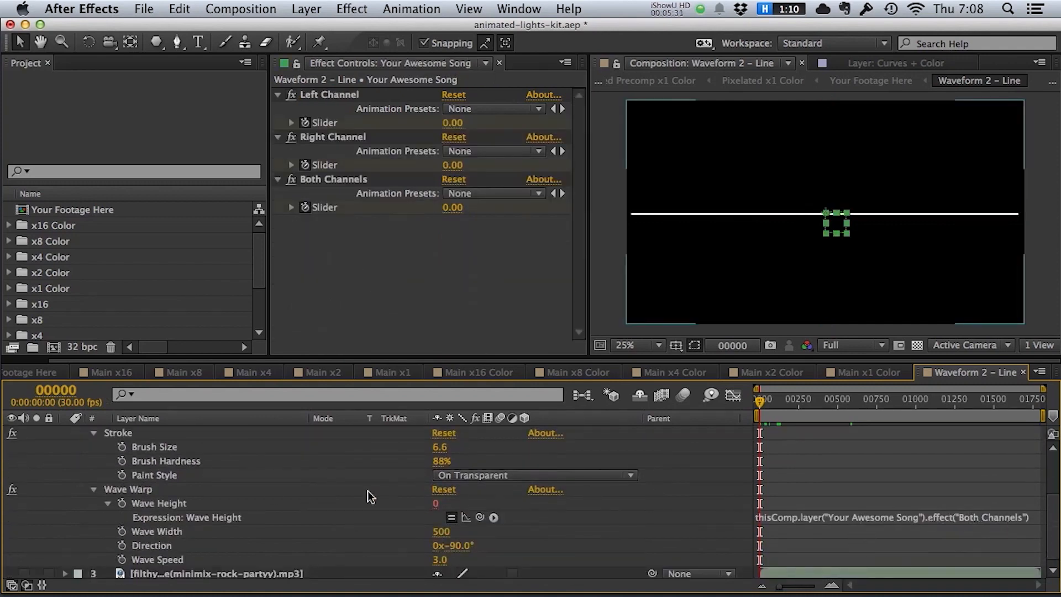
scroll(370, 494, up, 3)
scroll(192, 455, down, 3)
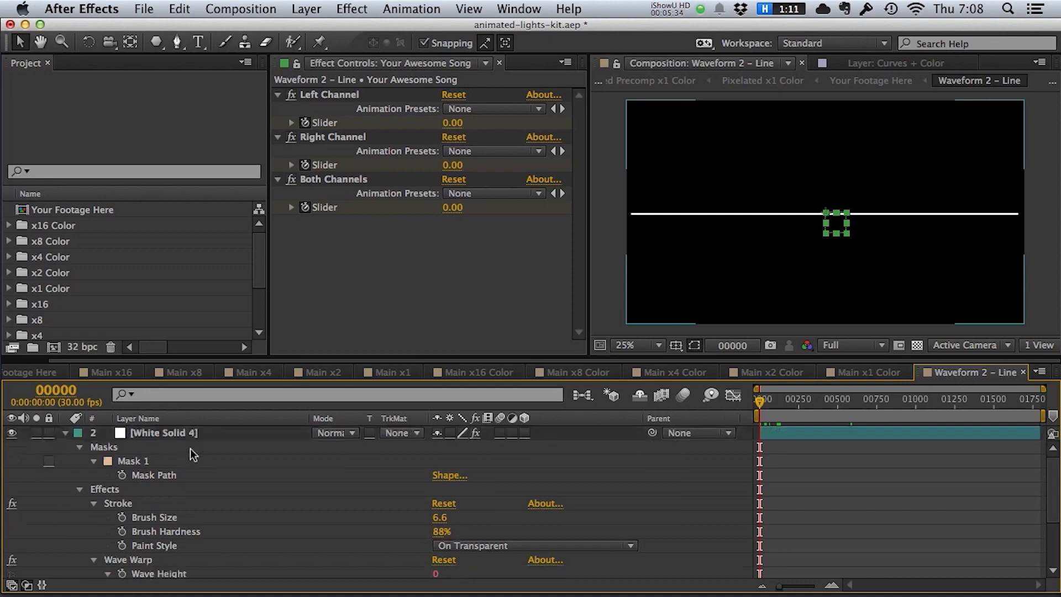
Convert the MP3 layer's audio to keyframes and select the newly generated amplitude layer.
click(176, 570)
click(413, 9)
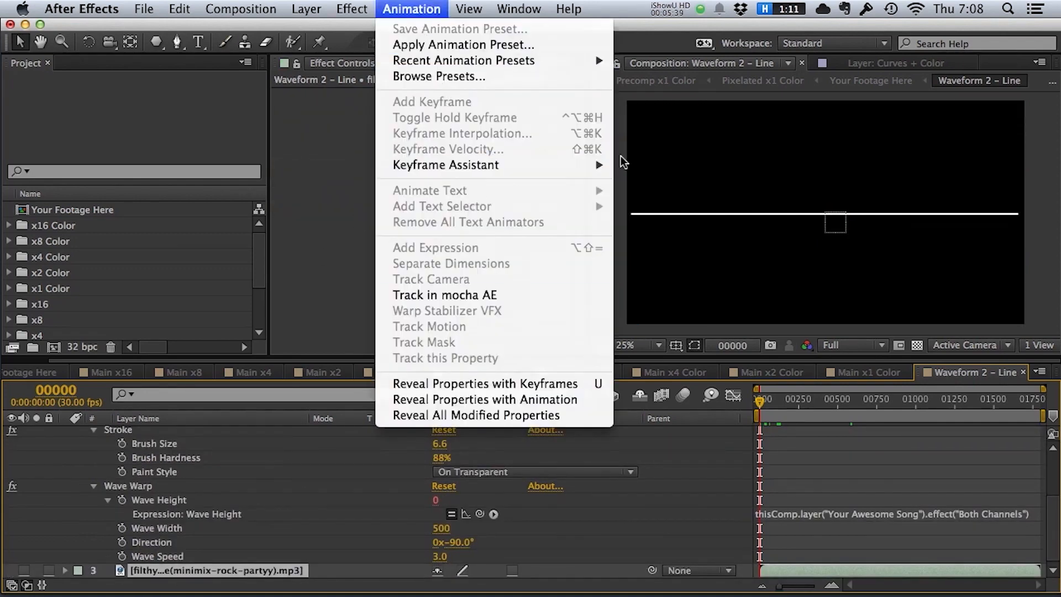
mouse_move(586, 165)
click(718, 163)
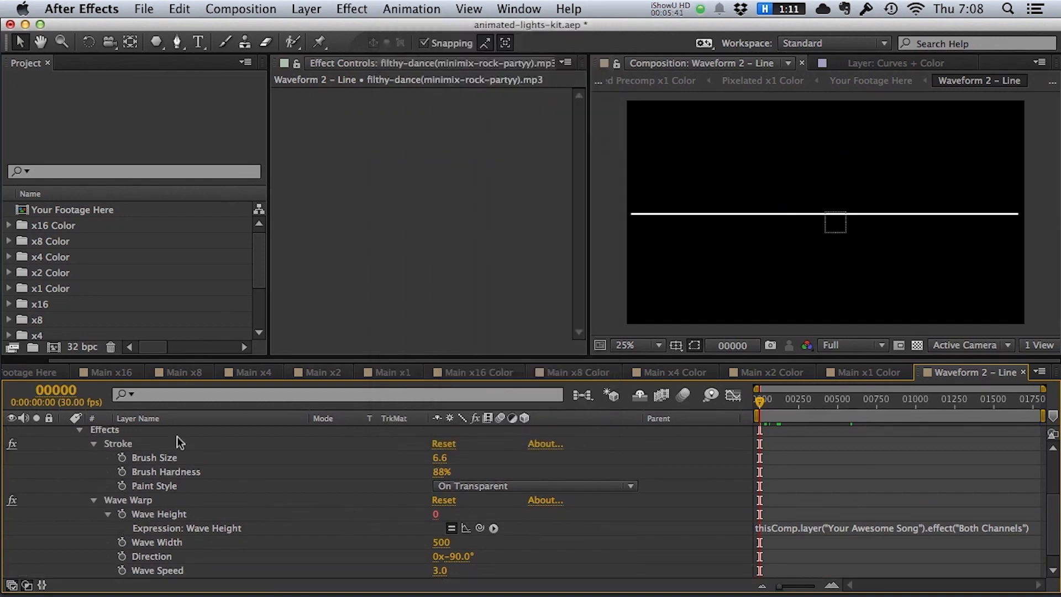
scroll(165, 465, up, 3)
click(172, 435)
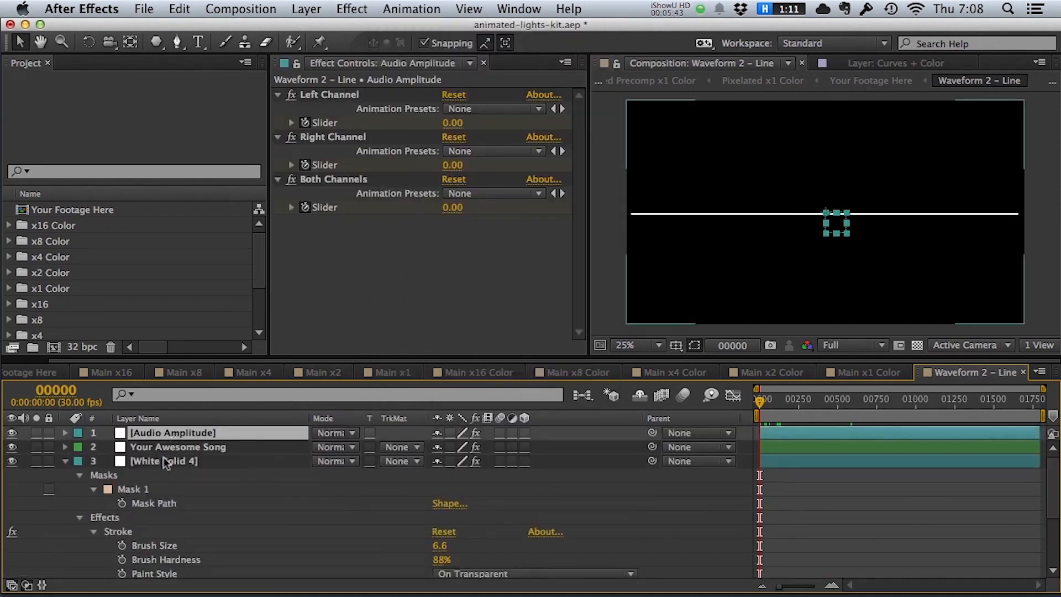
Examine the layer name in White Solid 4's Wave Height expression against the new Audio Amplitude layer, leaving the expression as is.
click(212, 460)
scroll(816, 558, down, 5)
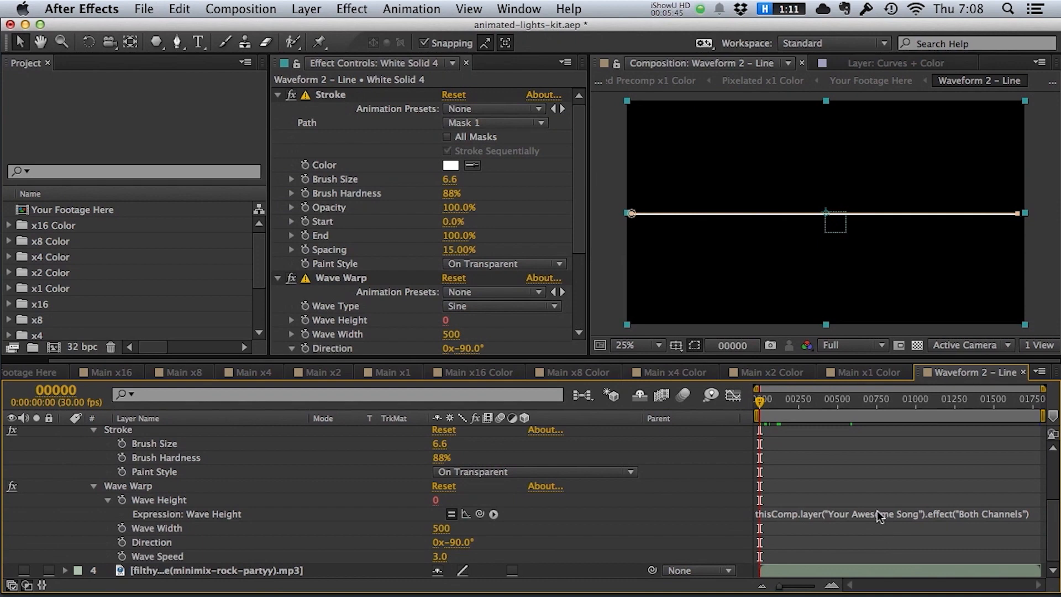
click(856, 514)
click(837, 512)
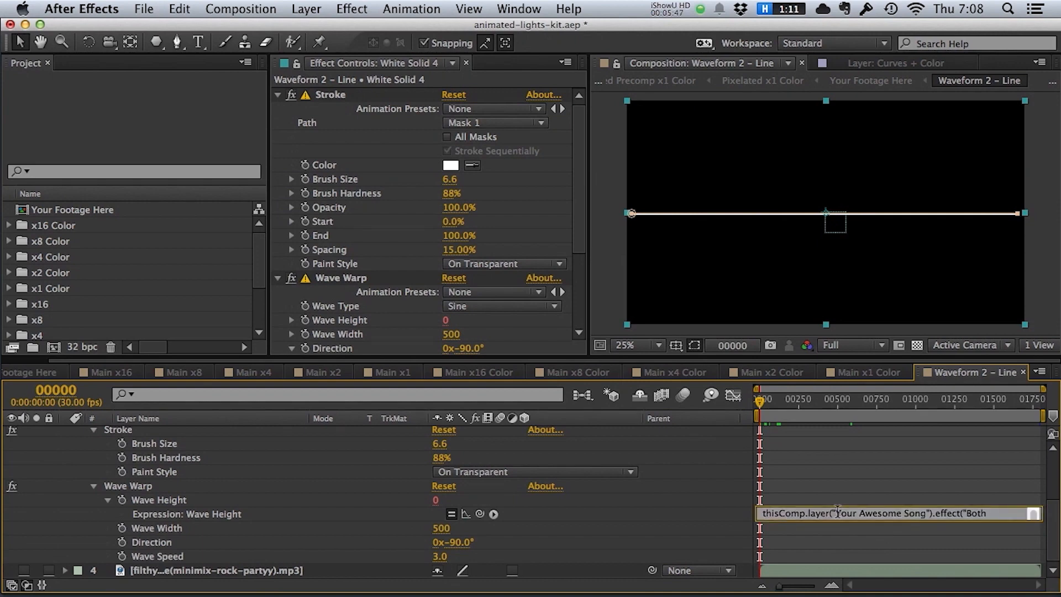
drag(836, 512, 927, 512)
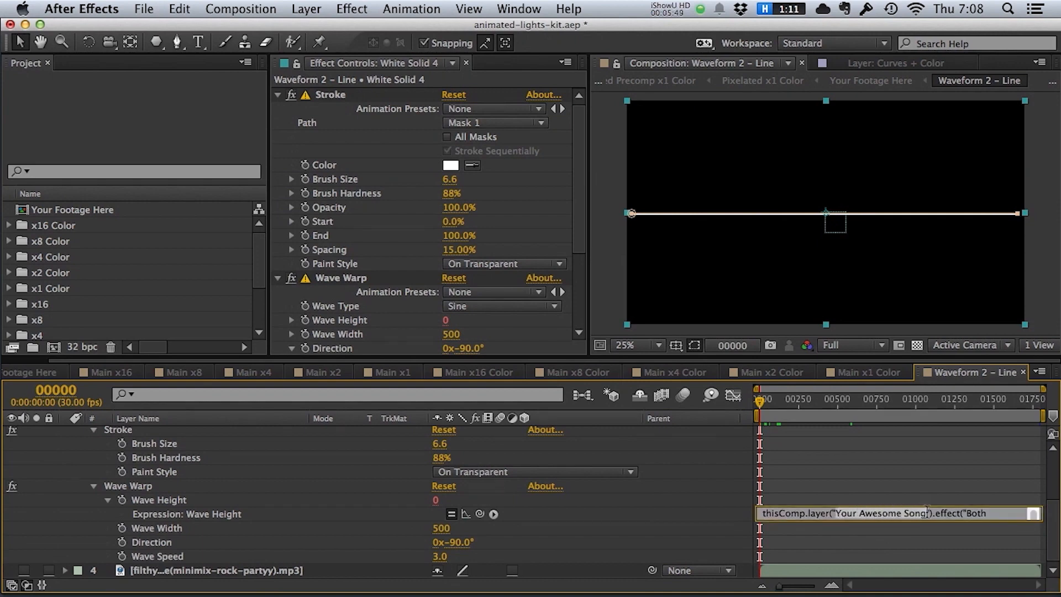
scroll(553, 481, up, 5)
click(193, 434)
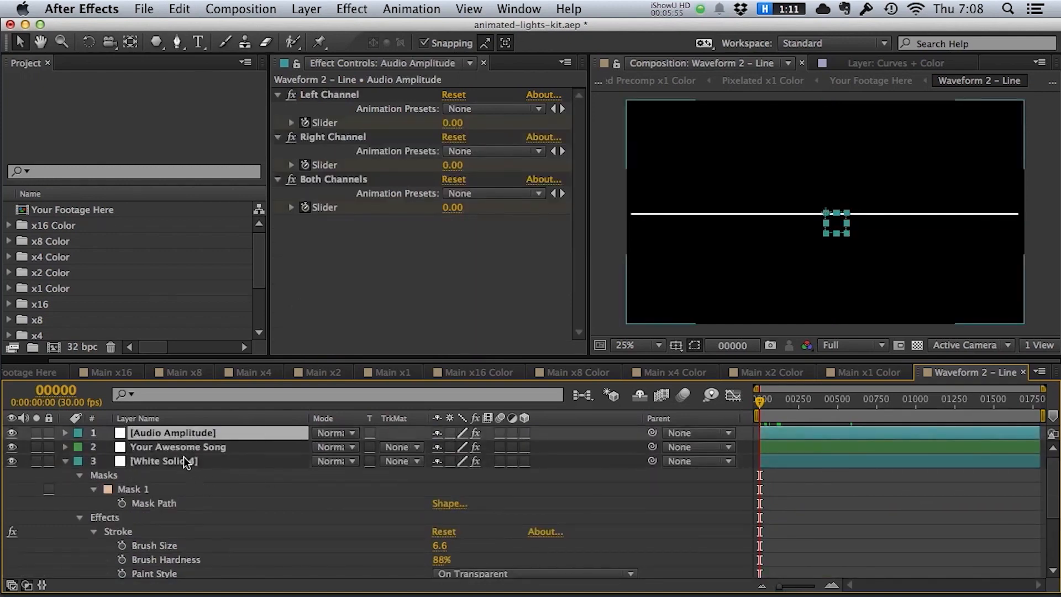
scroll(869, 544, down, 4)
scroll(878, 542, down, 1)
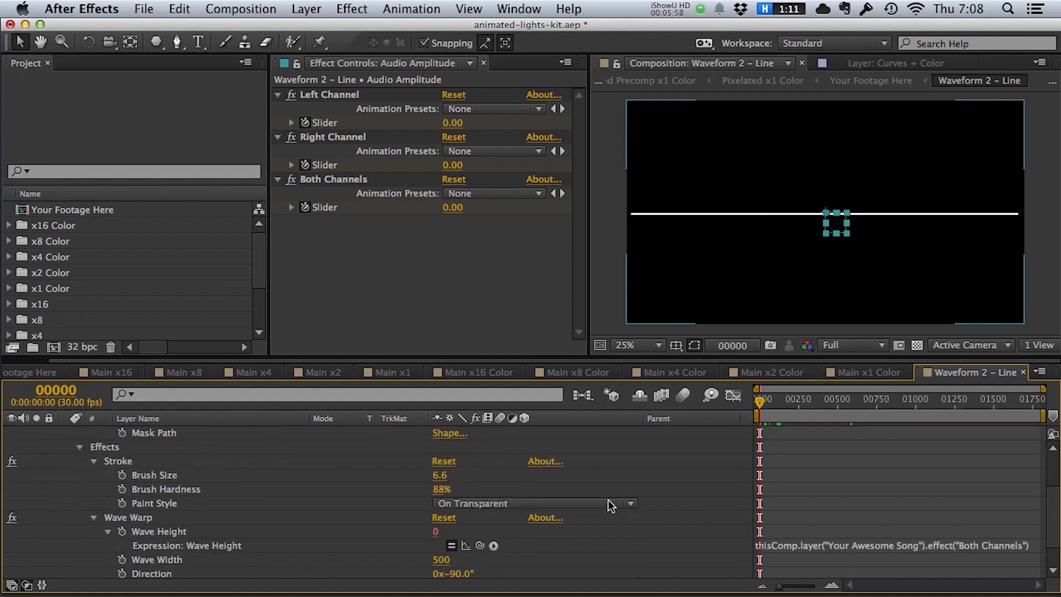
scroll(712, 536, up, 5)
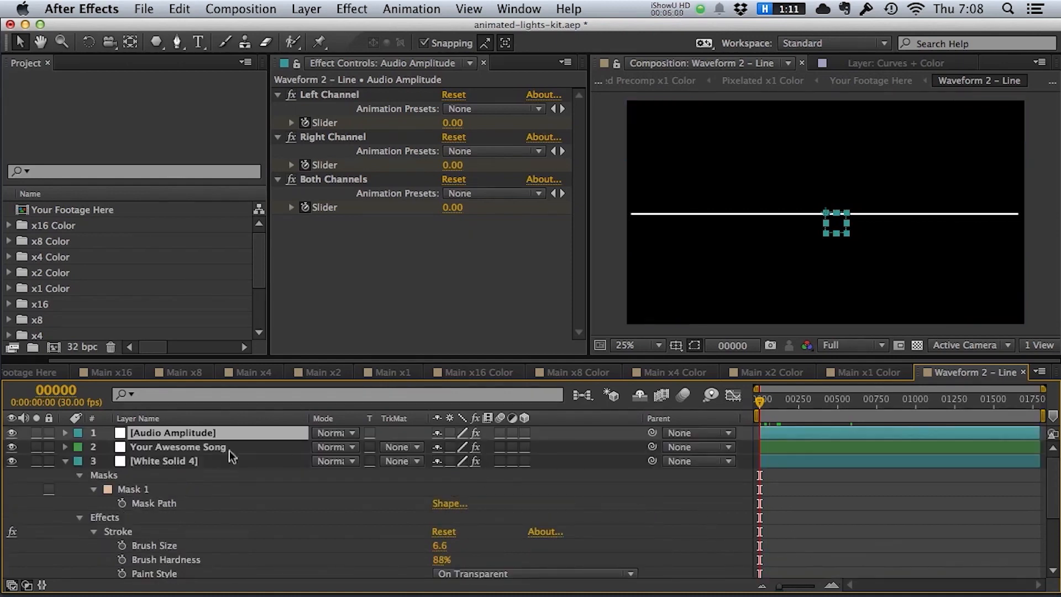
Open White Solid 4's Wave Height expression and examine the multiplier at its end, leaving it as is.
scroll(754, 539, down, 6)
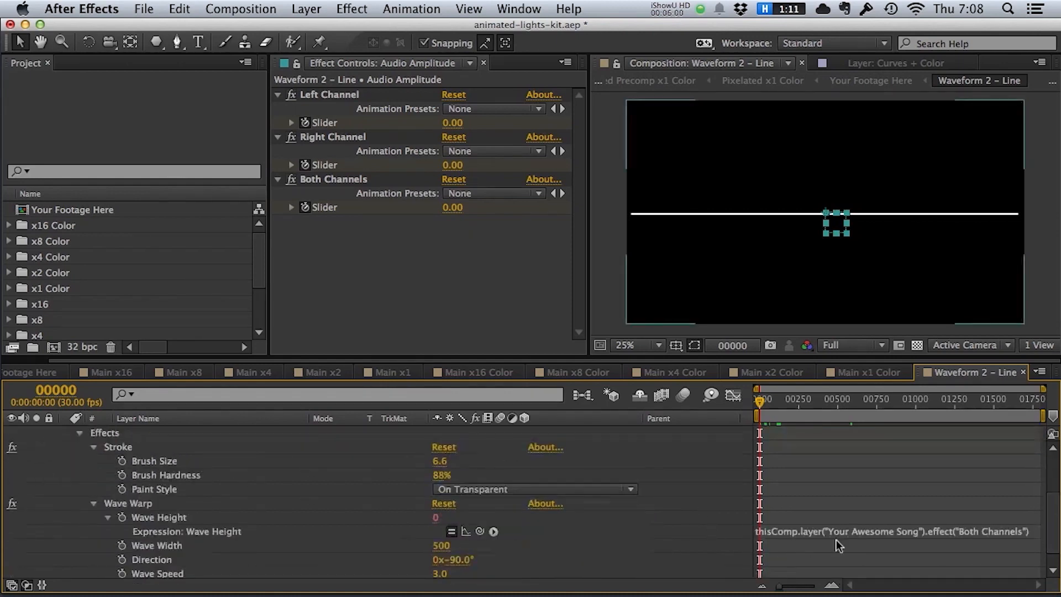
click(1009, 534)
click(1013, 535)
click(972, 556)
scroll(971, 557, down, 1)
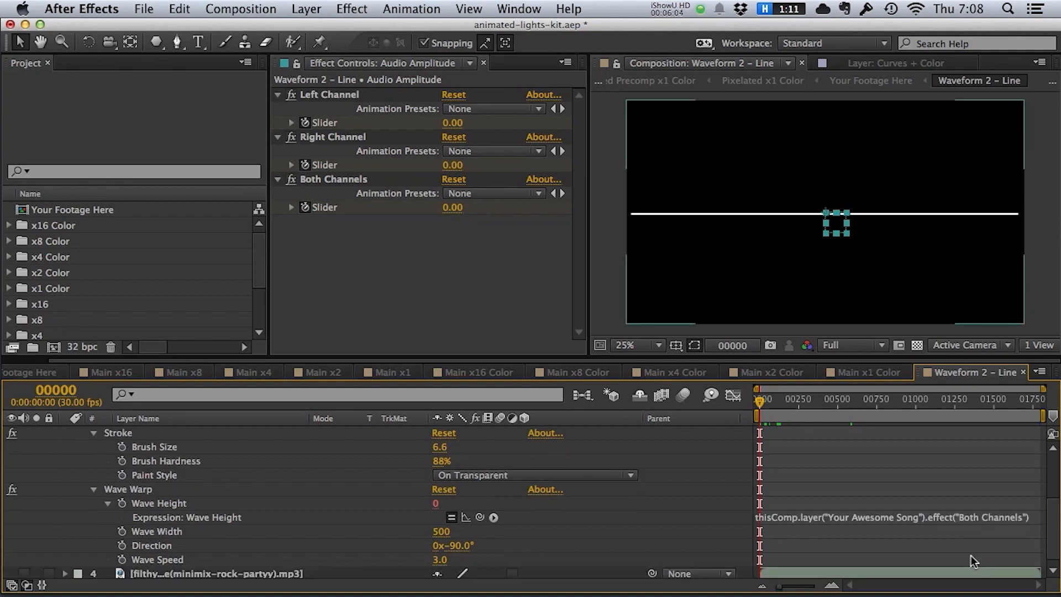
click(980, 511)
click(979, 516)
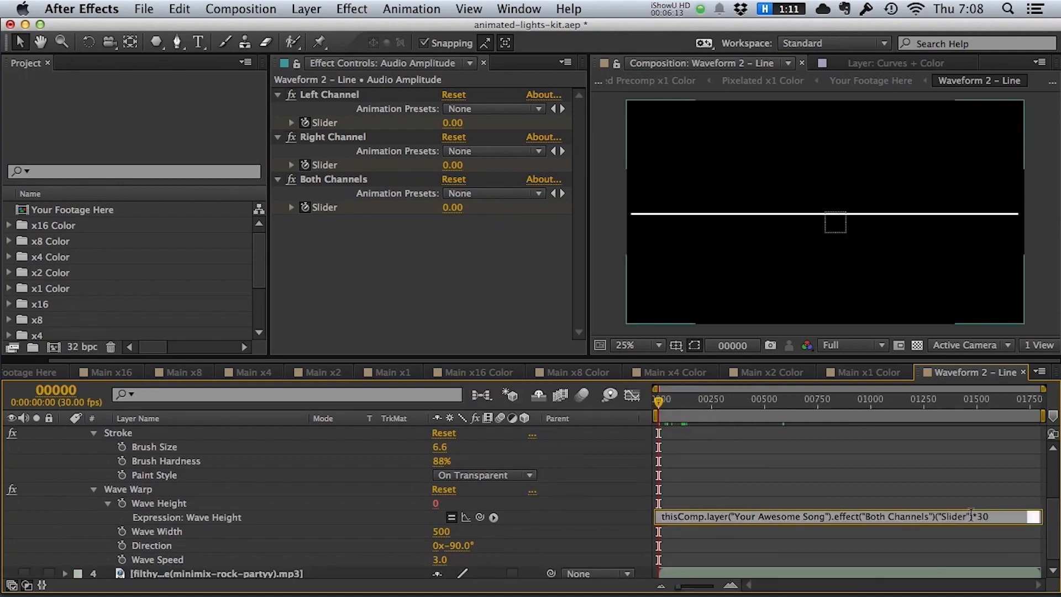
drag(971, 515, 990, 514)
click(989, 515)
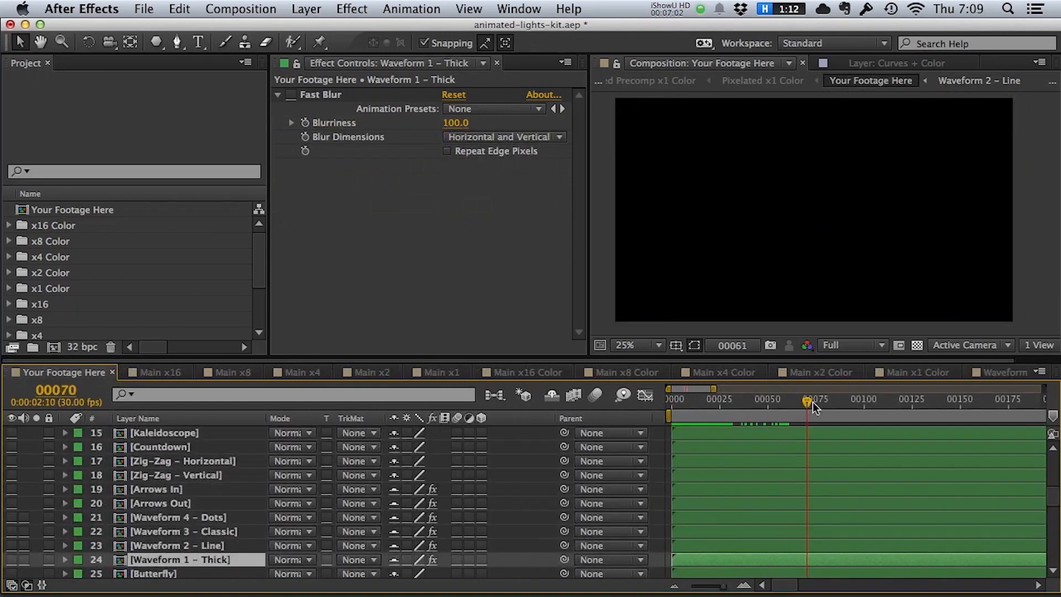
Make the Arrows Out layer visible in Your Footage Here and scrub from the first frame to frame 14.
drag(813, 403, 671, 403)
scroll(294, 542, down, 1)
click(160, 489)
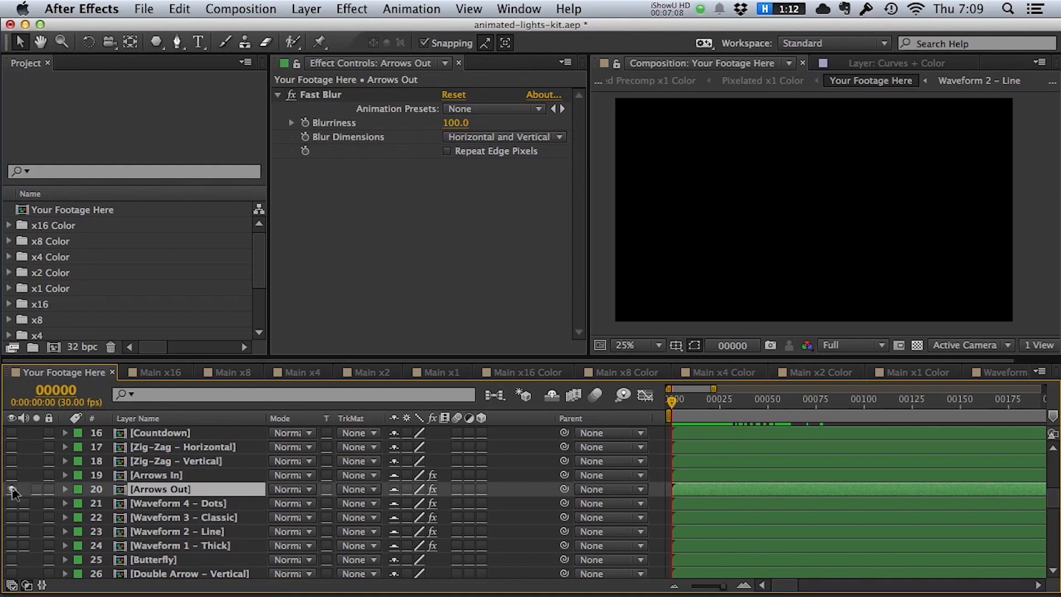
click(12, 489)
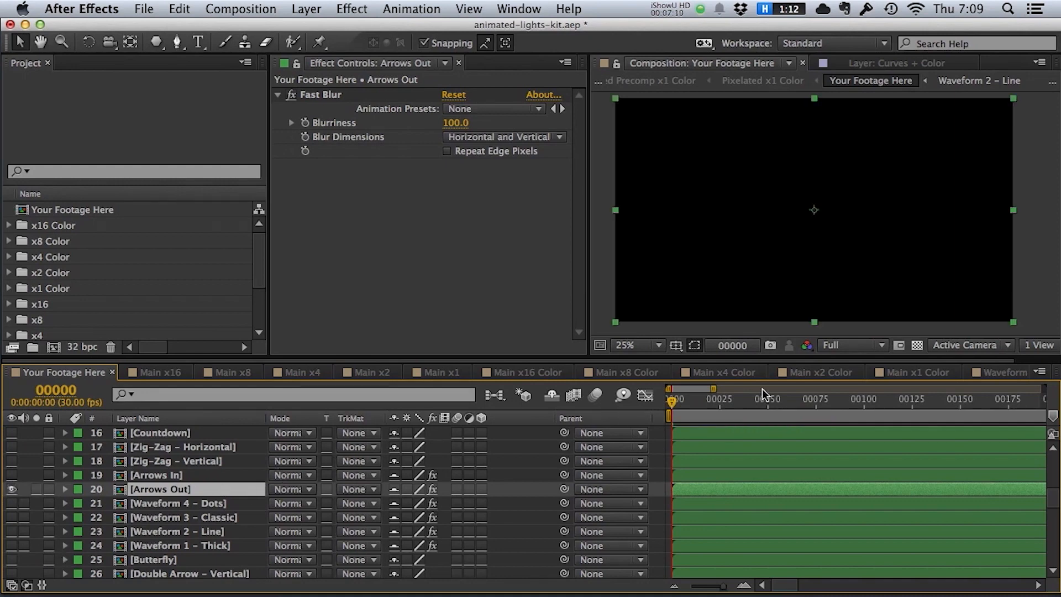
mouse_move(690, 397)
mouse_down()
mouse_move(711, 397)
mouse_move(699, 398)
mouse_up()
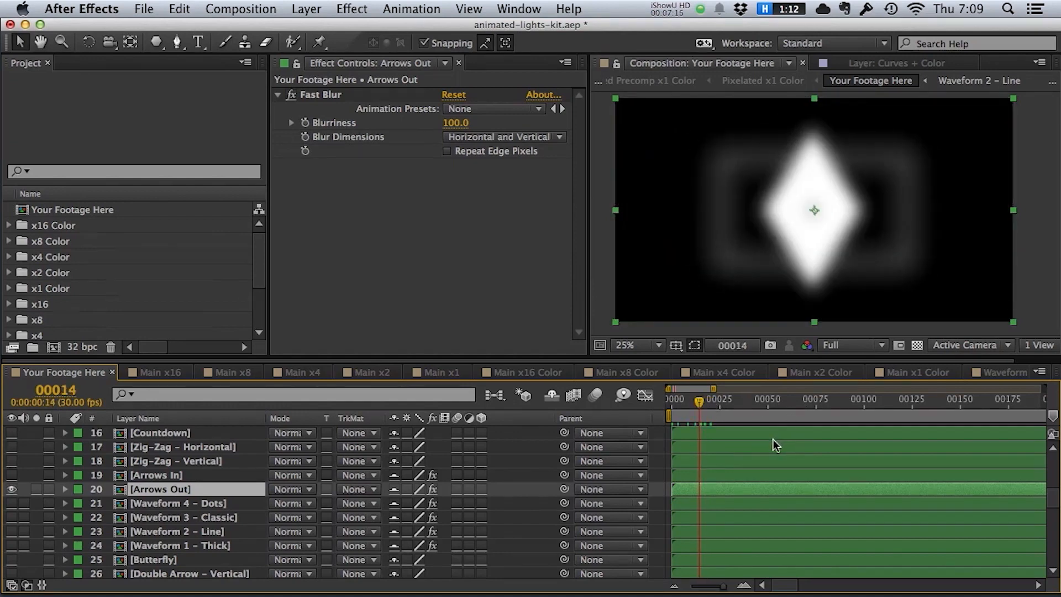
Open the Arrows Out precomp and reveal the keyframed properties of all its layers.
key(u)
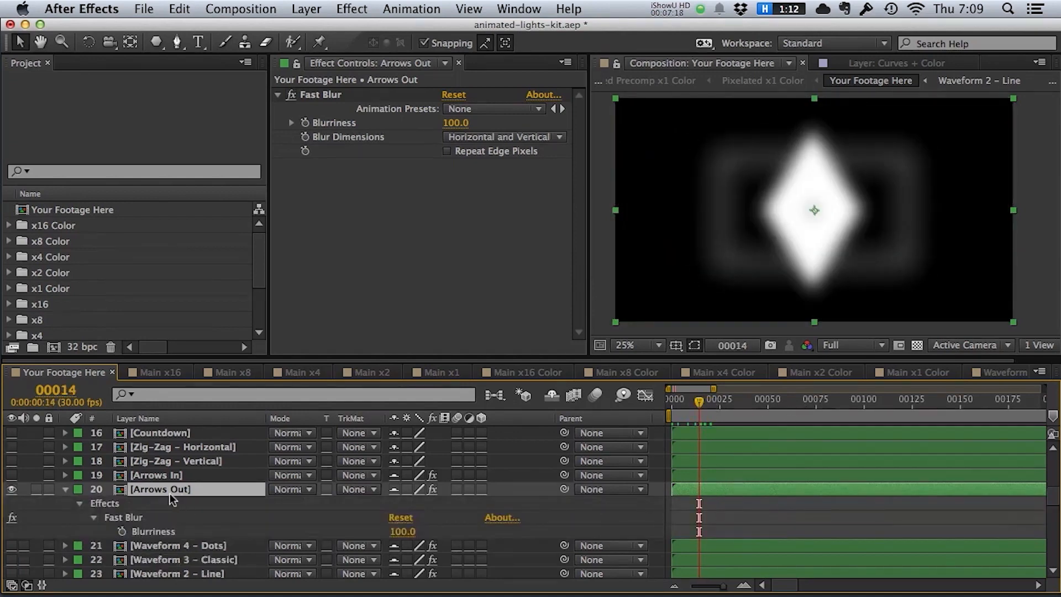
key(u)
double_click(250, 491)
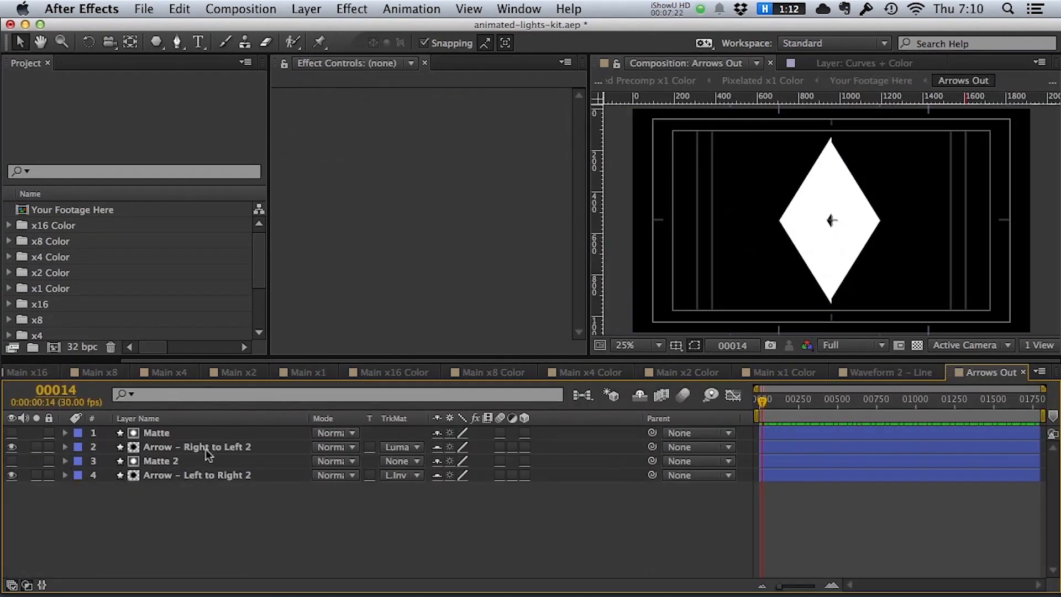
key(super+a)
key(u)
key(equal)
key(equal)
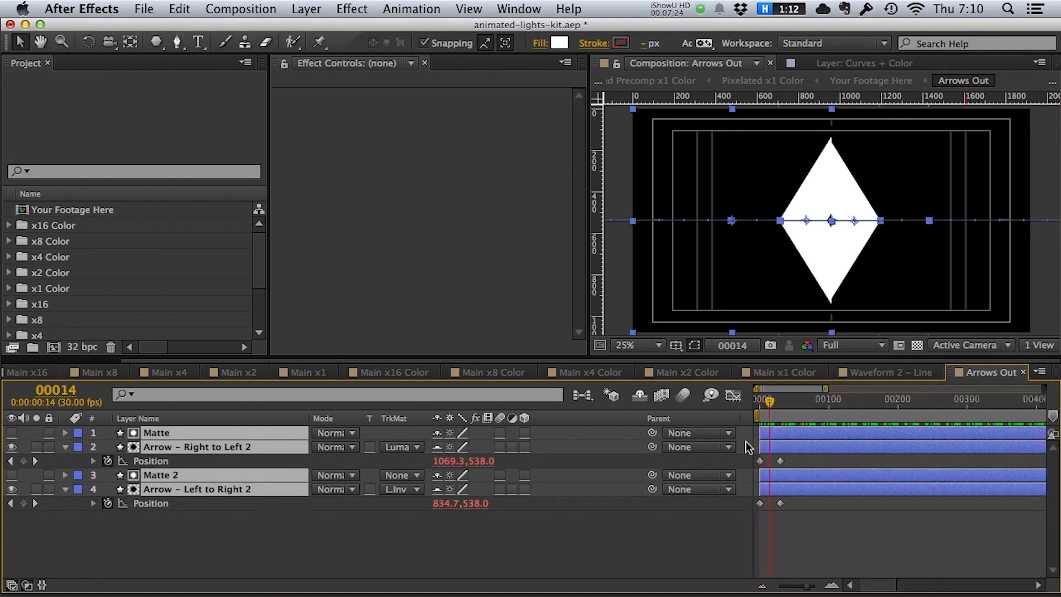
key(equal)
key(equal)
Examine how the arrows animate before and beyond their end Position keyframes, returning to frame 30.
click(827, 399)
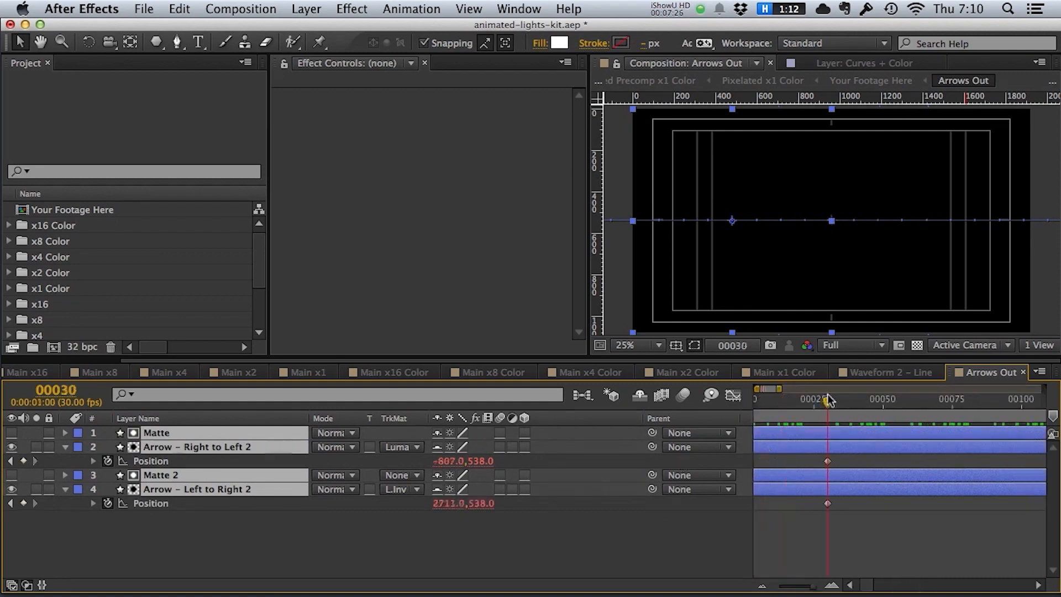
drag(827, 398, 890, 398)
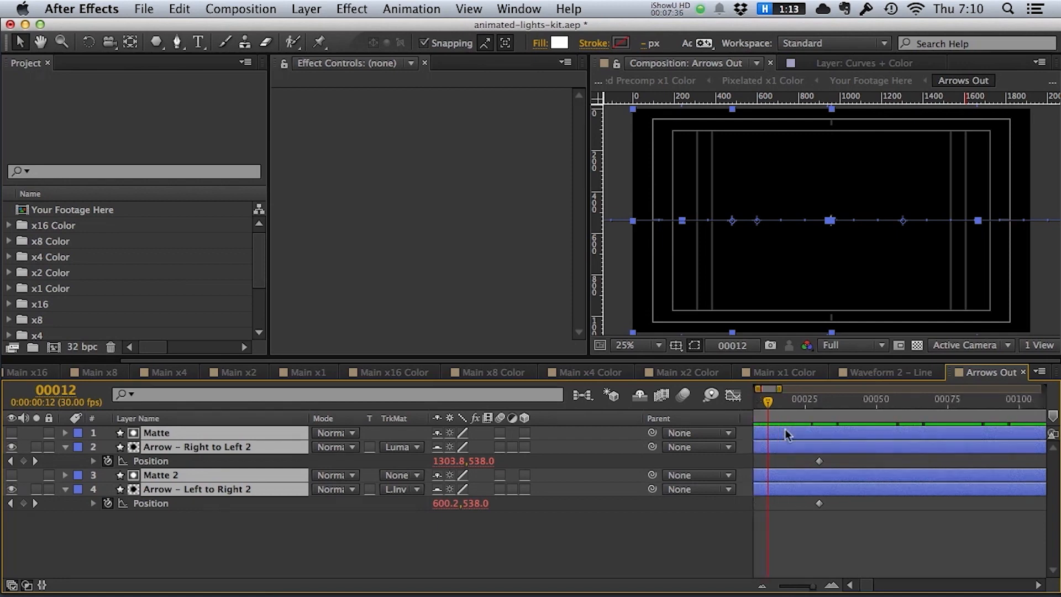
key(equal)
click(845, 403)
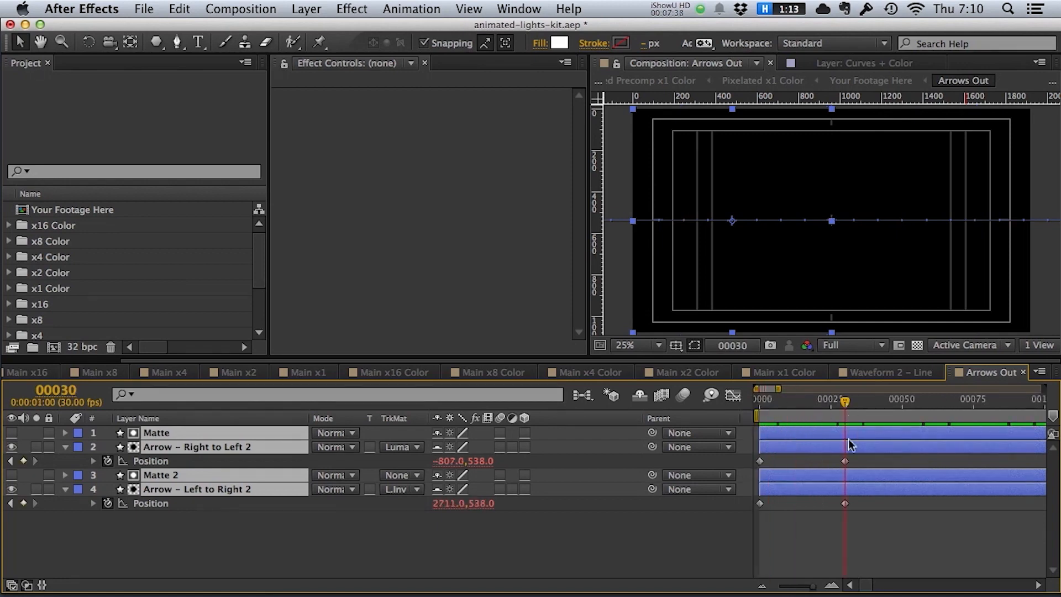
Move both arrow layers' end Position keyframes to about frame 54 and check the Arrows Out composition settings without changing them.
drag(863, 527, 914, 464)
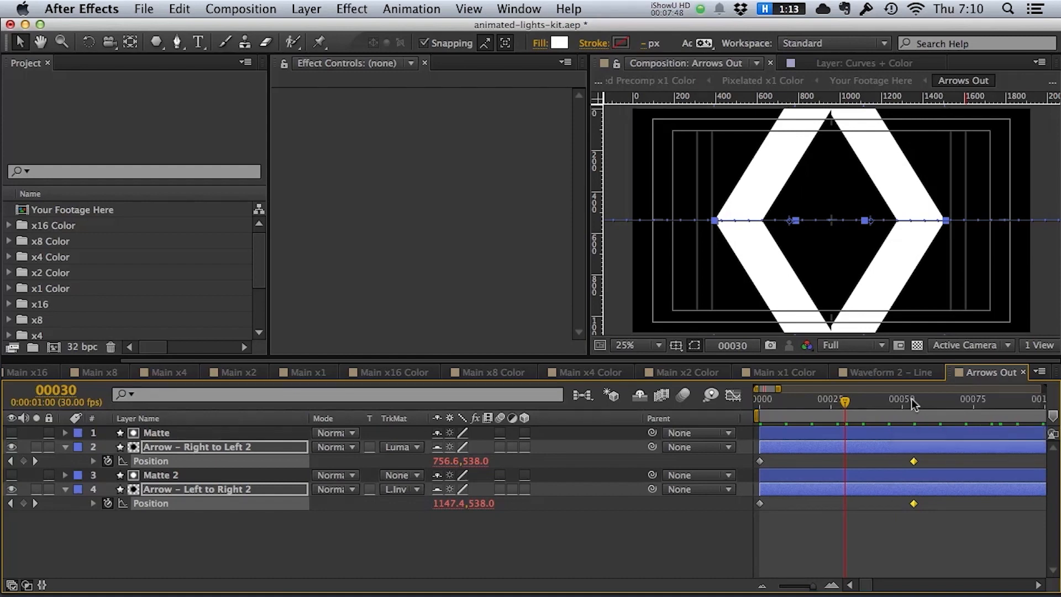
key(super+k)
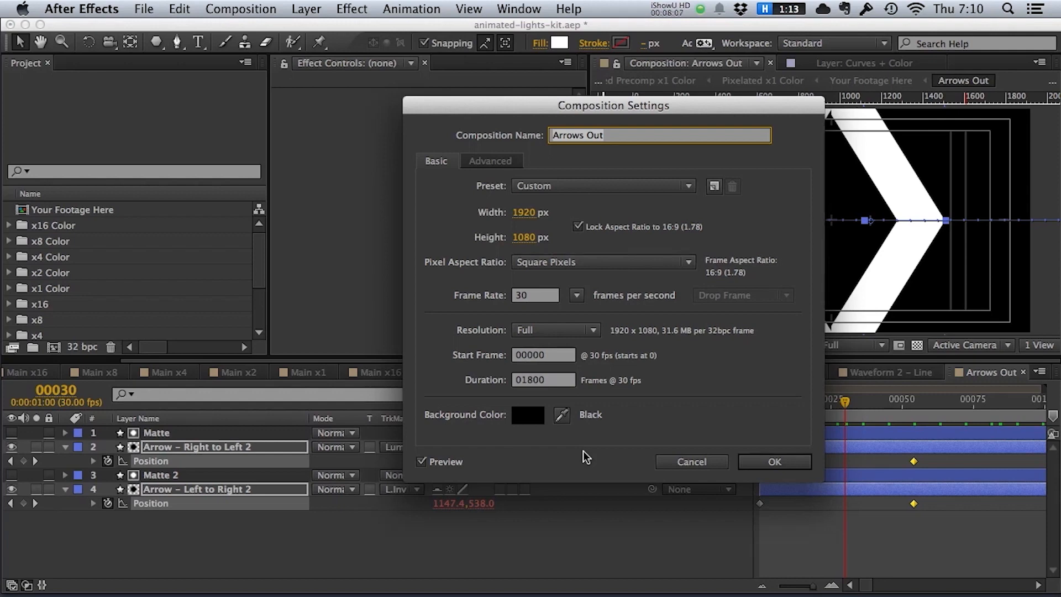
click(687, 462)
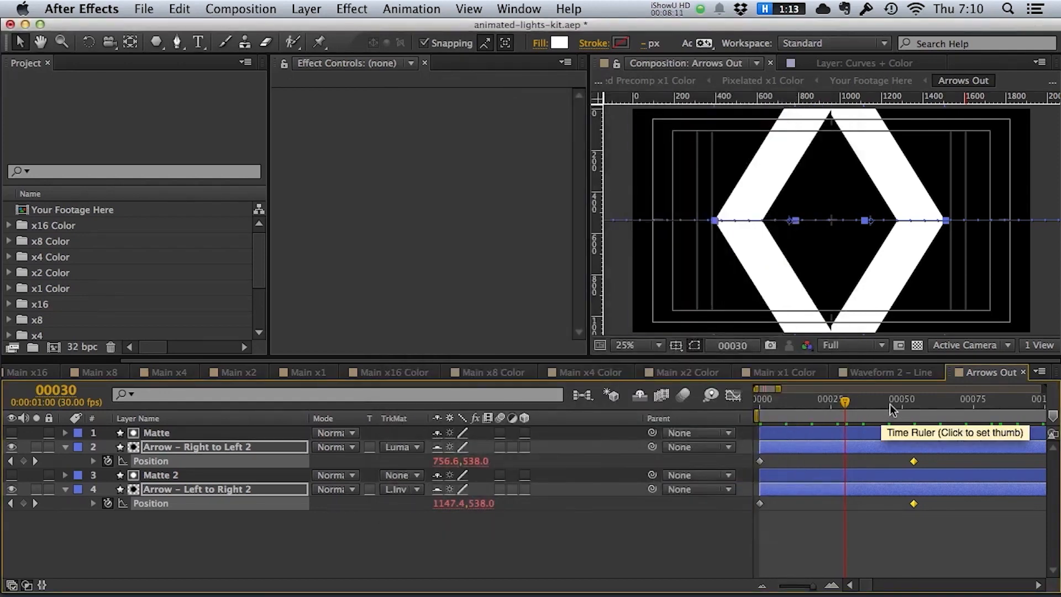
Move both arrow layers' end Position keyframes to frame 15 and preview the faster loop from the start.
click(847, 400)
drag(847, 400, 803, 401)
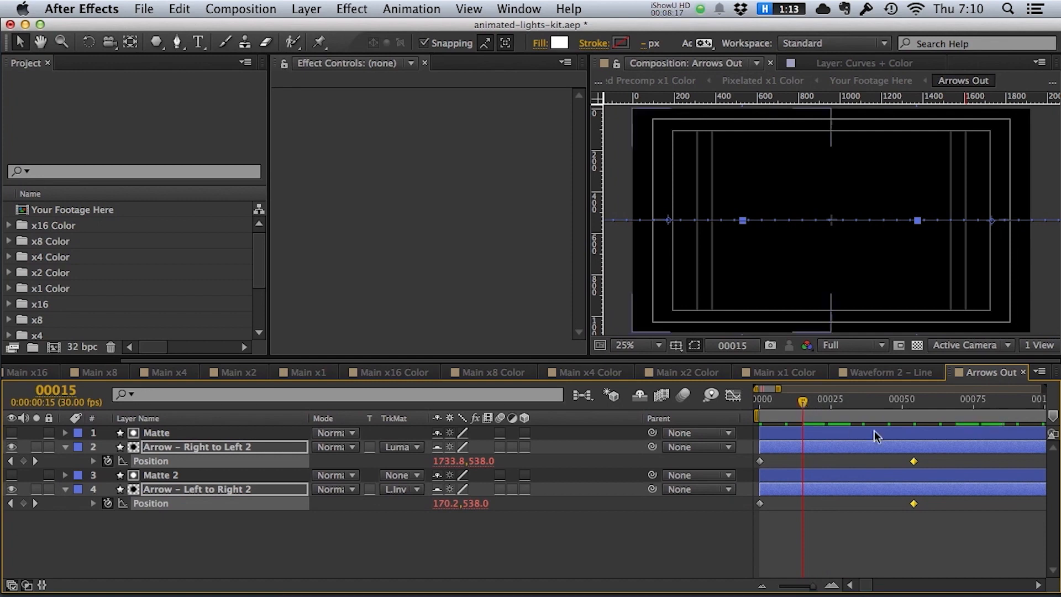
drag(913, 461, 801, 469)
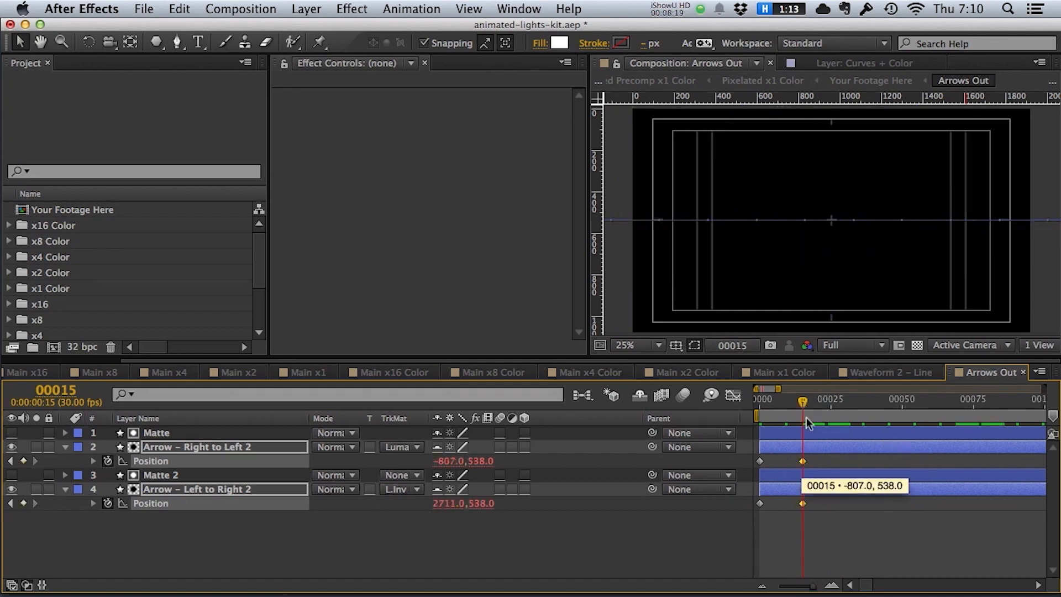
drag(802, 400, 658, 409)
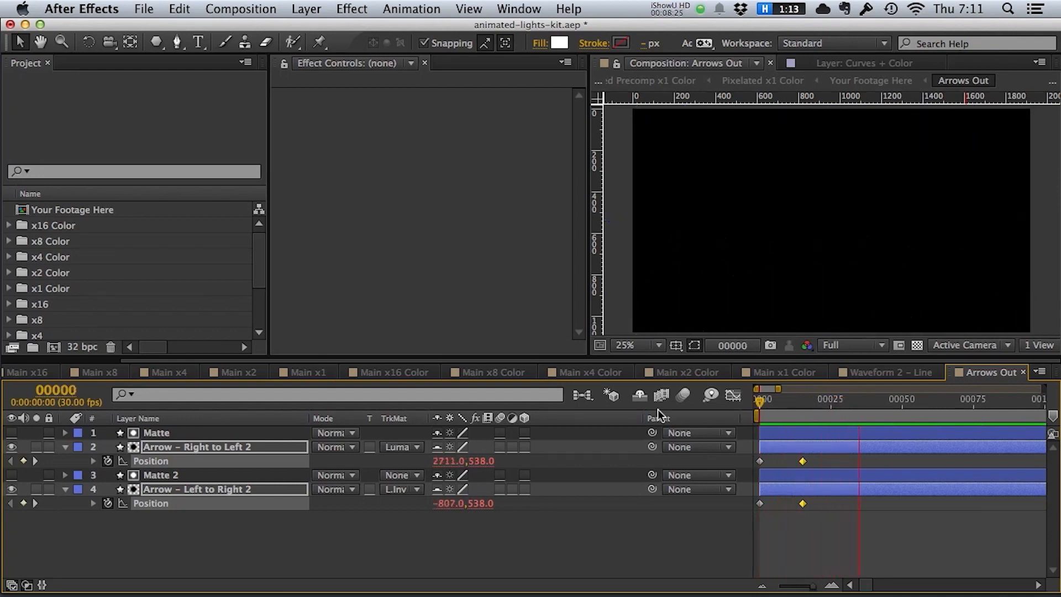
key(space)
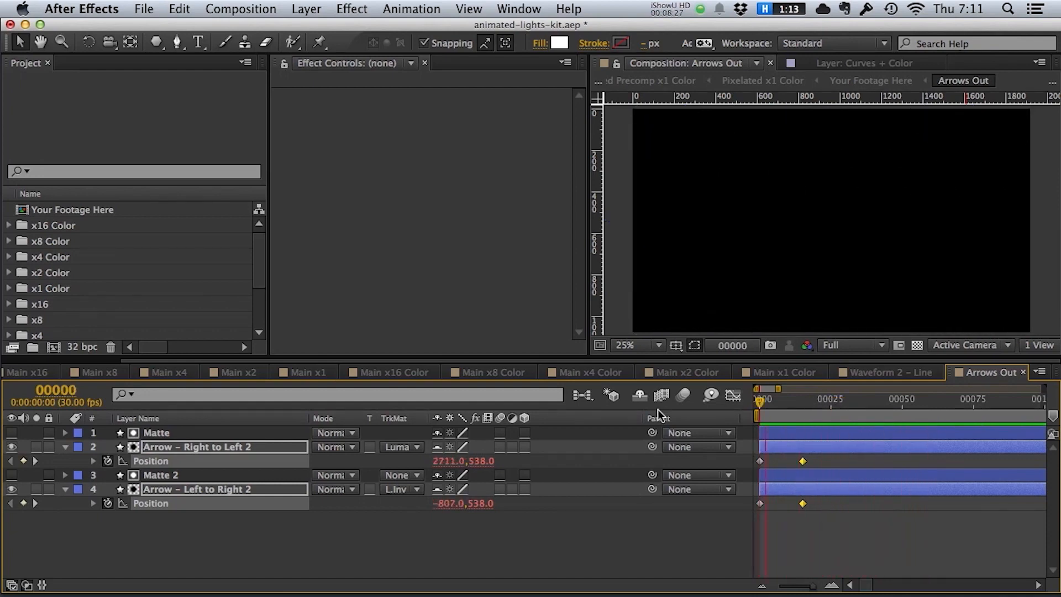
key(space)
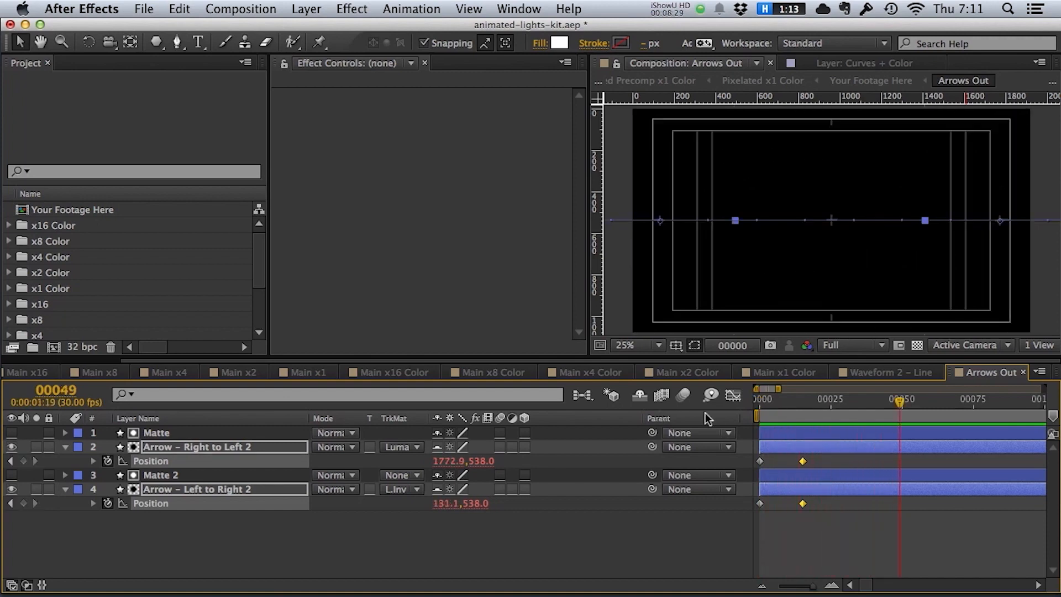
Move both arrow layers' end Position keyframes to about frame 60 and preview the slower loop from the start.
click(900, 403)
drag(900, 406, 932, 408)
drag(804, 462, 932, 470)
drag(930, 402, 606, 409)
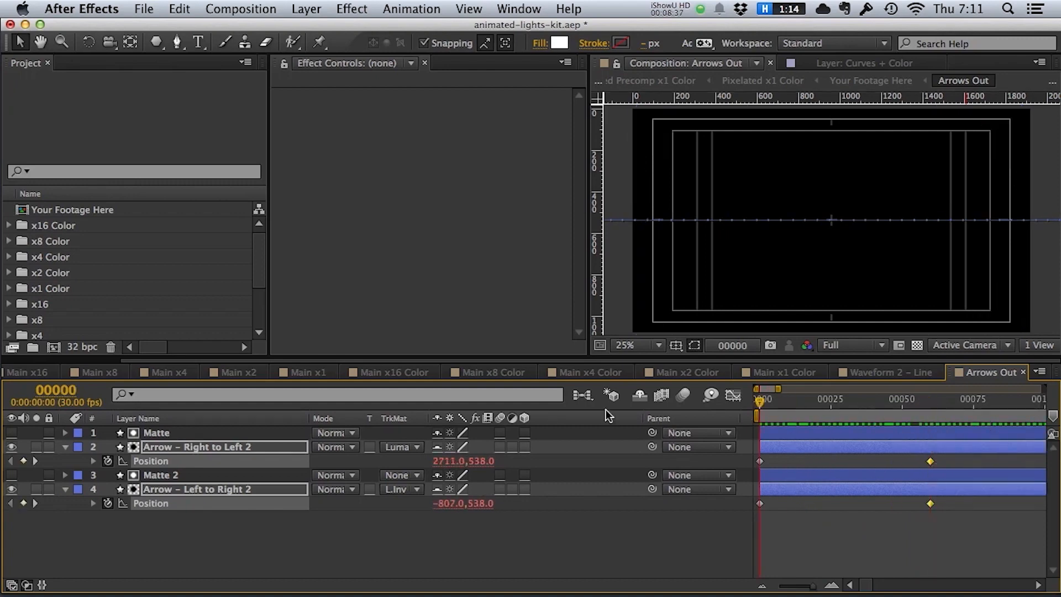
key(space)
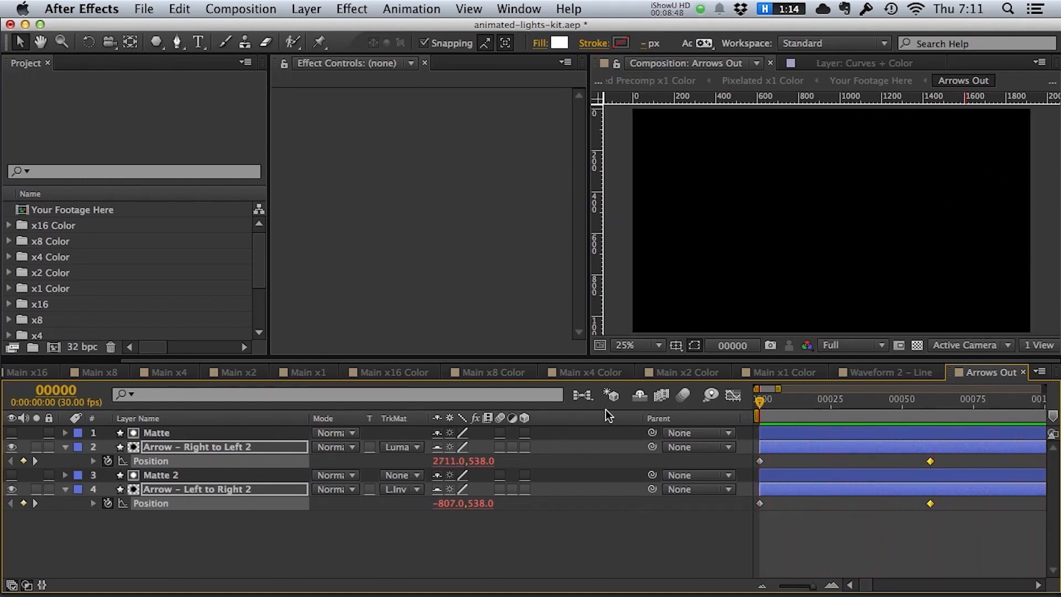
key(space)
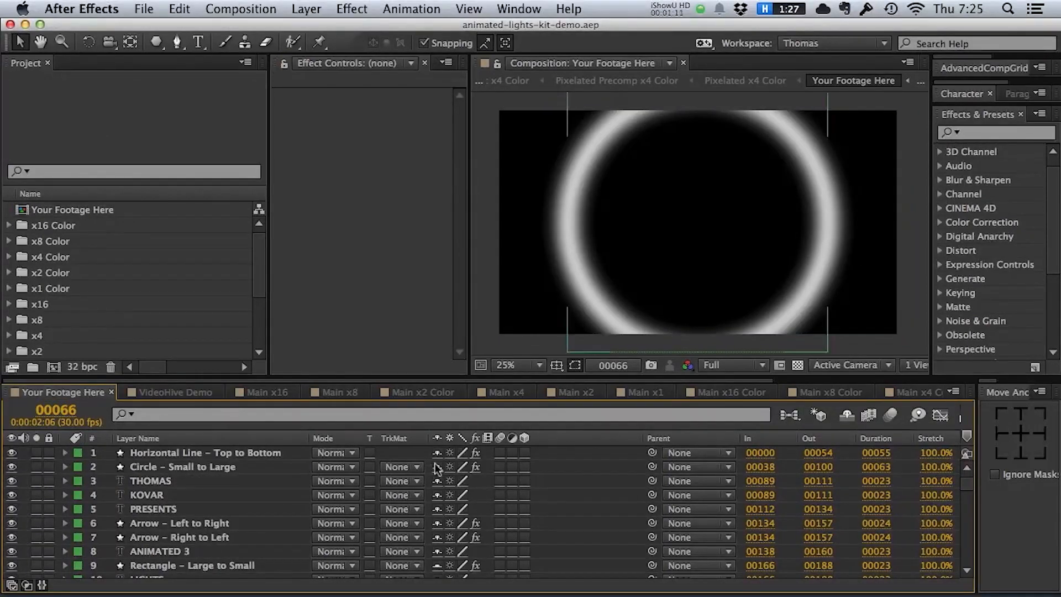
Select the Horizontal Line – Top to Bottom layer and display the title/action safe guides over the composition.
click(217, 453)
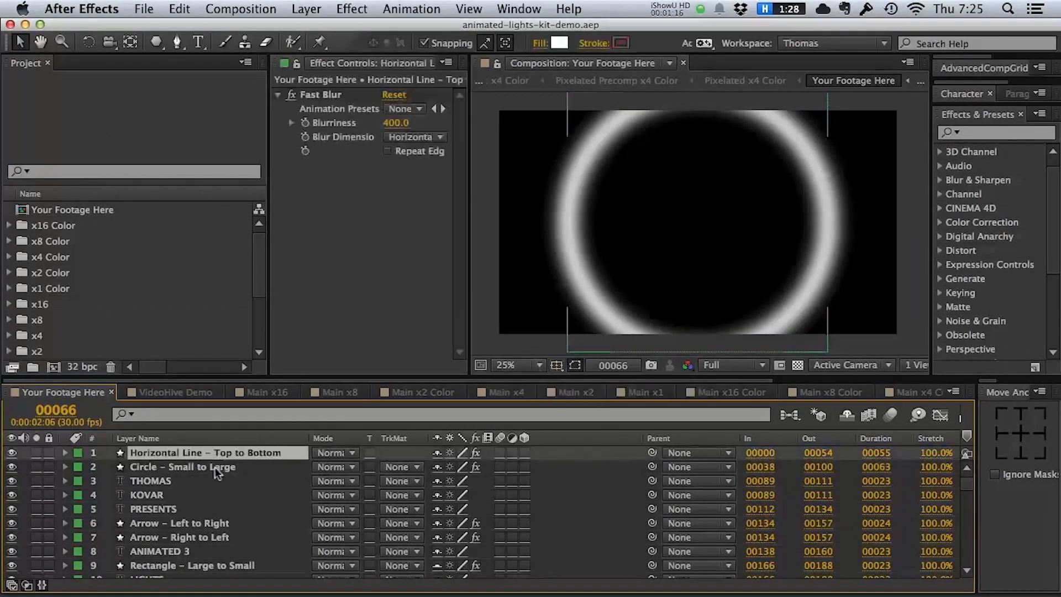
click(557, 366)
click(563, 376)
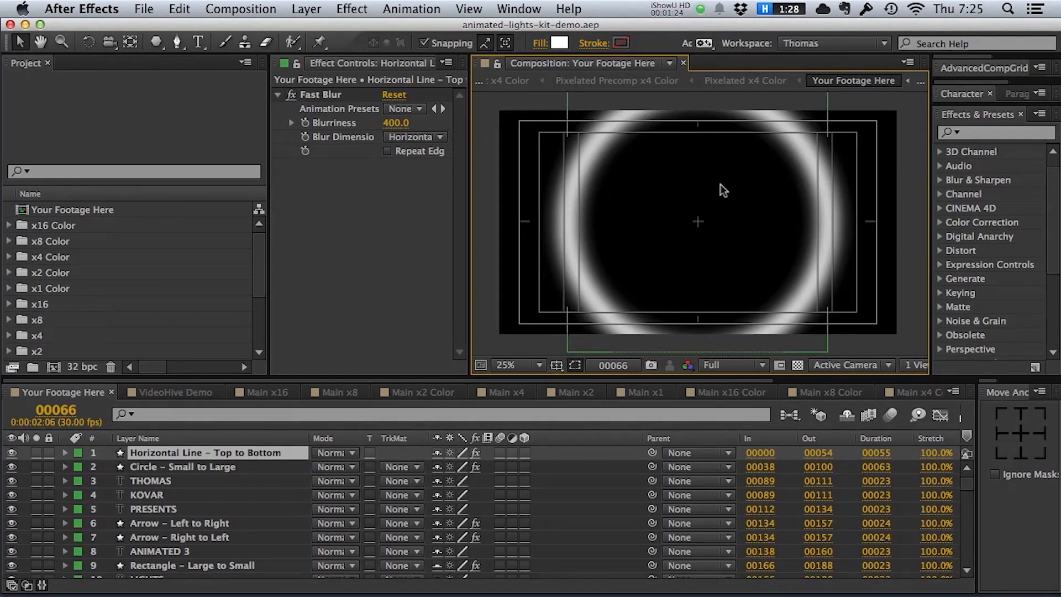
Open the recent project animated-lights-kit.aep.
click(143, 9)
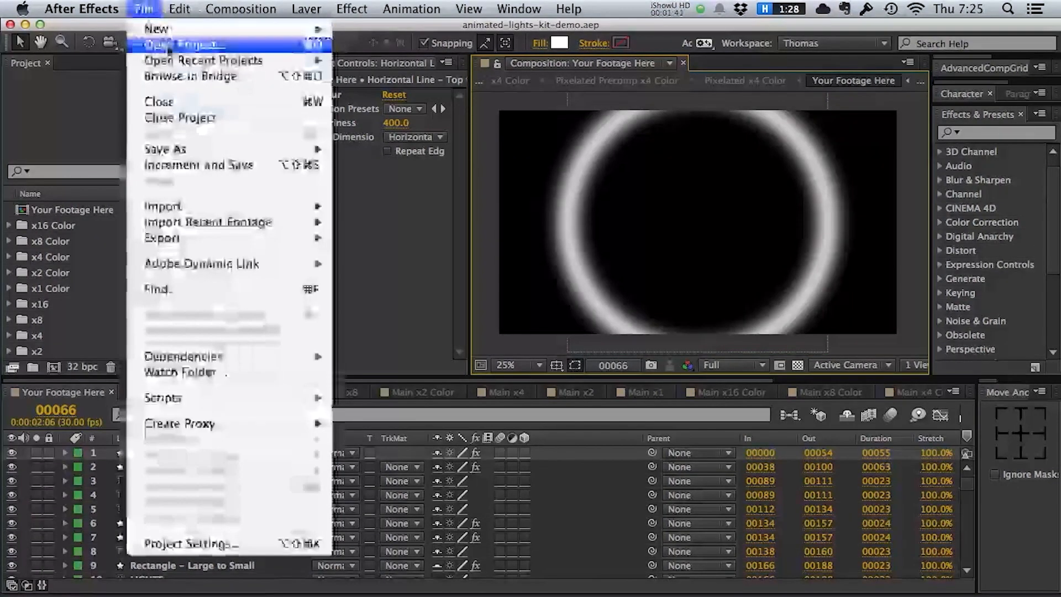
mouse_move(232, 60)
click(430, 76)
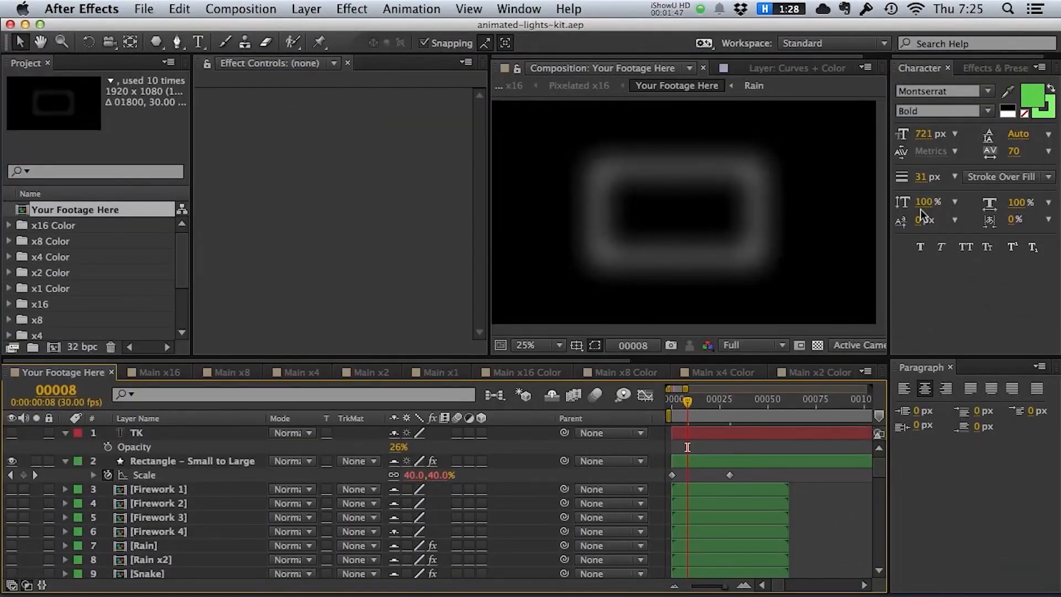
Hide the Rectangle – Small to Large layer, then show and select the TK text layer.
click(157, 437)
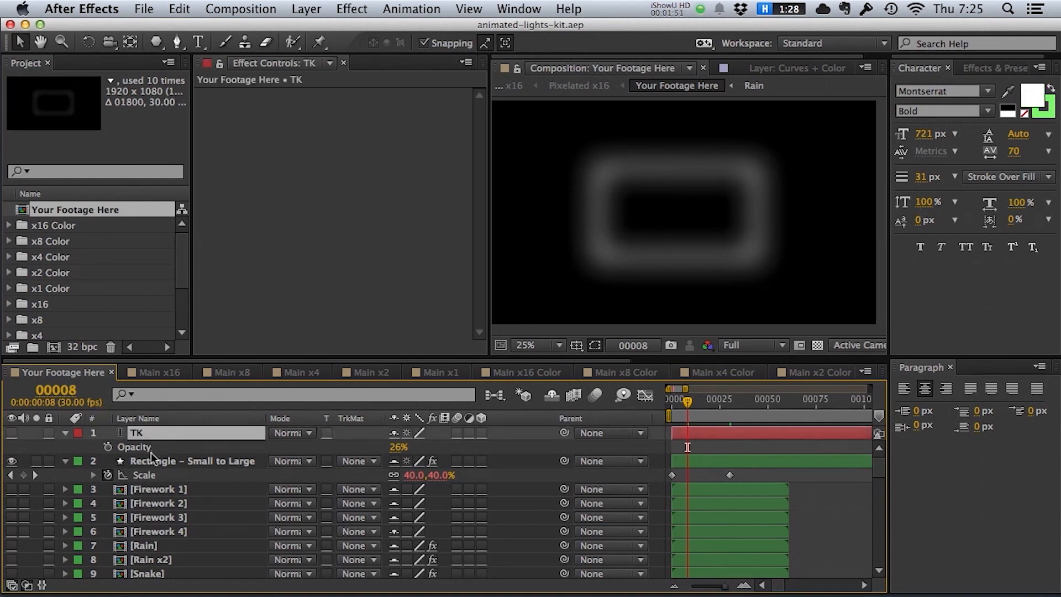
click(123, 462)
click(12, 461)
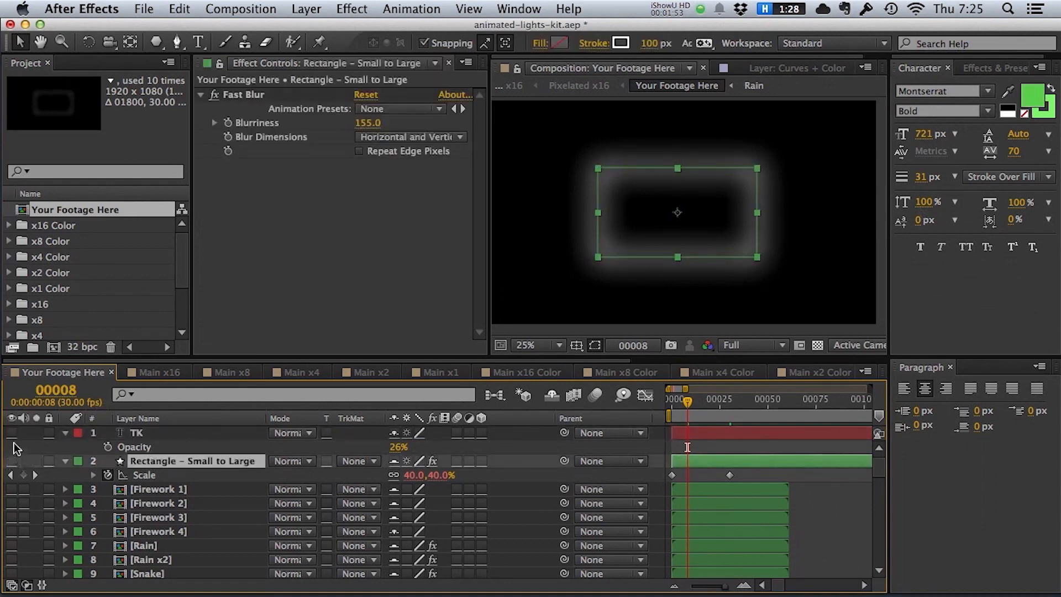
click(12, 433)
click(144, 433)
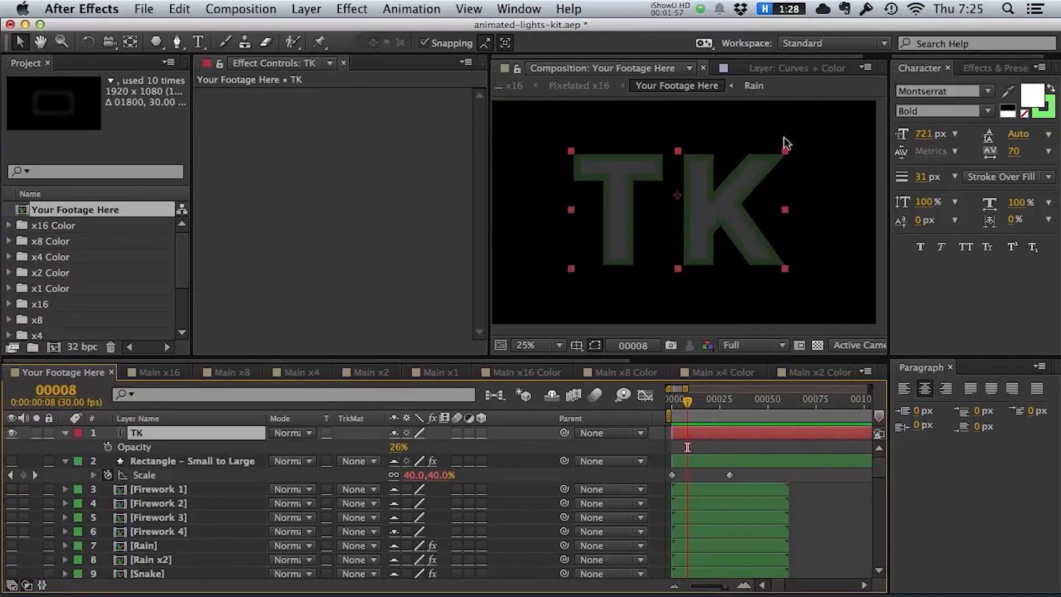
Try a light green fill, A0DB63, on the TK text and undo the colour change.
click(1031, 95)
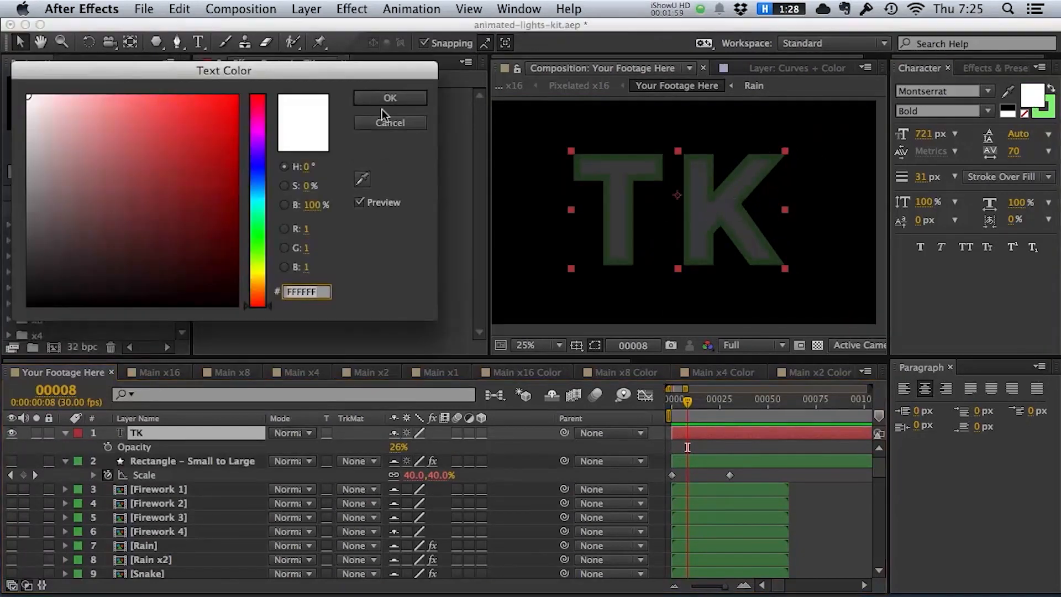
click(258, 253)
click(142, 125)
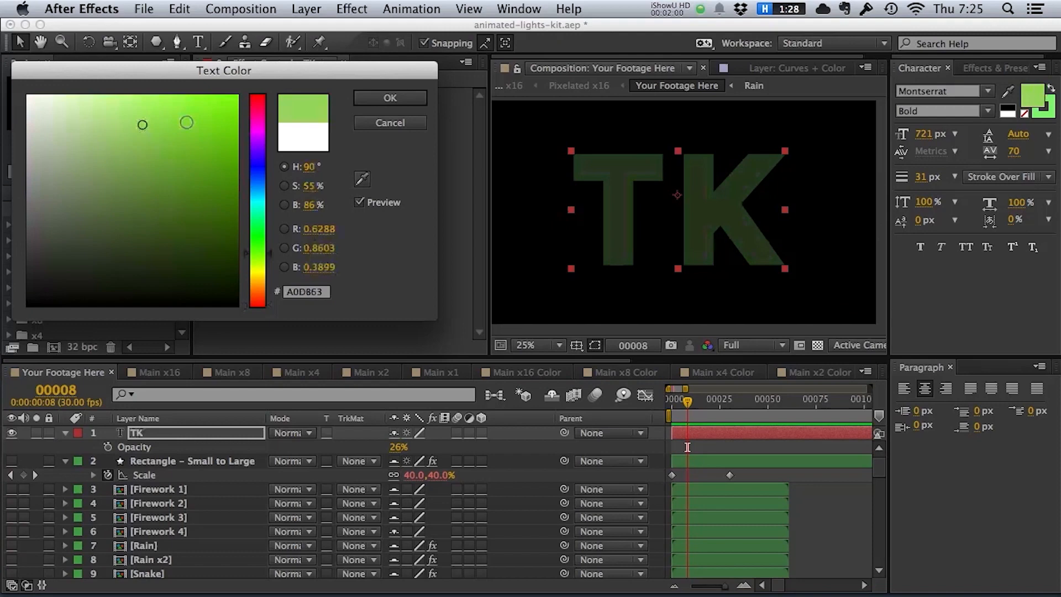
click(391, 98)
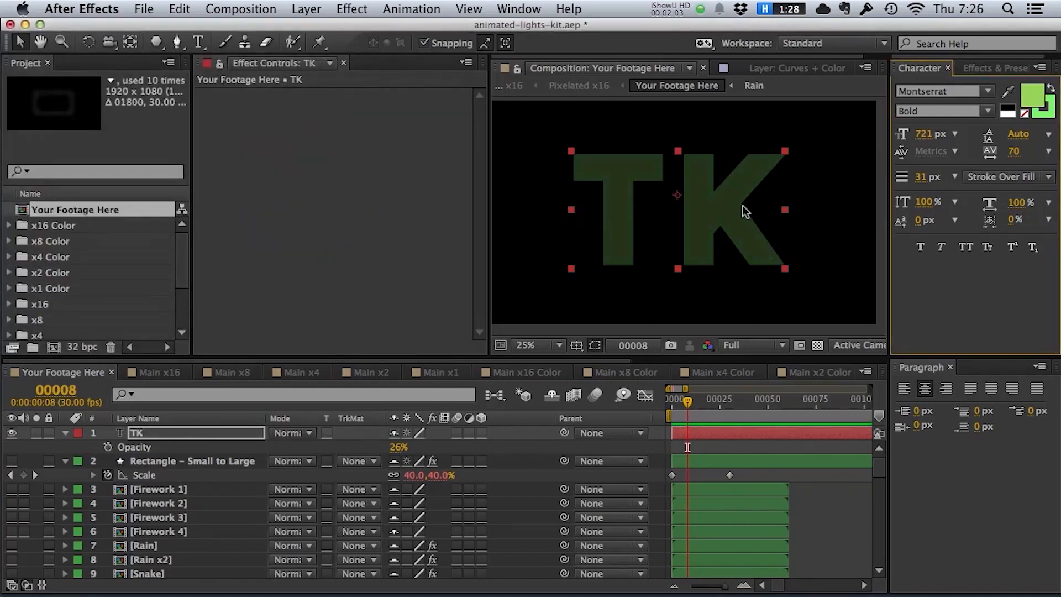
key(super+z)
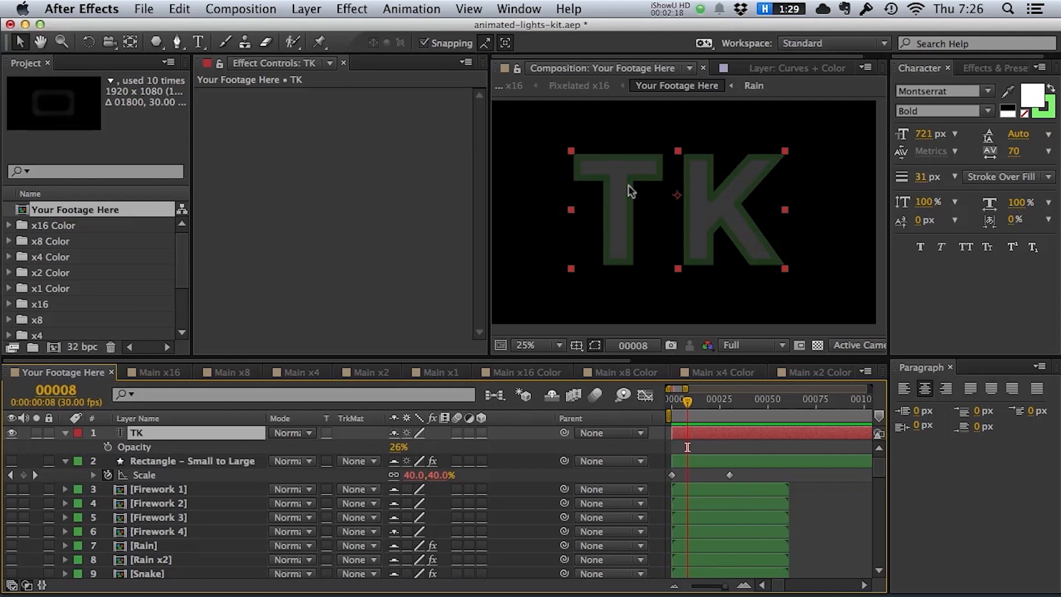
Hide the TK text layer, show the Rain layer and switch off its Fast Blur effect.
click(157, 490)
scroll(153, 519, down, 2)
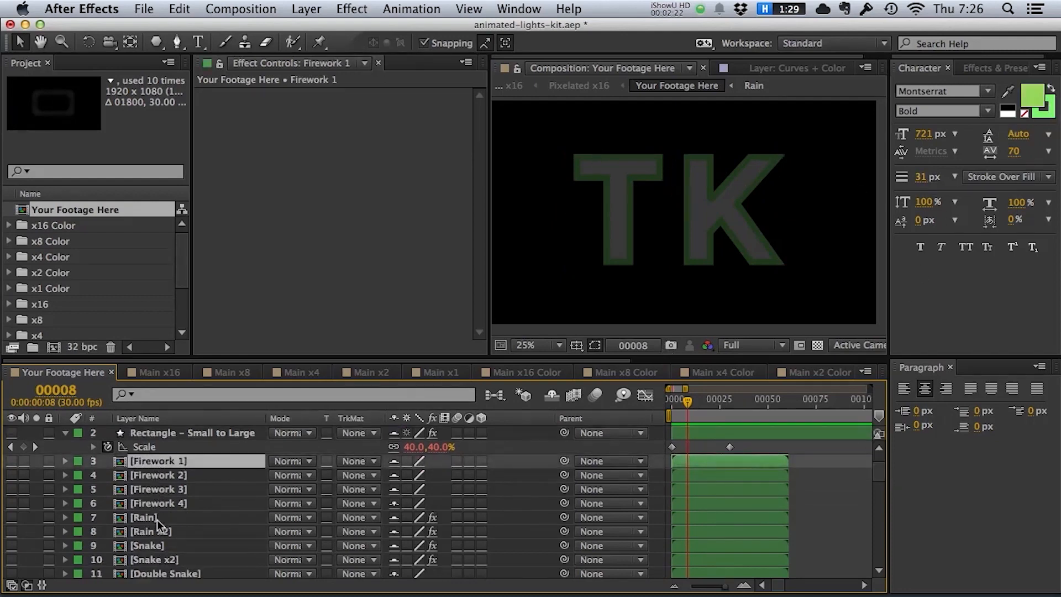
click(148, 517)
scroll(6, 445, up, 2)
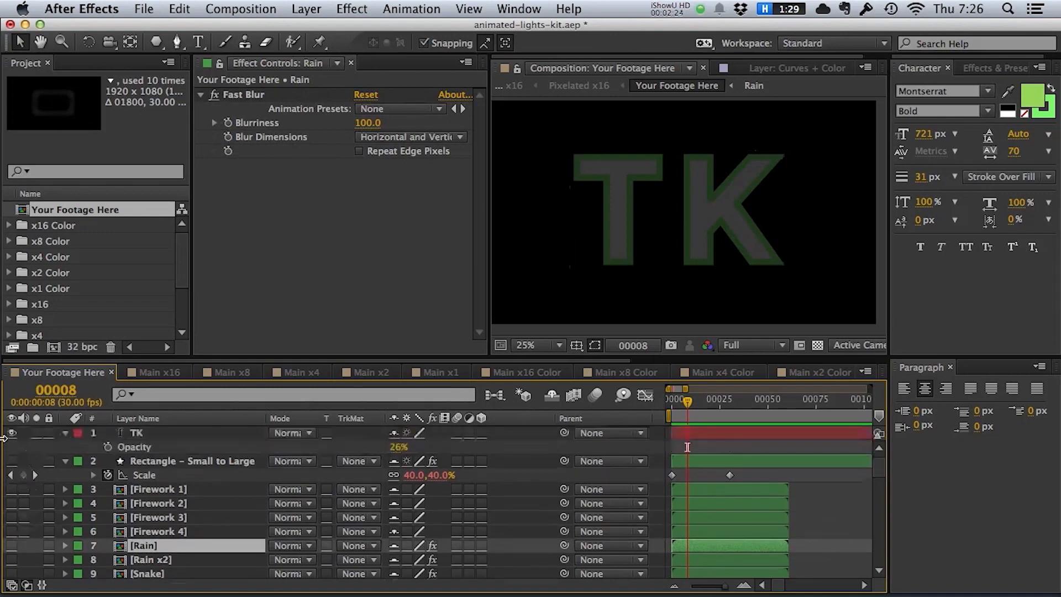
click(12, 546)
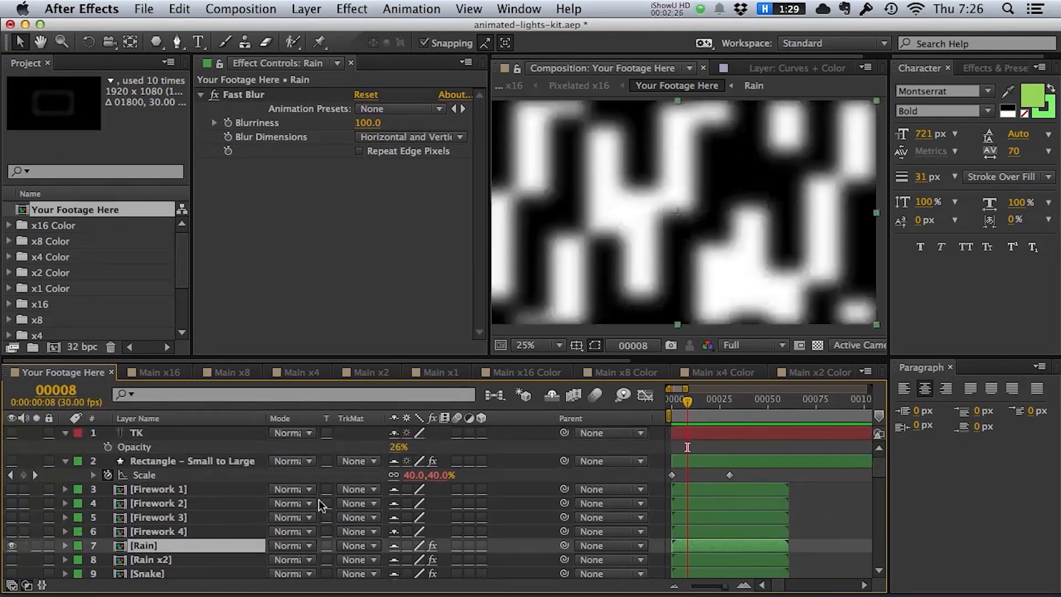
click(214, 94)
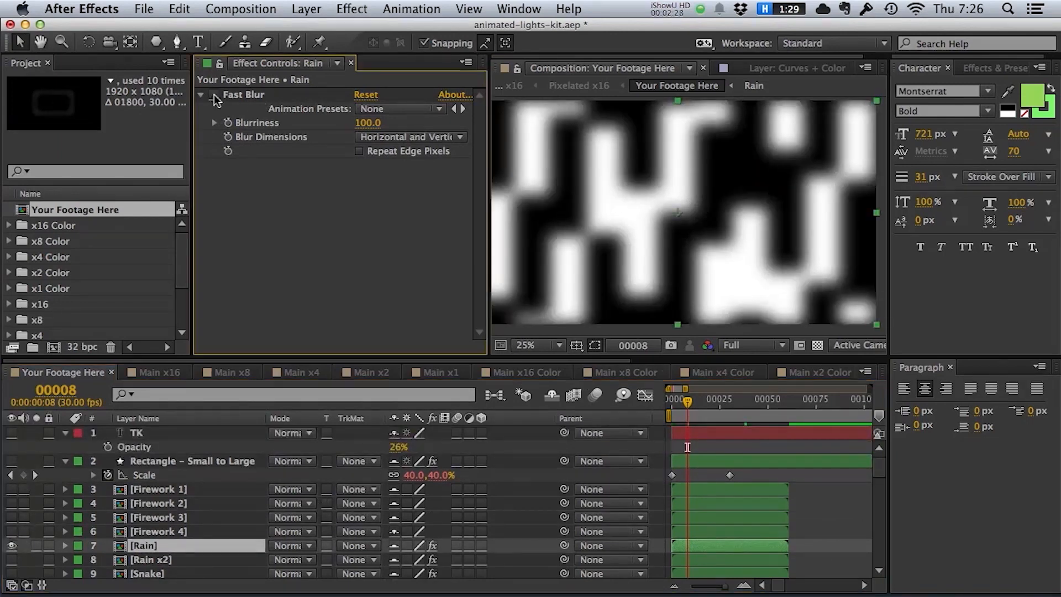
scroll(750, 191, down, 1)
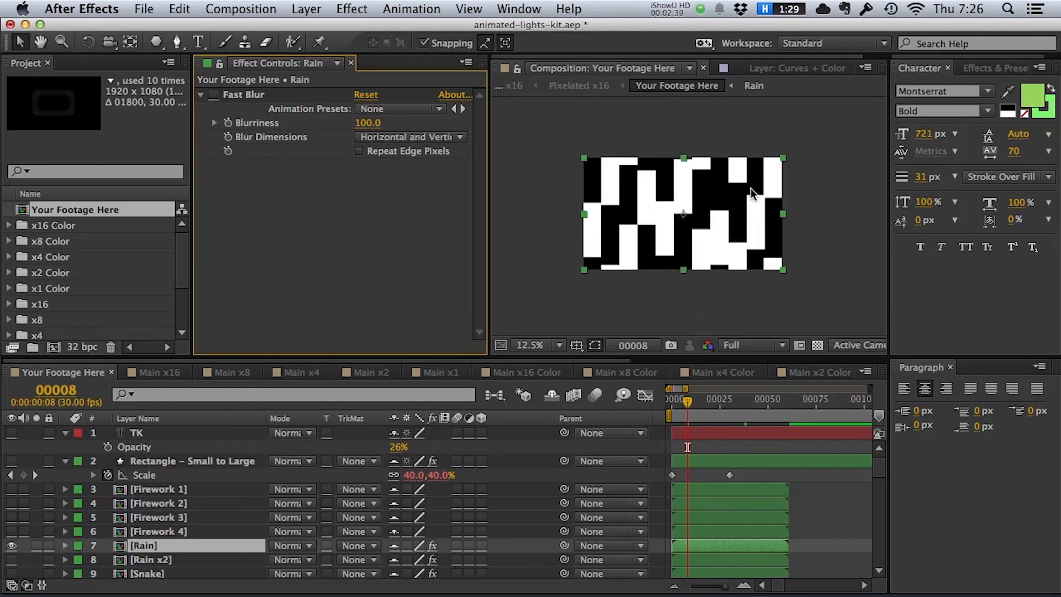
Find the Stylize Glow effect and apply it to the Rain layer.
click(989, 68)
click(969, 89)
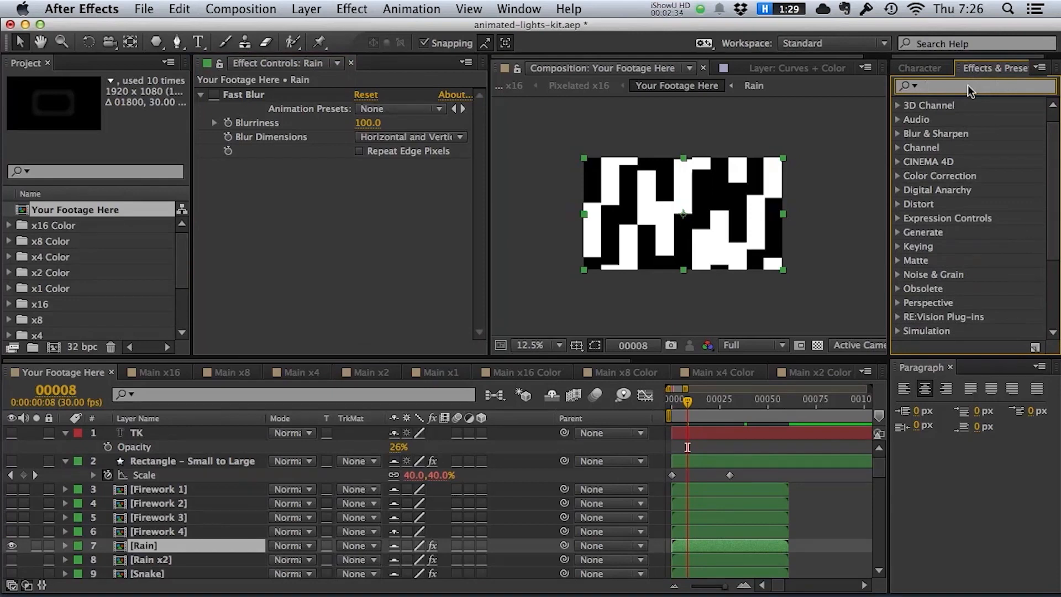
text(glow)
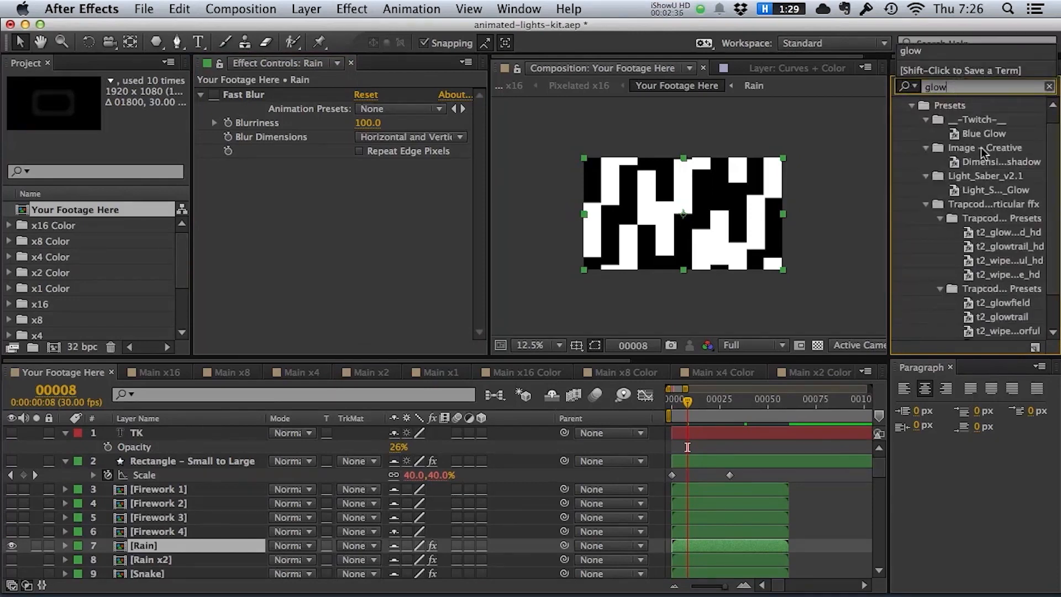
scroll(982, 174, down, 3)
drag(935, 334, 252, 265)
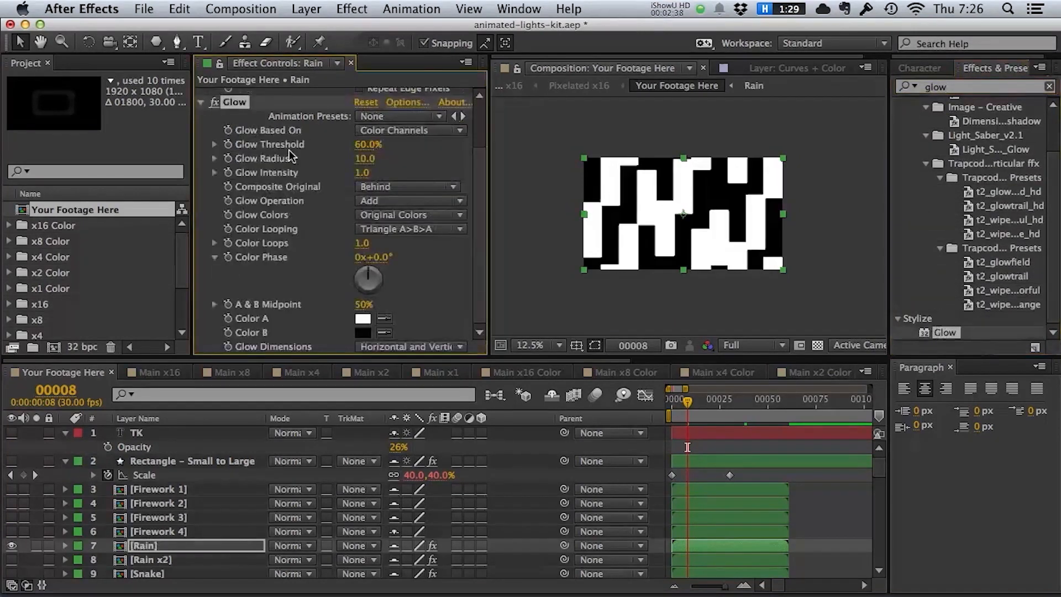
Set the Rain layer's Glow Colors to A & B Colors and make Color B red.
scroll(776, 185, up, 1)
click(402, 217)
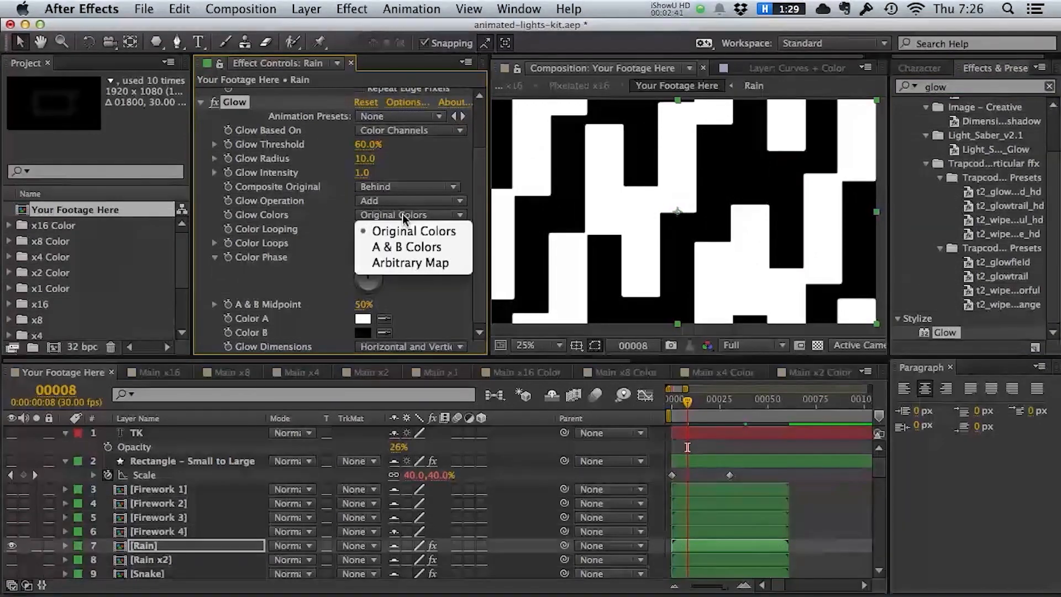
click(399, 244)
click(363, 332)
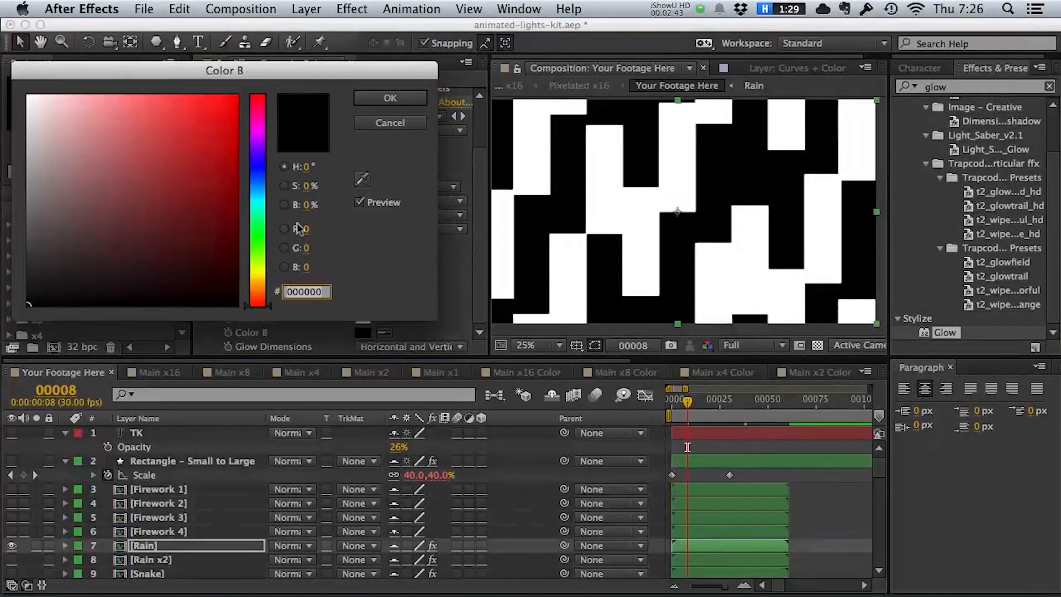
drag(191, 141, 260, 81)
click(386, 99)
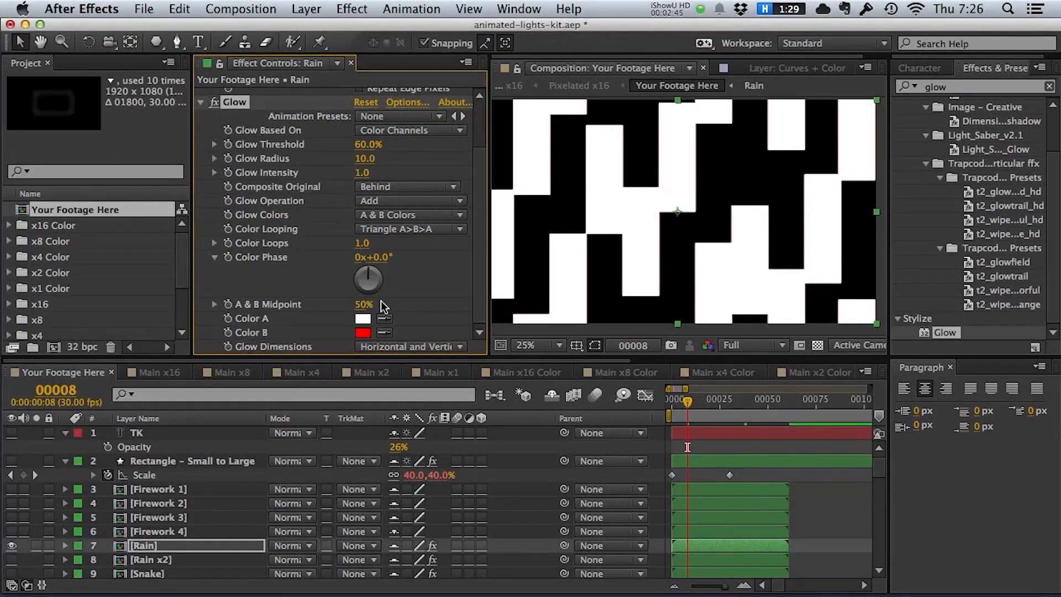
Set the Rain glow's radius to 75 and intensity to 1.7, and make Color A red.
drag(363, 158, 418, 162)
drag(364, 174, 417, 172)
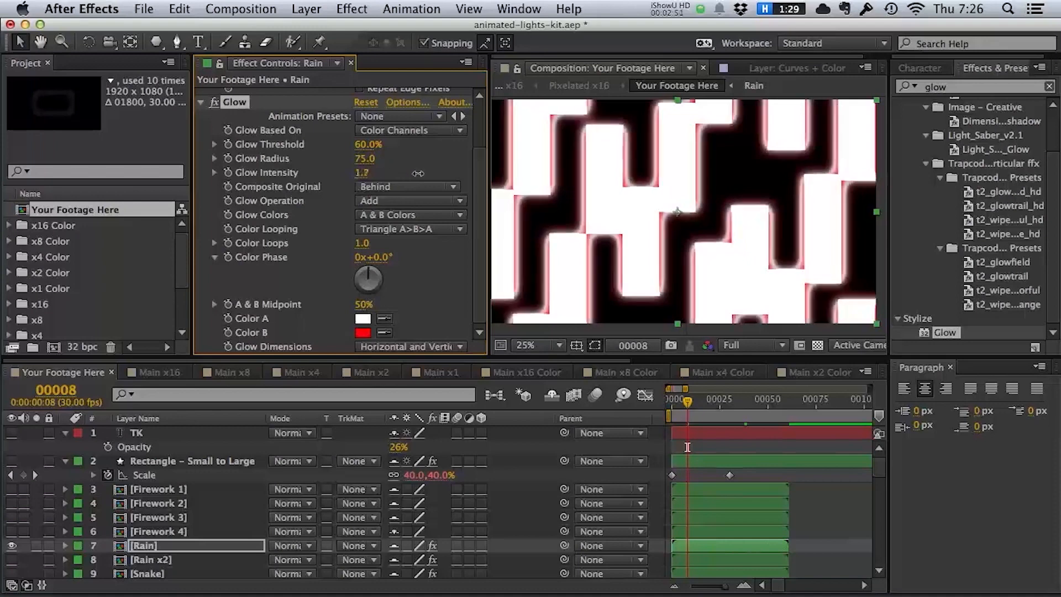
click(363, 319)
drag(152, 181, 244, 93)
click(391, 104)
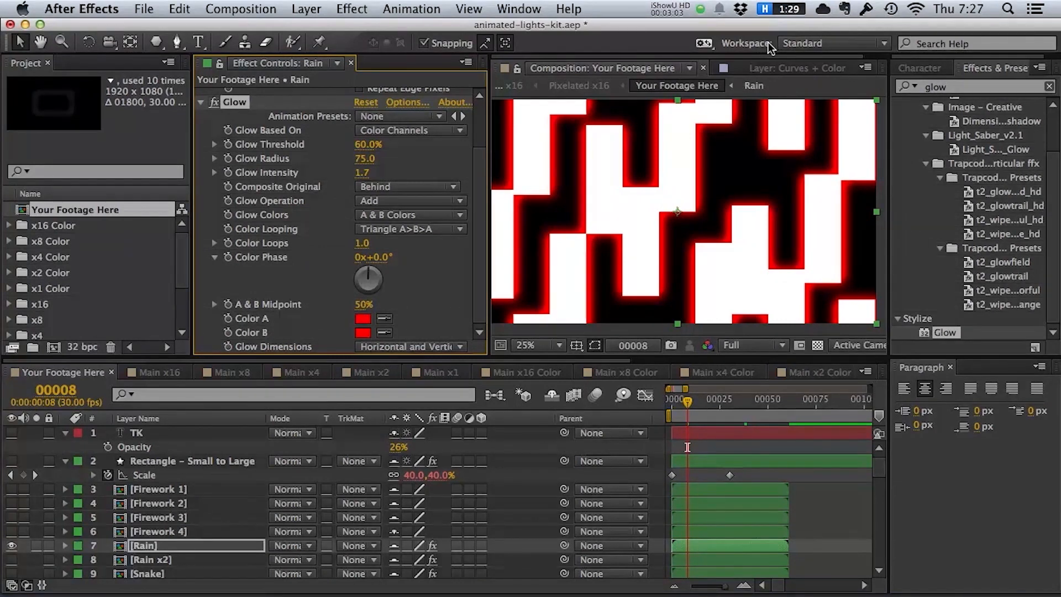
Check the red-glowing Rain footage in the Main x4 Color composition and return to Your Footage Here.
click(745, 373)
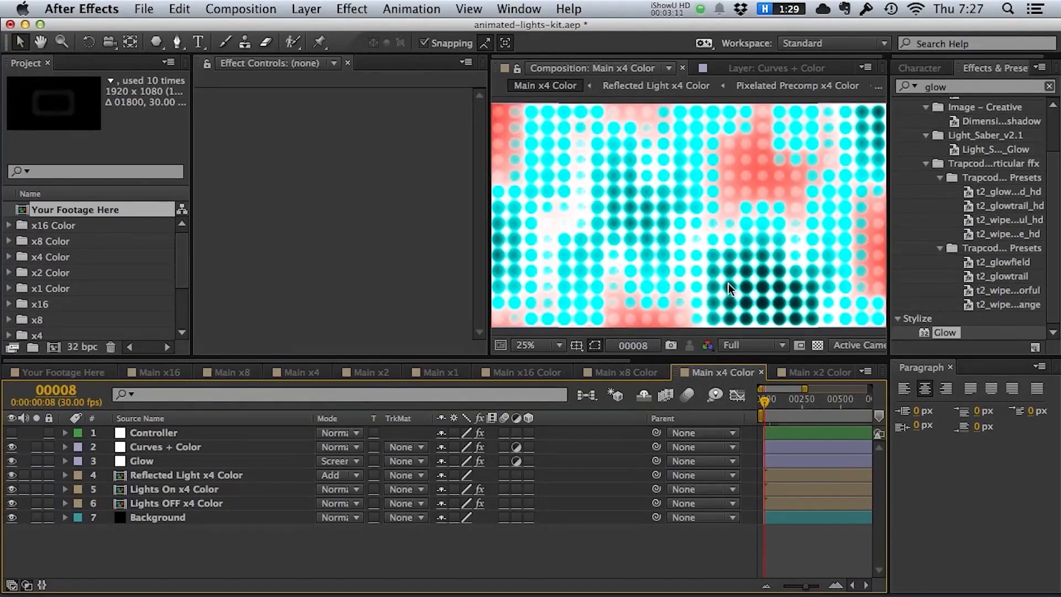
scroll(724, 283, down, 1)
click(70, 371)
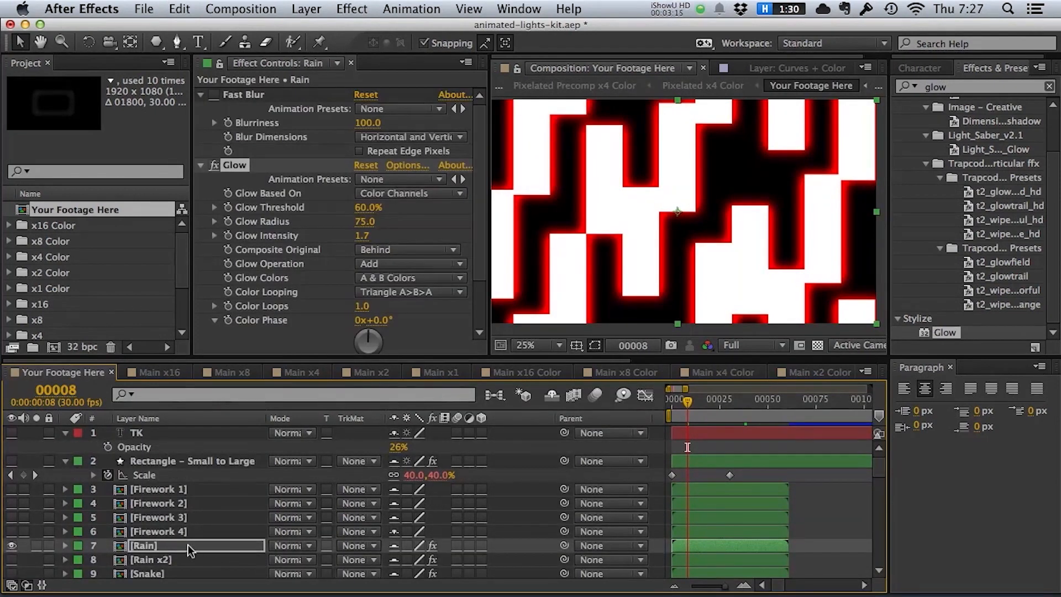
Set the Rain layer's opacity to 50%.
key(t)
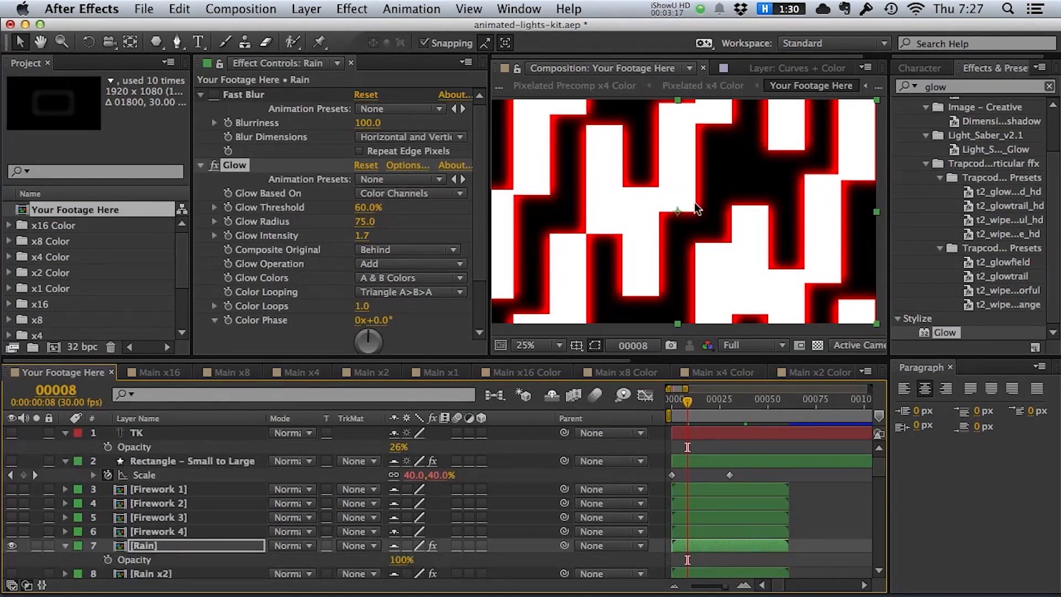
scroll(696, 208, down, 1)
click(404, 559)
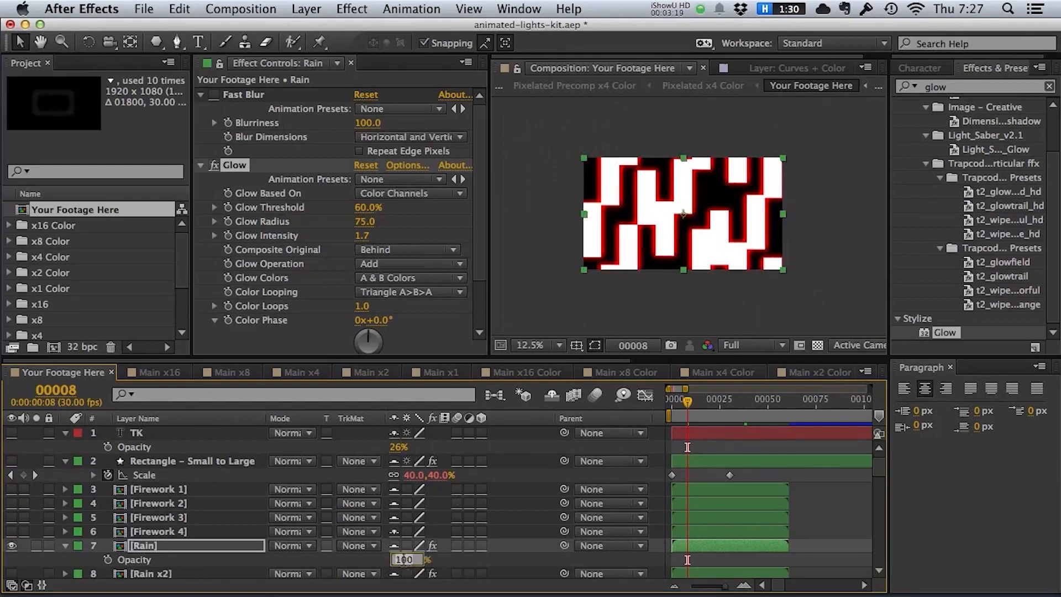
text(50)
key(Return)
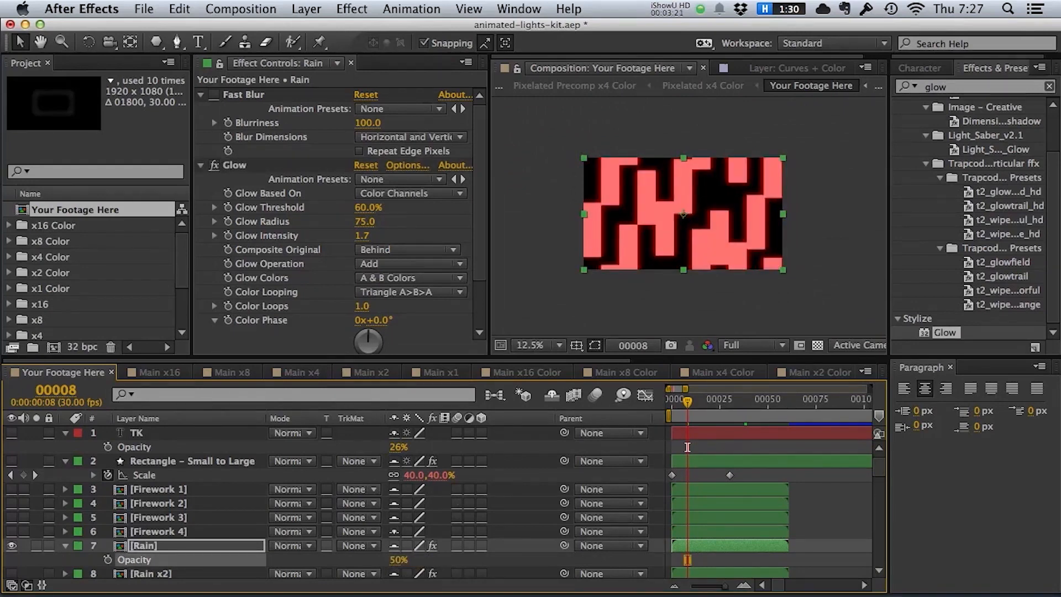
scroll(688, 214, up, 1)
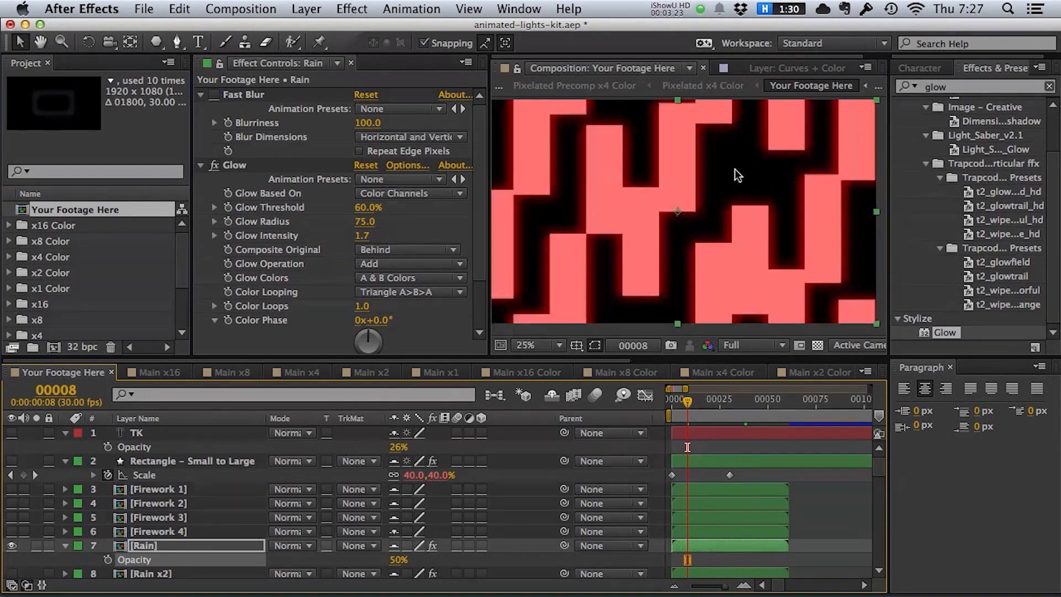
Reduce the Rain layer's Glow Intensity to 0.9.
click(360, 210)
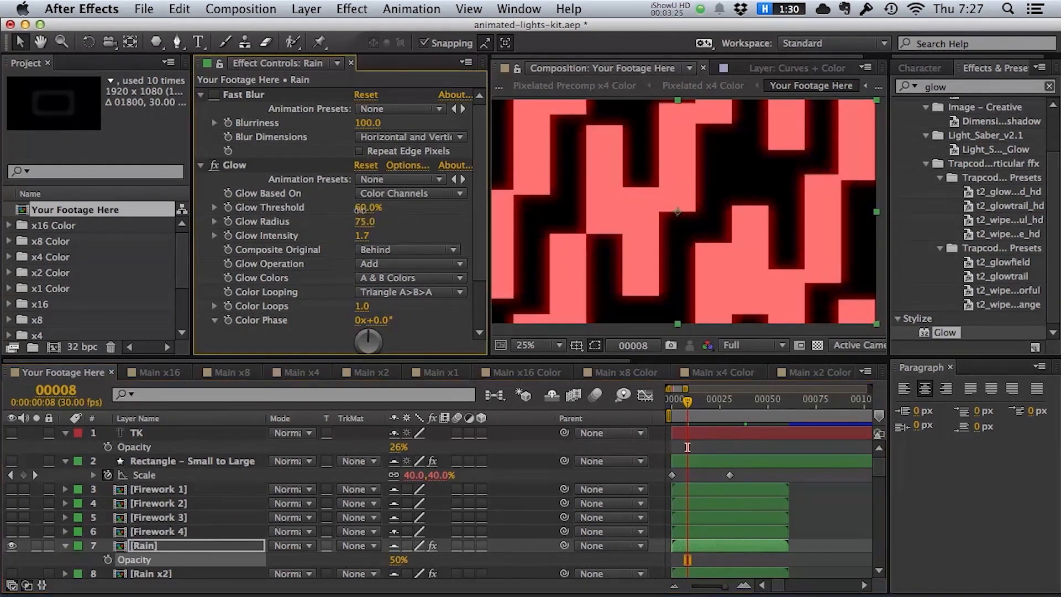
click(386, 220)
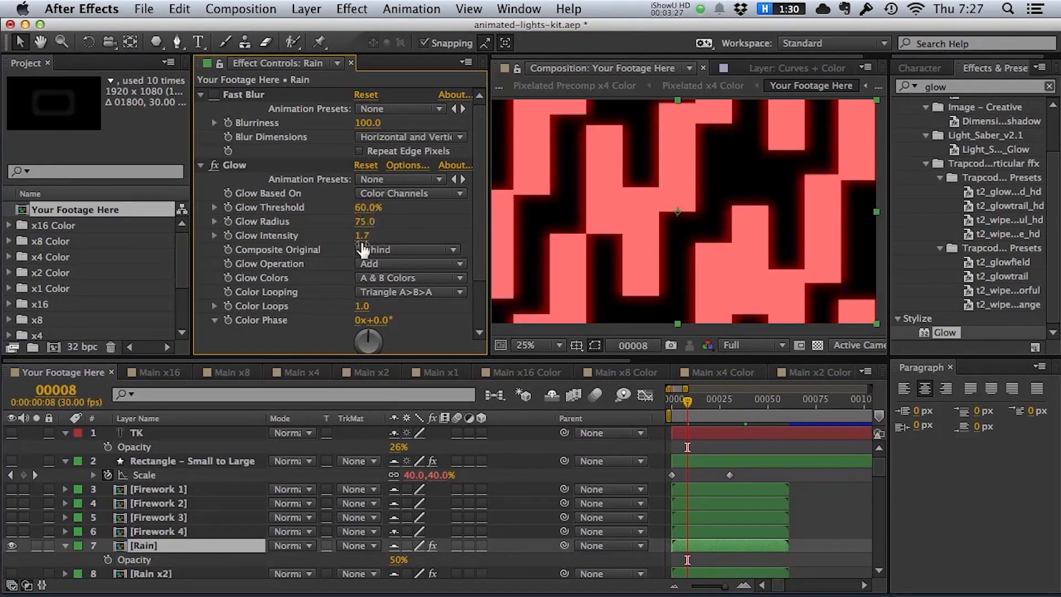
drag(362, 243, 318, 239)
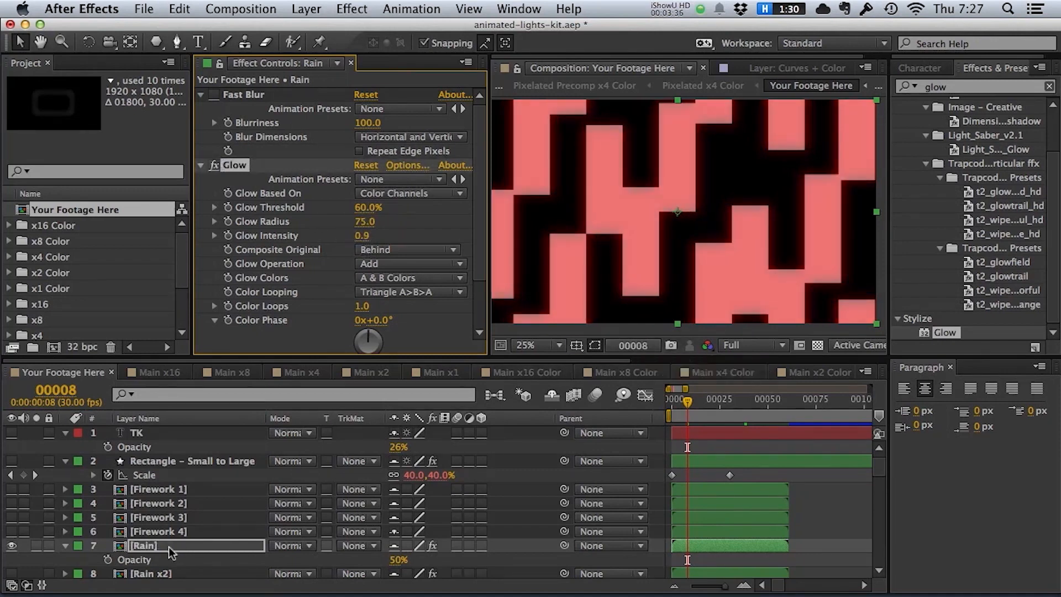
Review the result in the Main x4 Color composition and look through the Controller layer's reflection and bulb glow sliders.
click(746, 374)
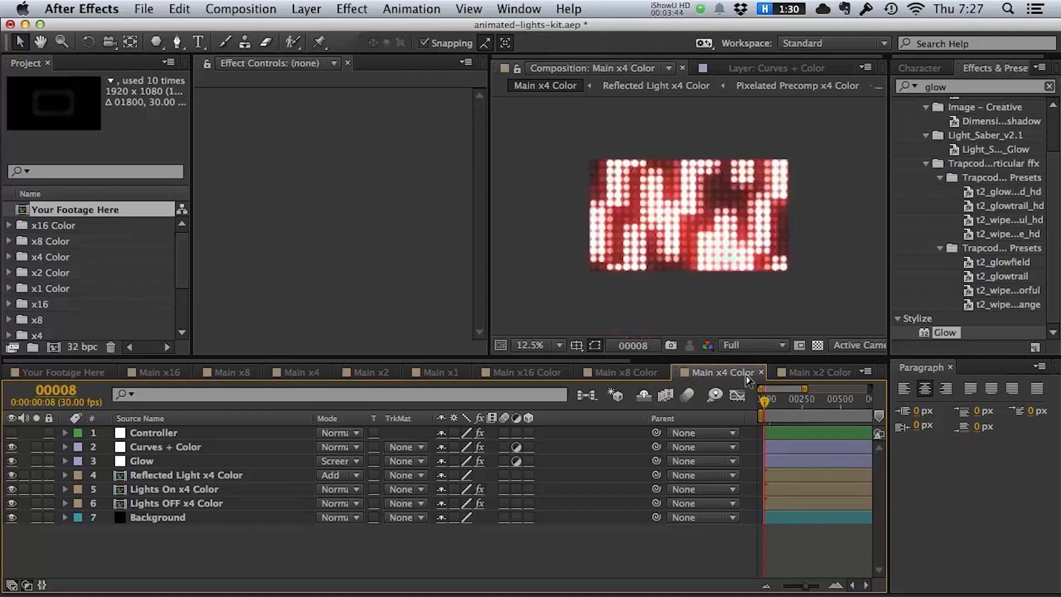
key(period)
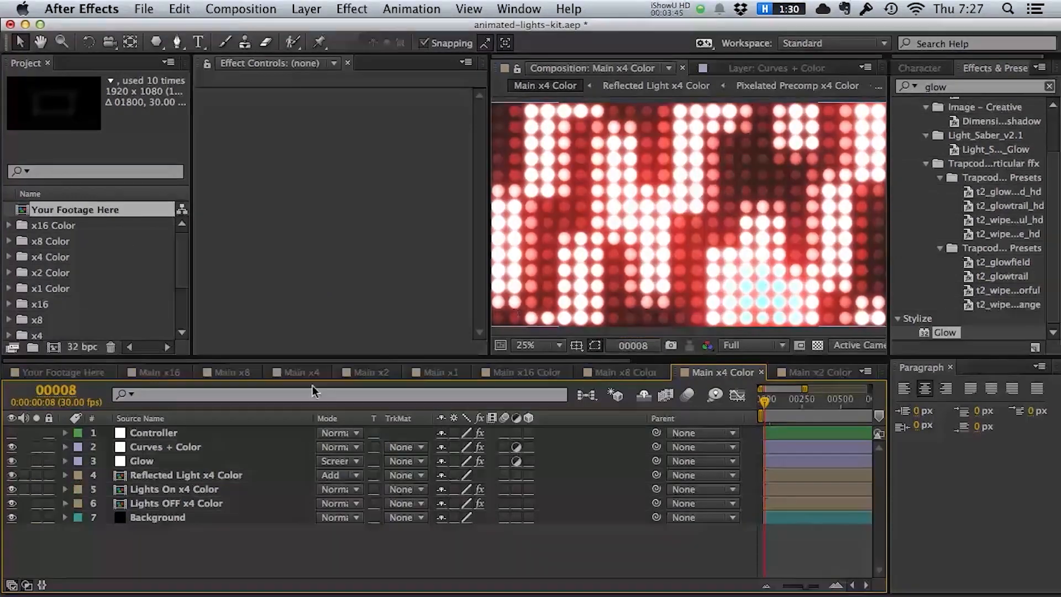
click(180, 433)
scroll(241, 210, down, 10)
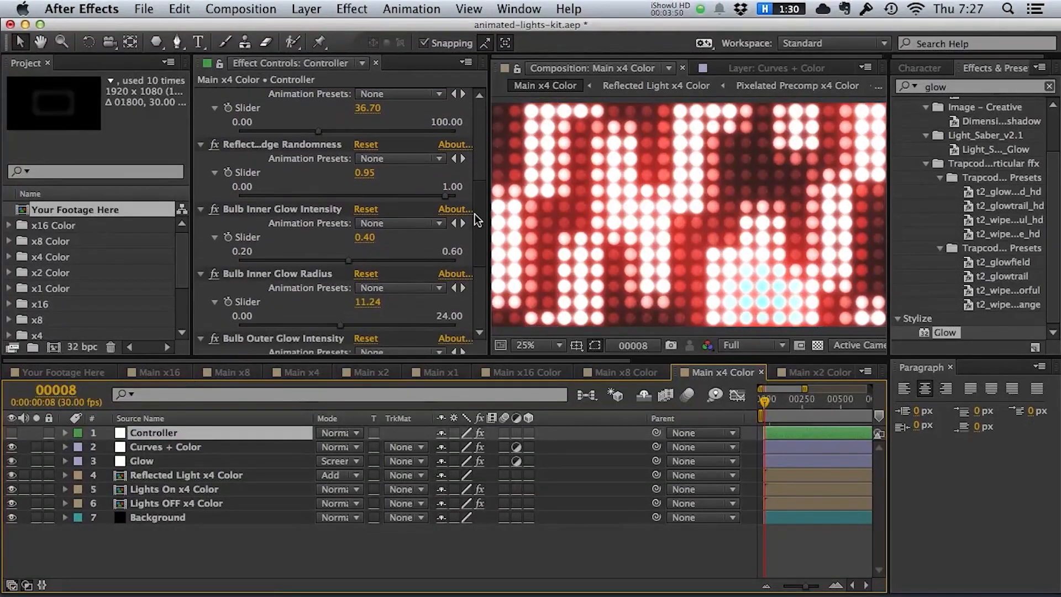
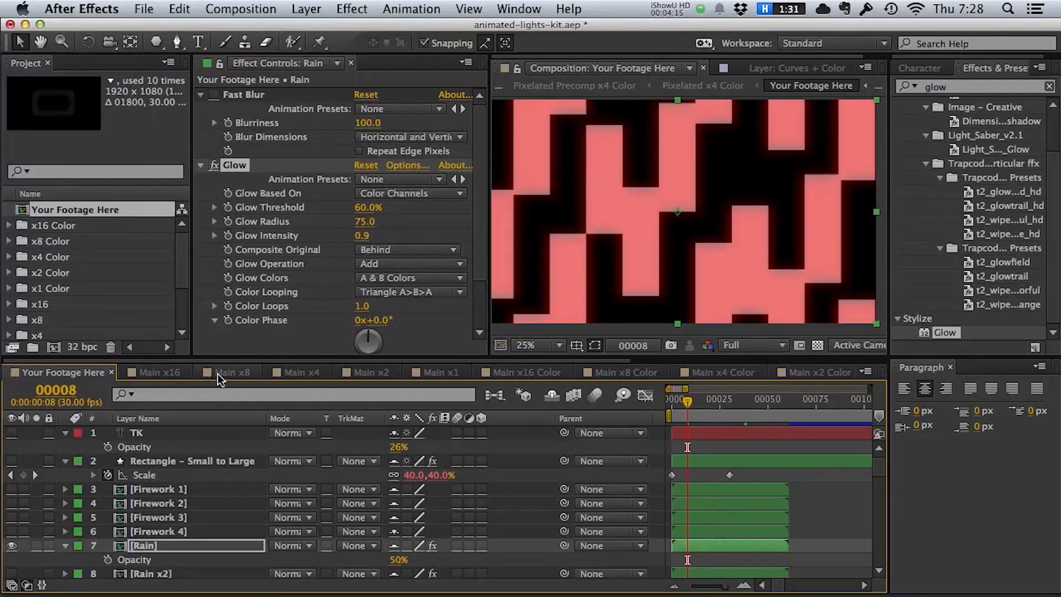
In Your Footage Here, show the Rectangle – Small to Large layer and hide the Rain layer.
click(183, 461)
click(11, 463)
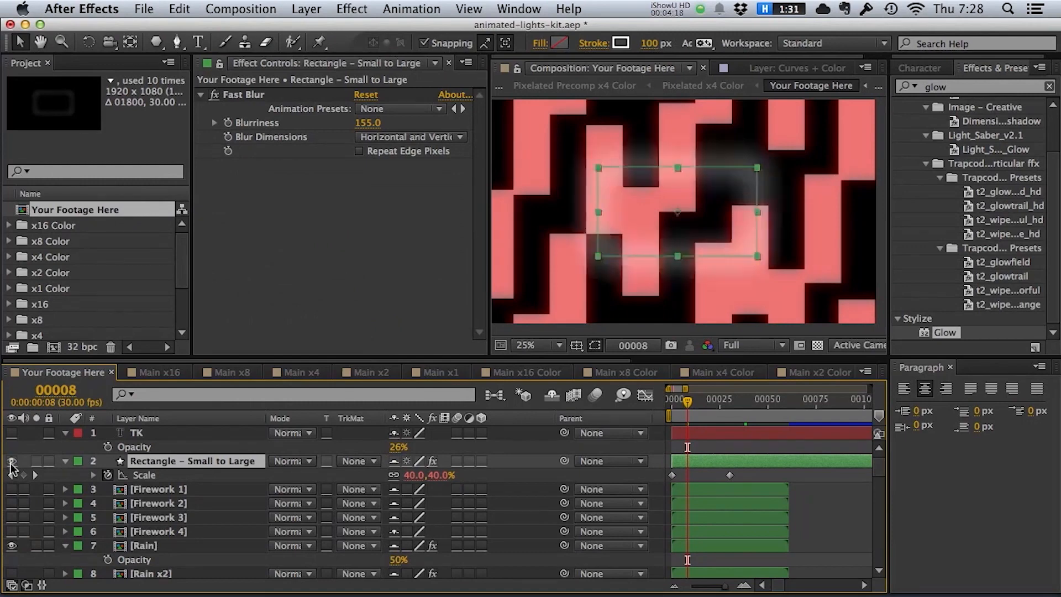
click(11, 545)
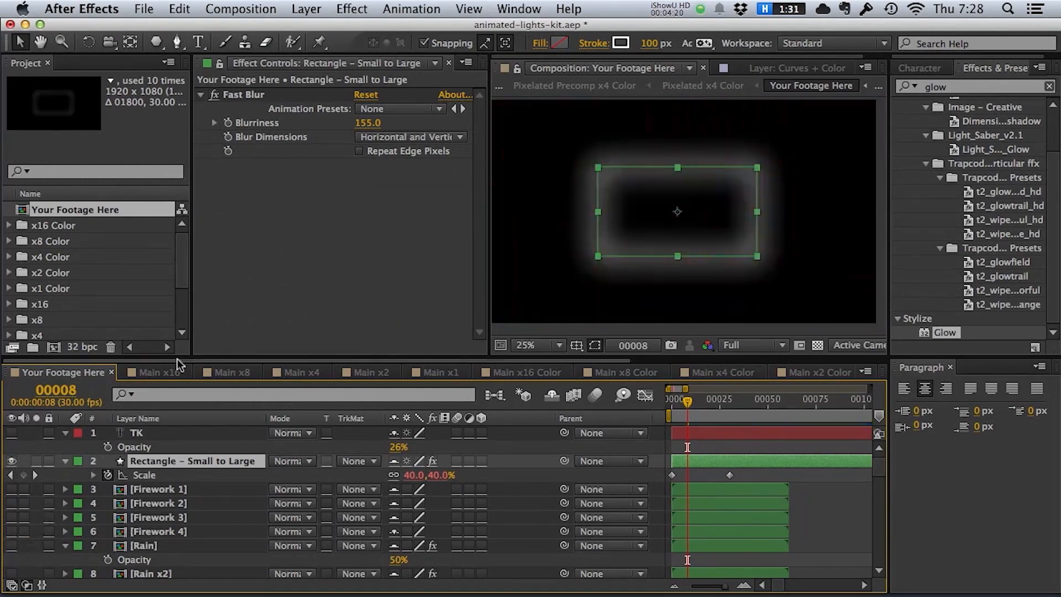
Examine the bulbs up close in the Main x4 composition and open its Reflected Light x4 precomp.
click(288, 372)
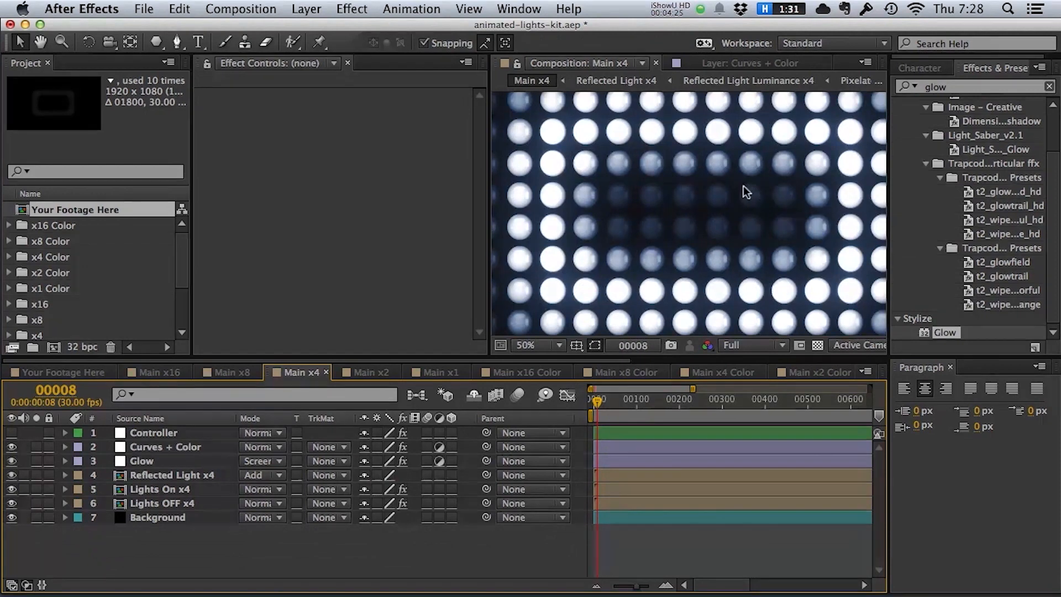
scroll(662, 194, down, 2)
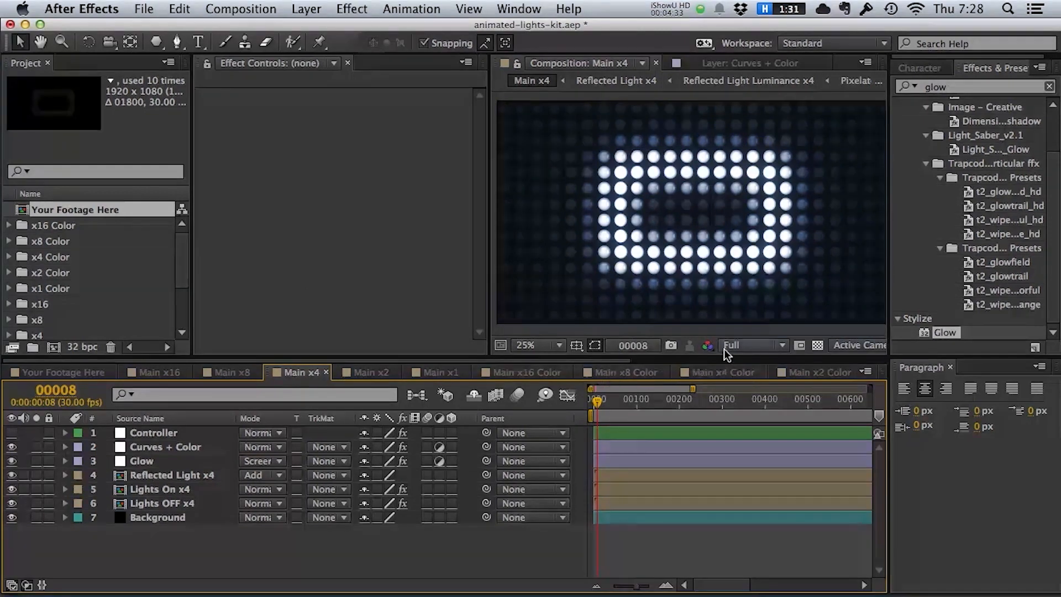
scroll(720, 239, up, 2)
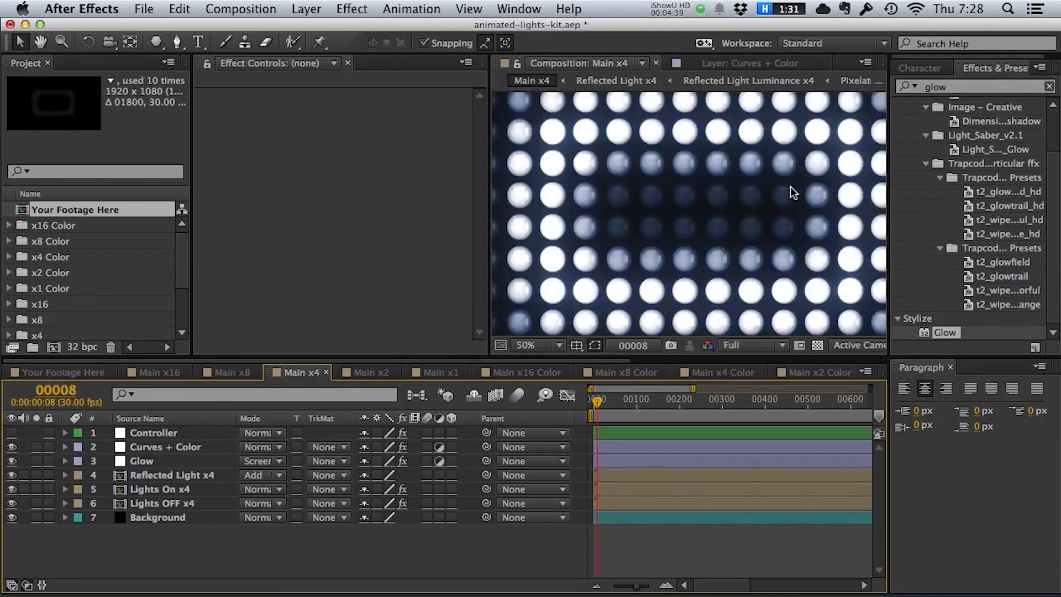
scroll(724, 208, down, 2)
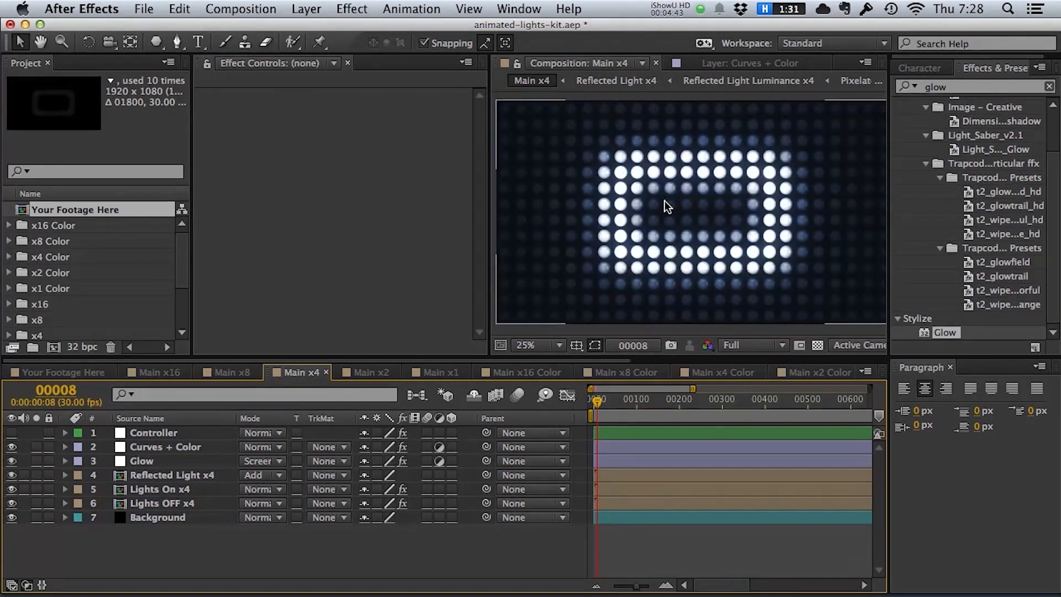
scroll(749, 227, up, 2)
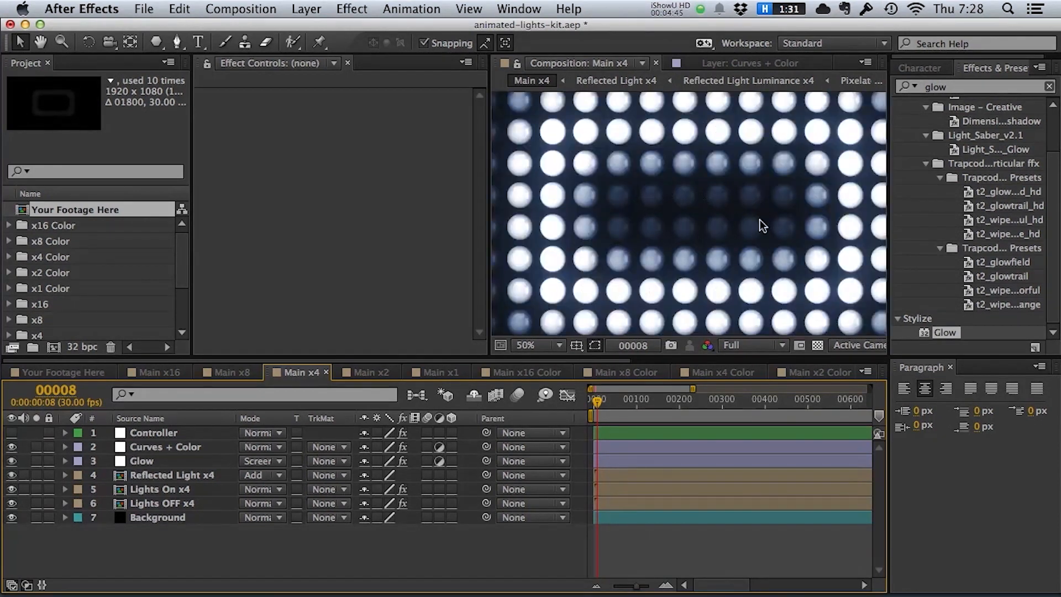
scroll(644, 188, down, 2)
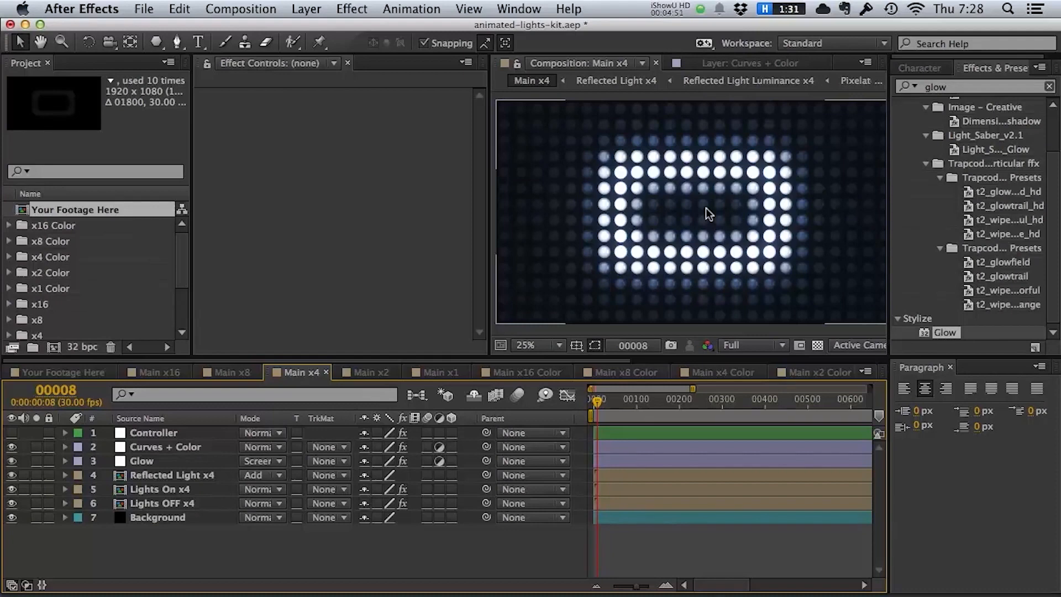
click(157, 475)
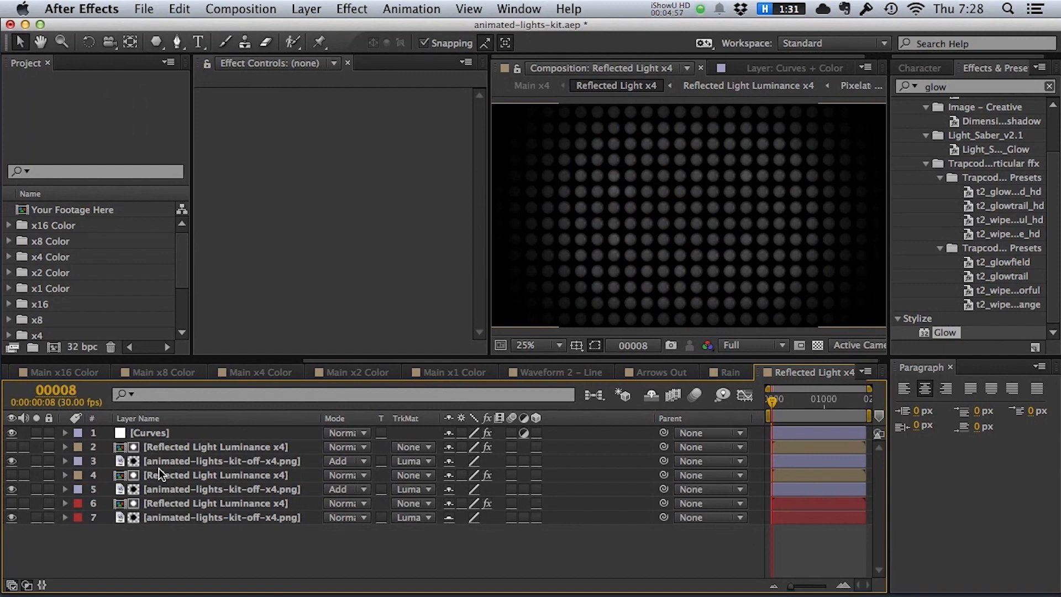
In Reflected Light x4, raise the black point of the Curves layer's RGB curve and remove its lower control point to brighten the unlit bulbs.
click(165, 432)
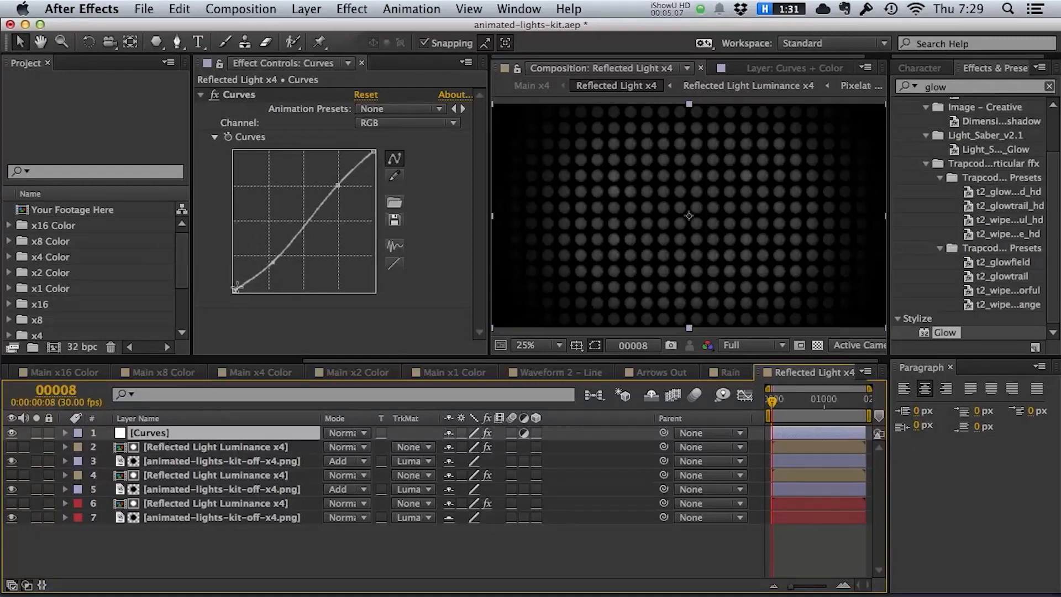
drag(234, 289, 271, 254)
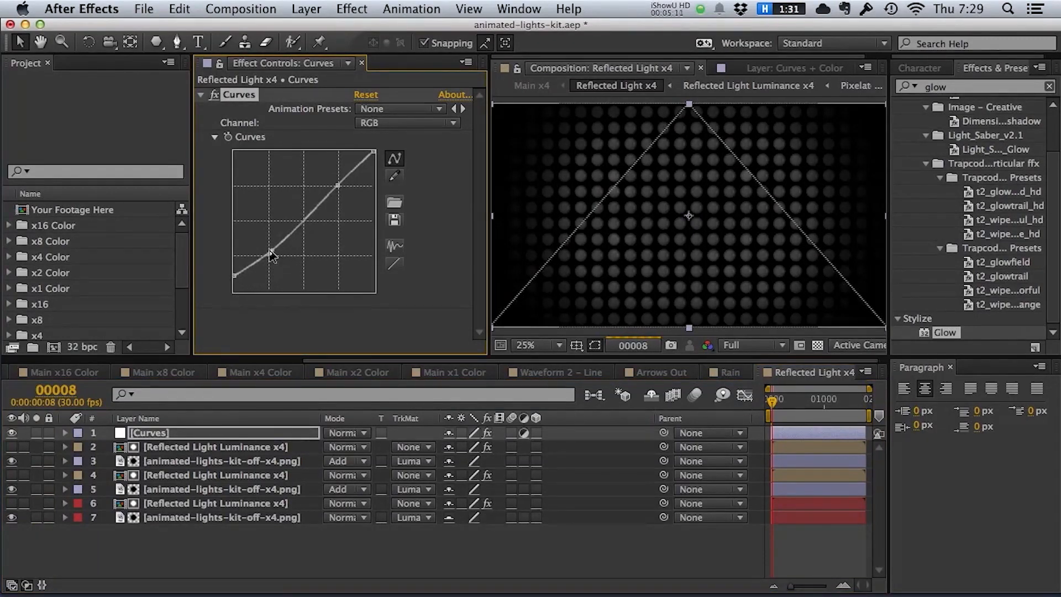
click(644, 286)
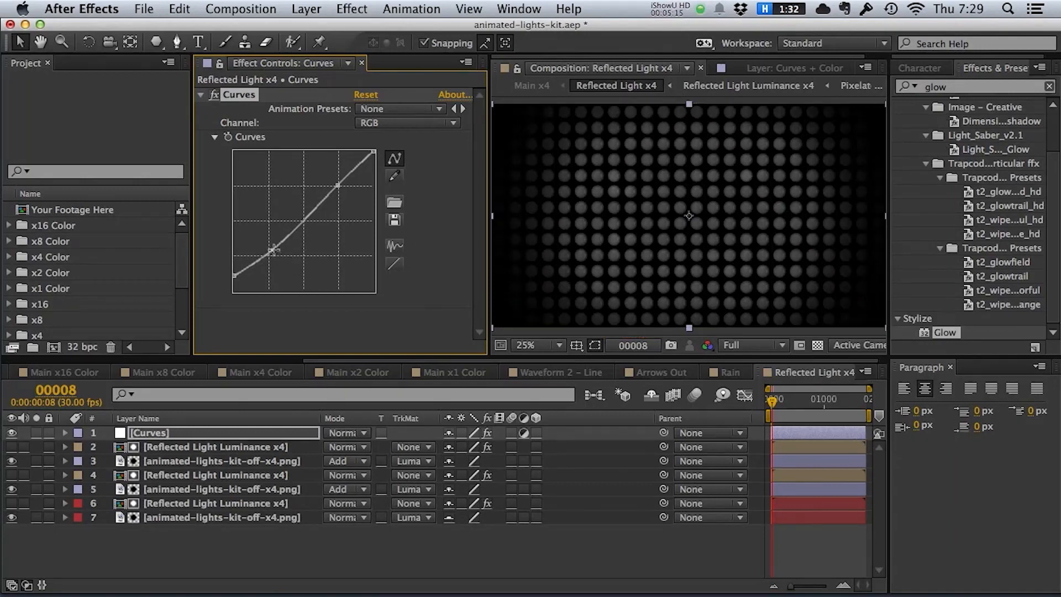
drag(275, 251, 234, 282)
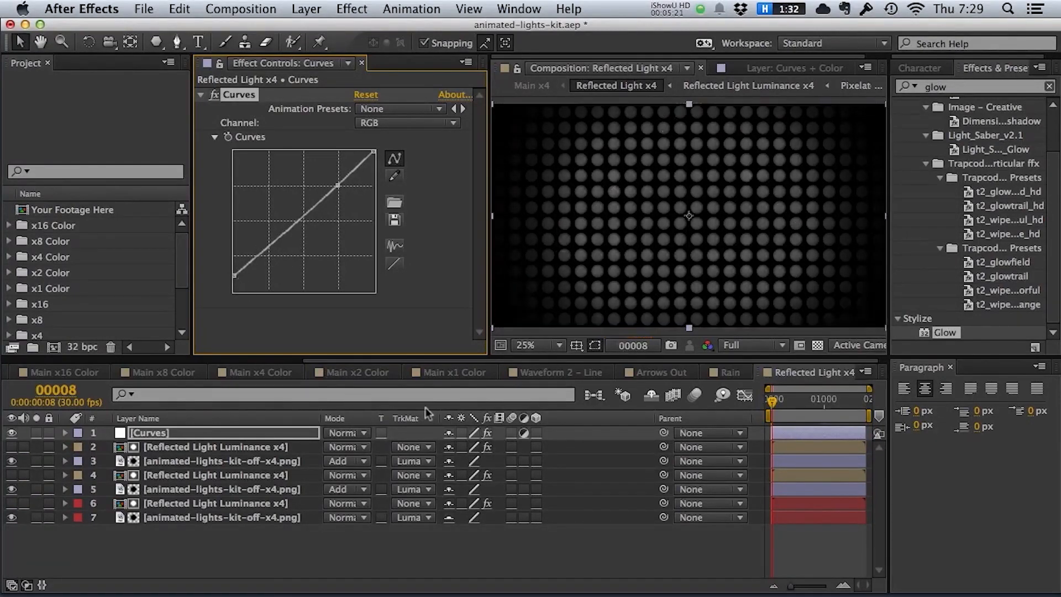
click(233, 274)
drag(234, 275, 232, 264)
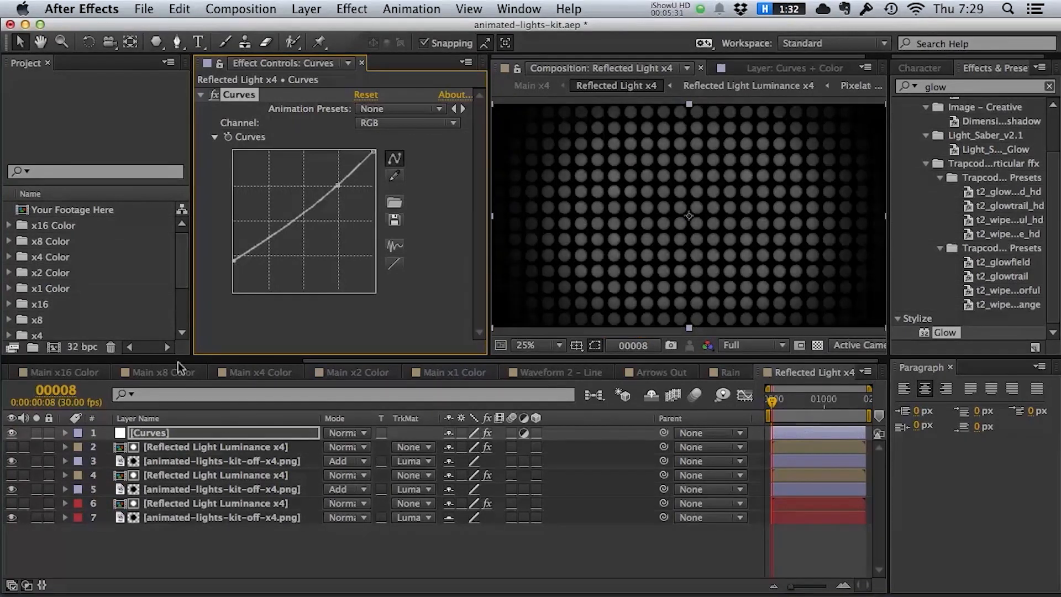
Review the lights in the Main x4 Color composition and examine the bulbs up close in Main x4.
click(273, 373)
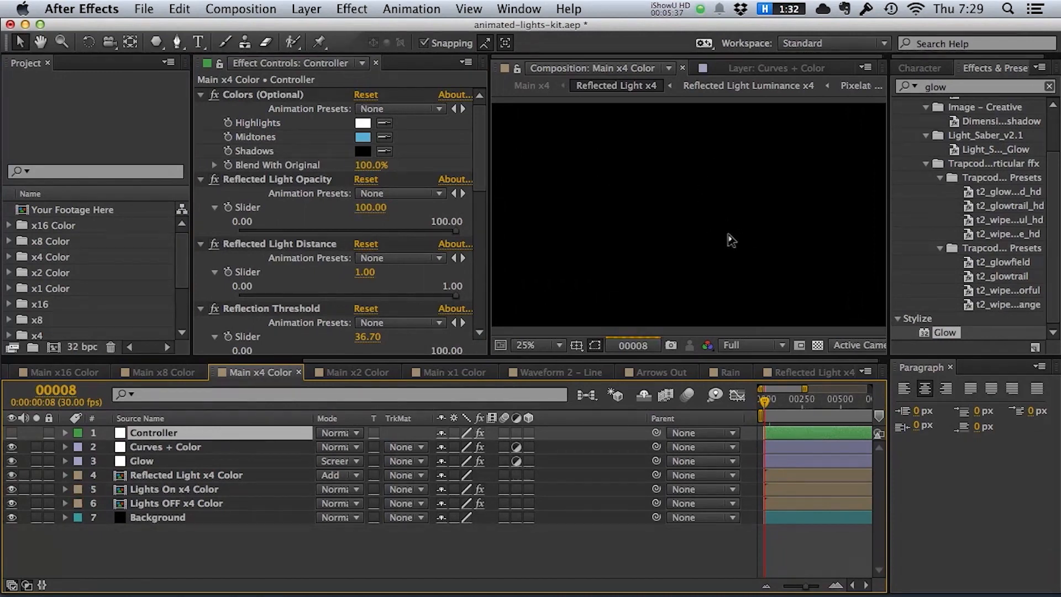
scroll(701, 227, up, 1)
scroll(699, 221, down, 1)
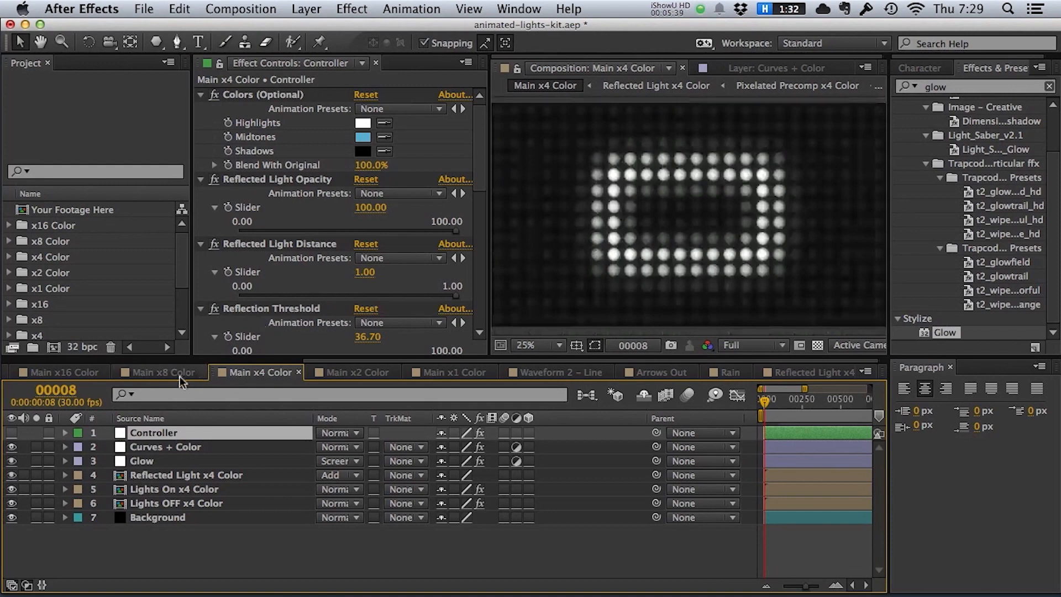
scroll(197, 359, up, 2)
drag(197, 359, 38, 359)
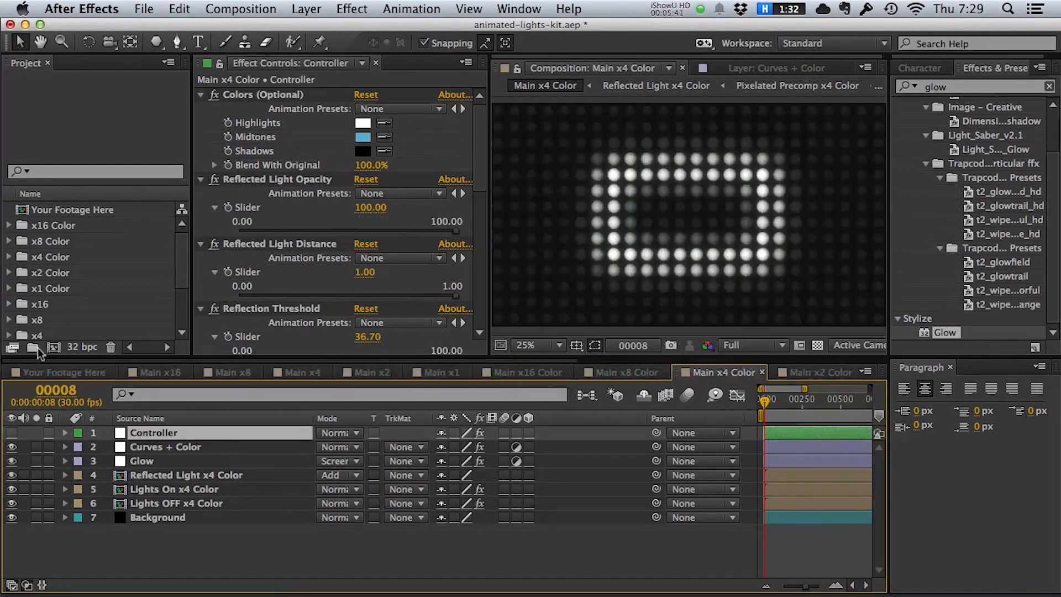
click(276, 372)
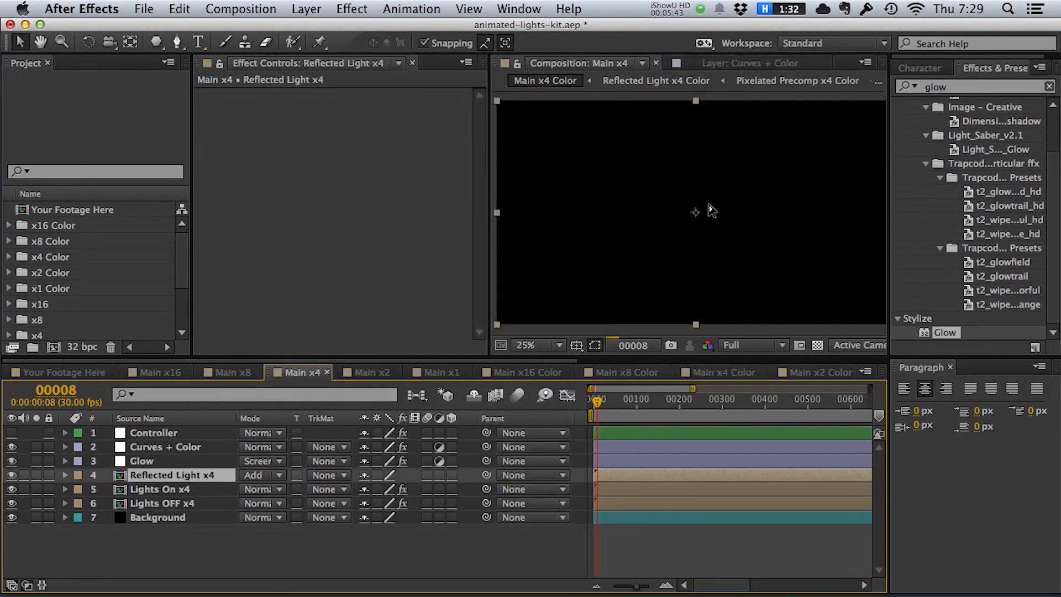
scroll(698, 215, up, 1)
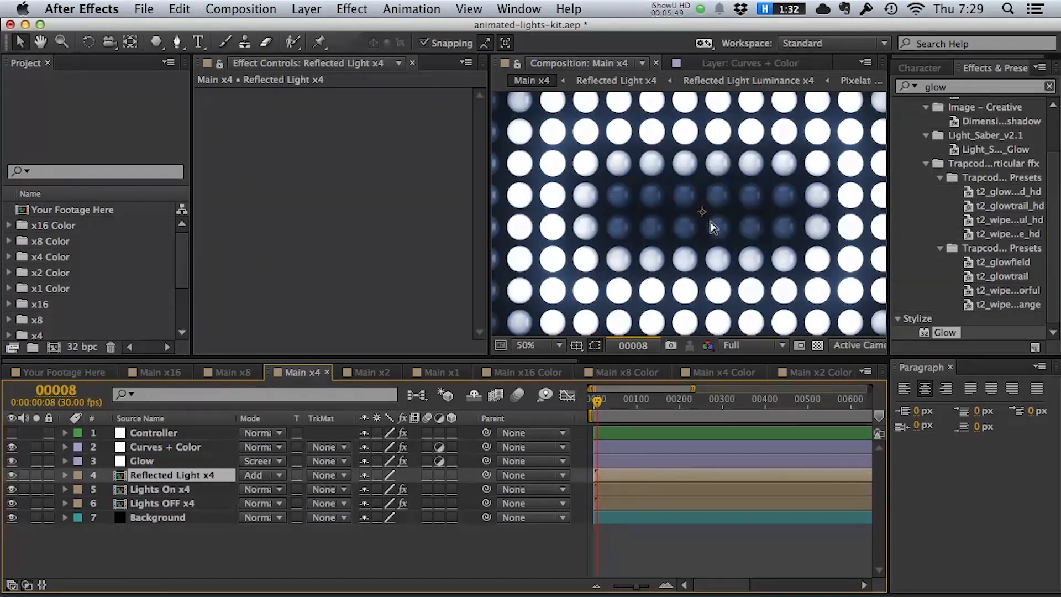
scroll(718, 214, down, 1)
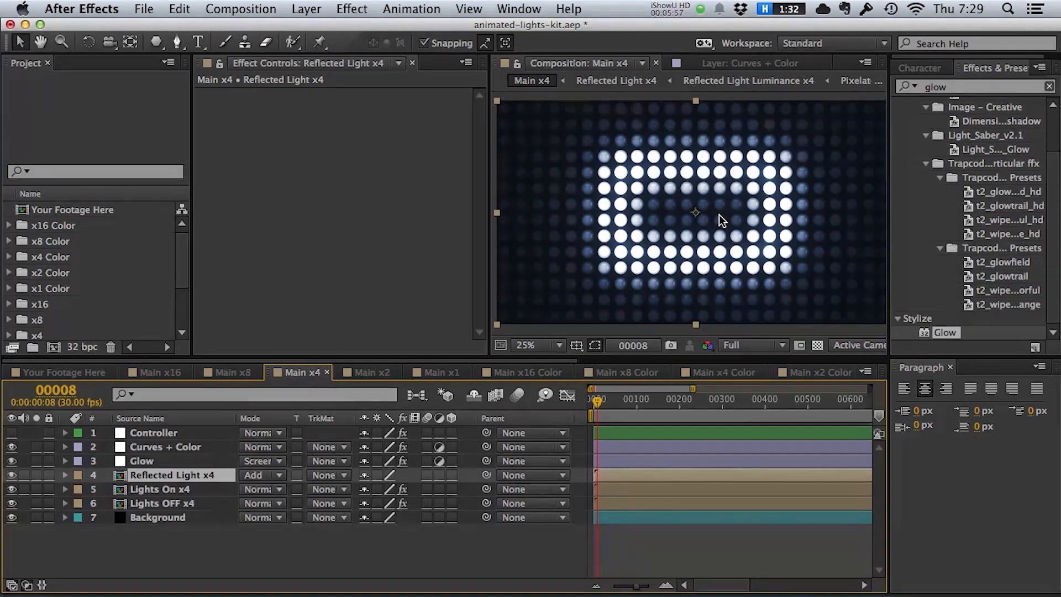
Reopen the Reflected Light x4 precomp, lower its curve's black point to zero and pull the remaining control point down to darken the reflections.
double_click(191, 474)
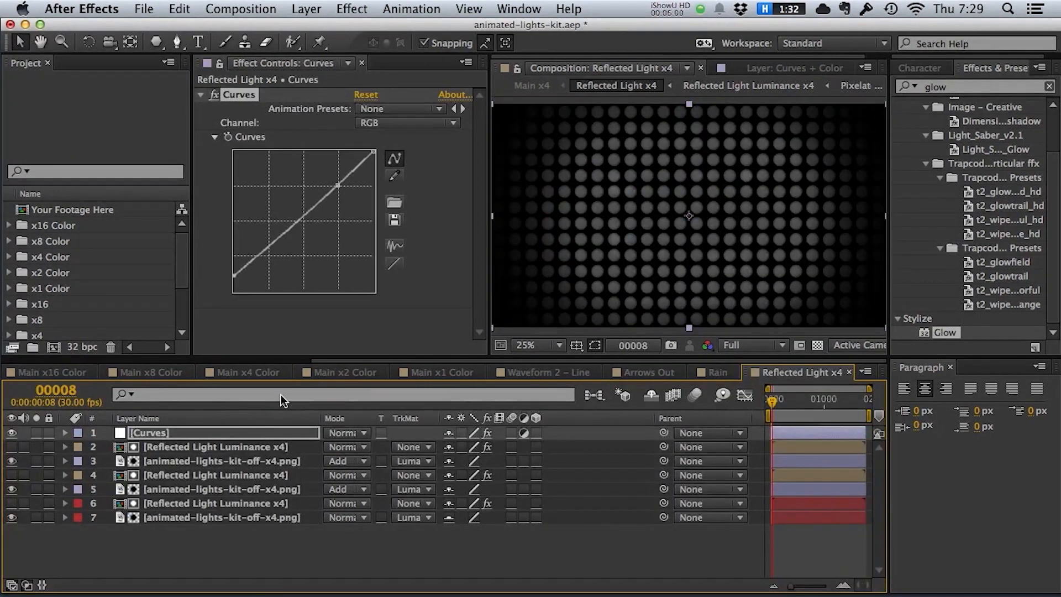
click(231, 270)
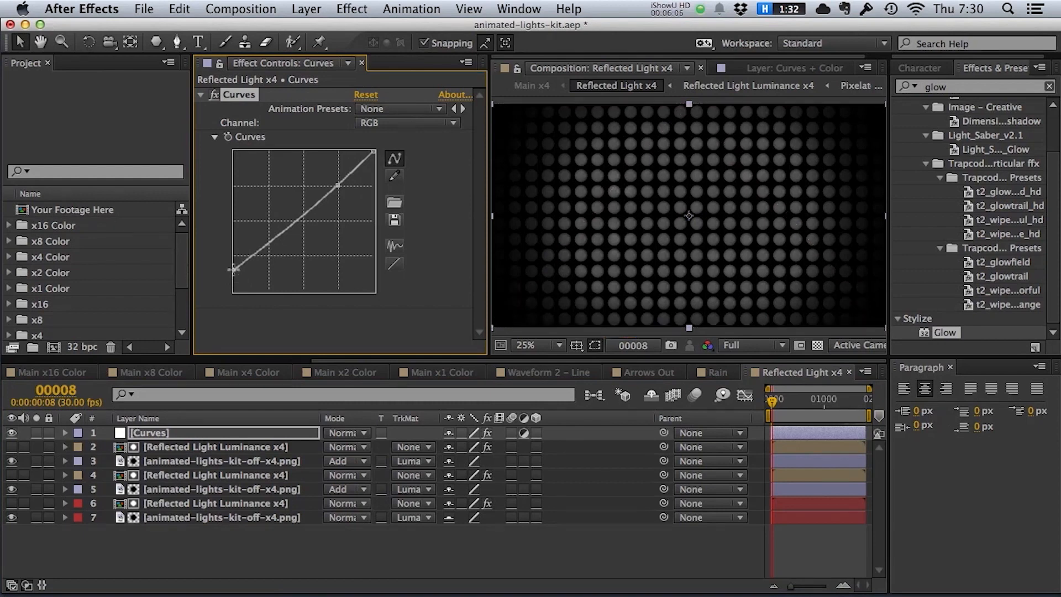
drag(233, 270, 178, 316)
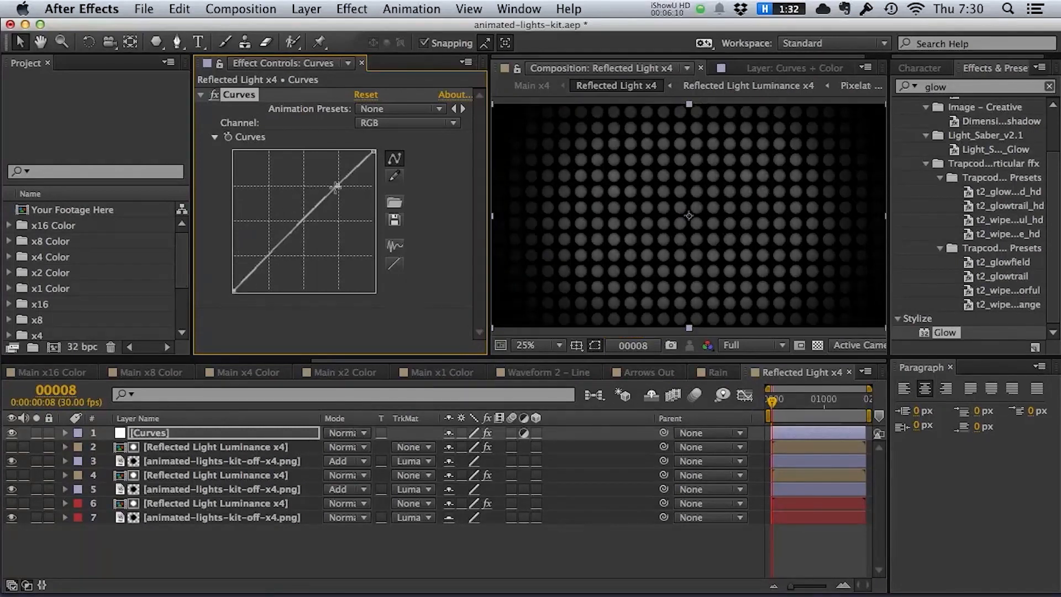
drag(326, 203, 310, 229)
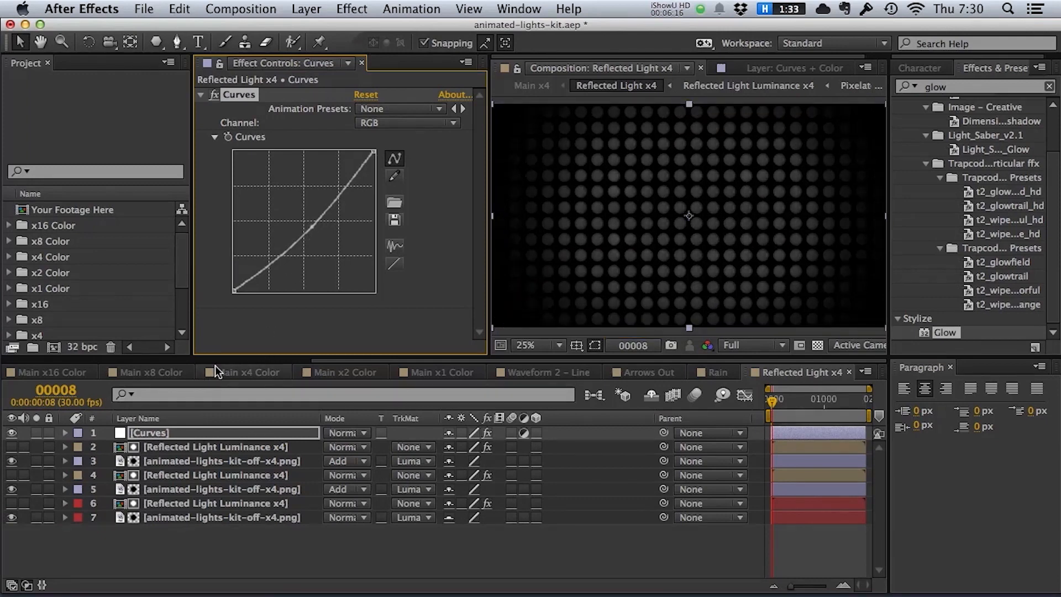
View the complete Curves graph of the Reflected Light x4 precomp and return to the Main x4 composition.
drag(331, 360, 122, 370)
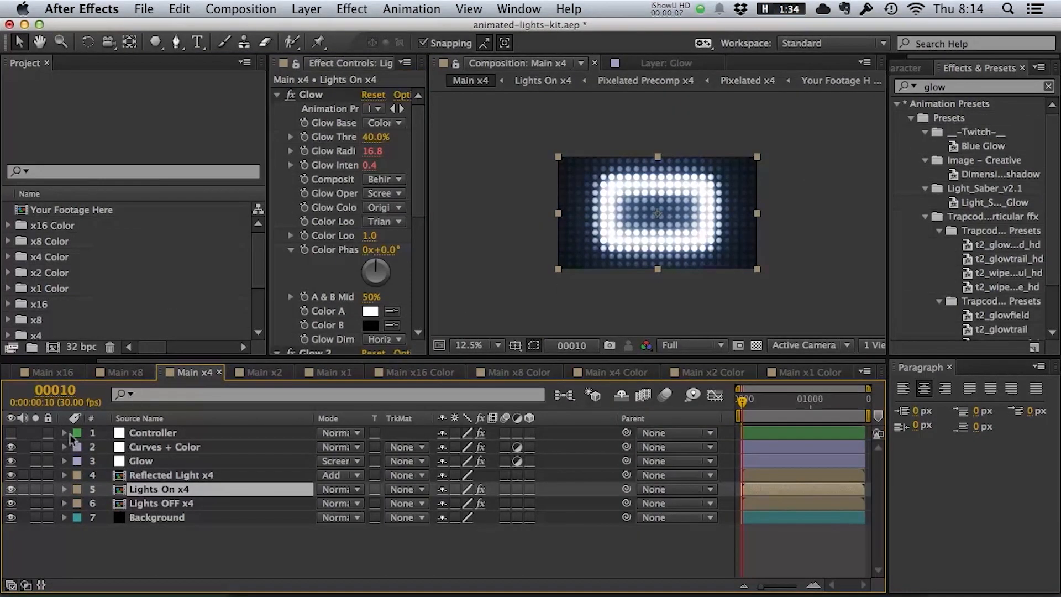
double_click(172, 475)
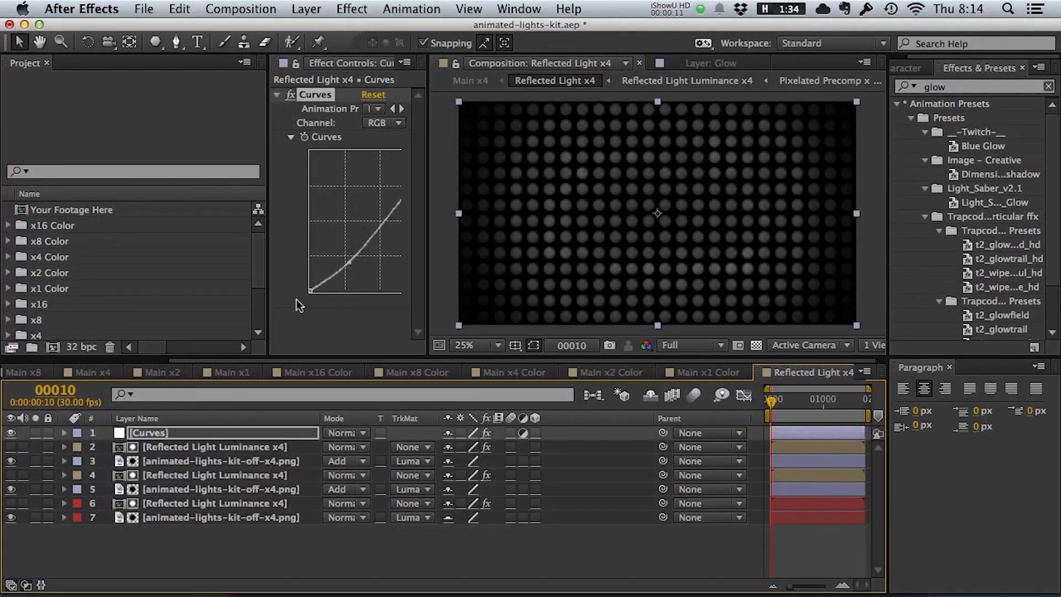
drag(426, 166, 561, 172)
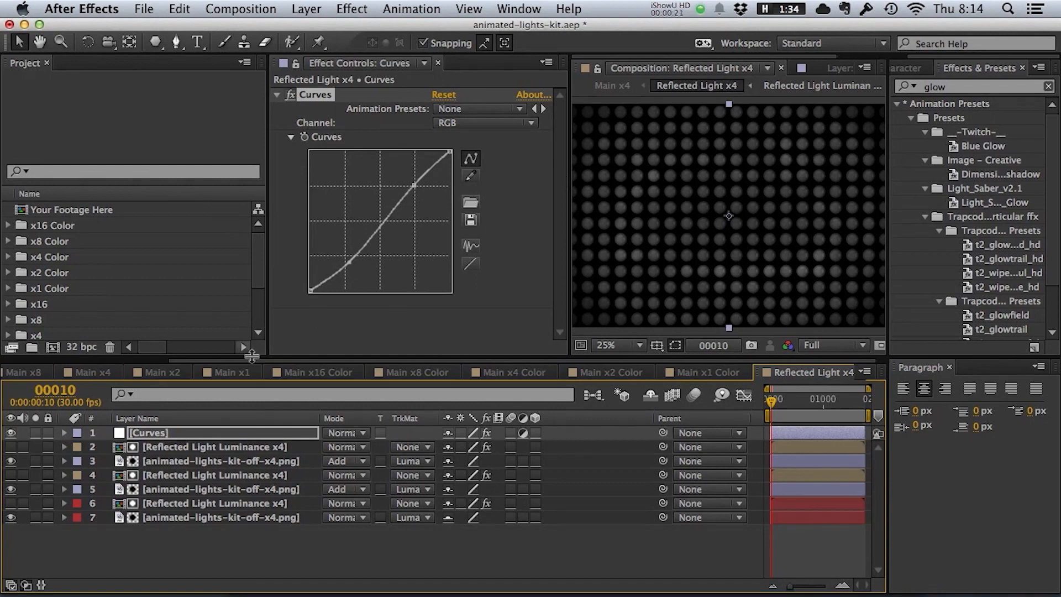
drag(248, 359, 3, 356)
click(301, 371)
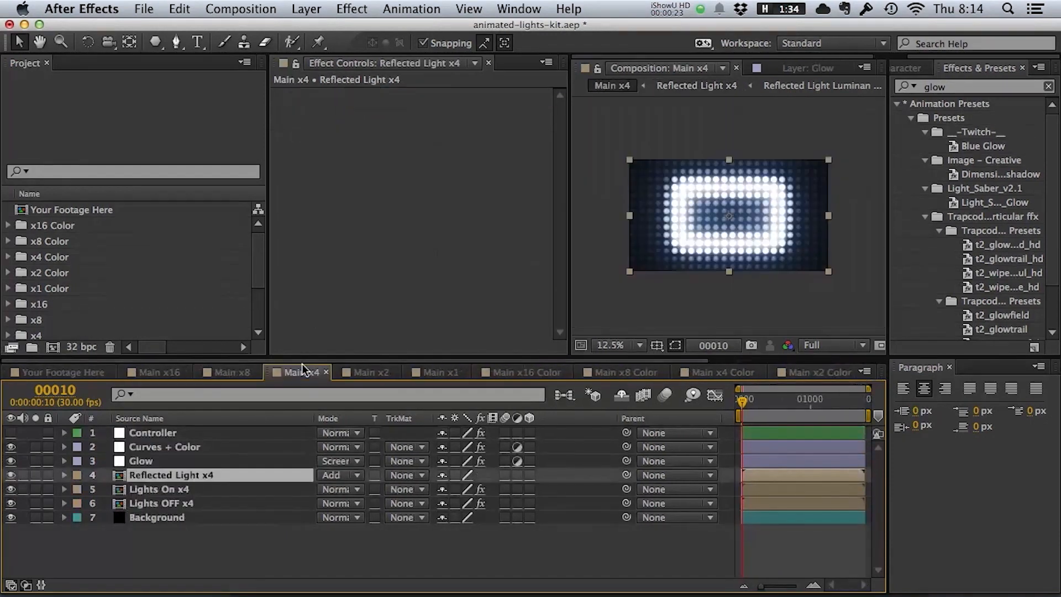
Open the Lights On x4 precomp and lower the Curves + Fast Blur layer's black point to zero, making the curve a straight diagonal.
click(210, 490)
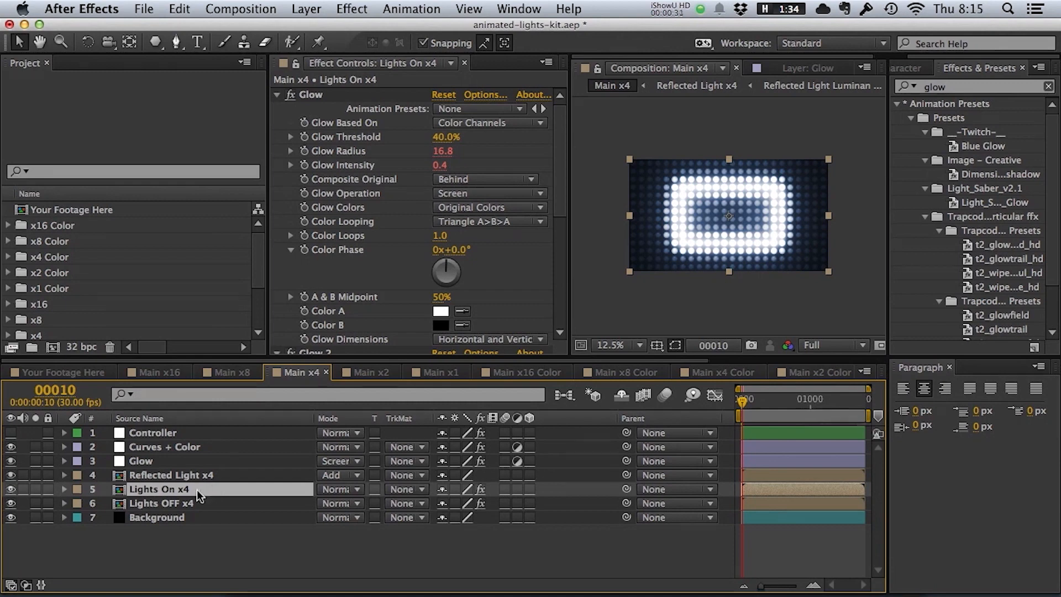
double_click(188, 490)
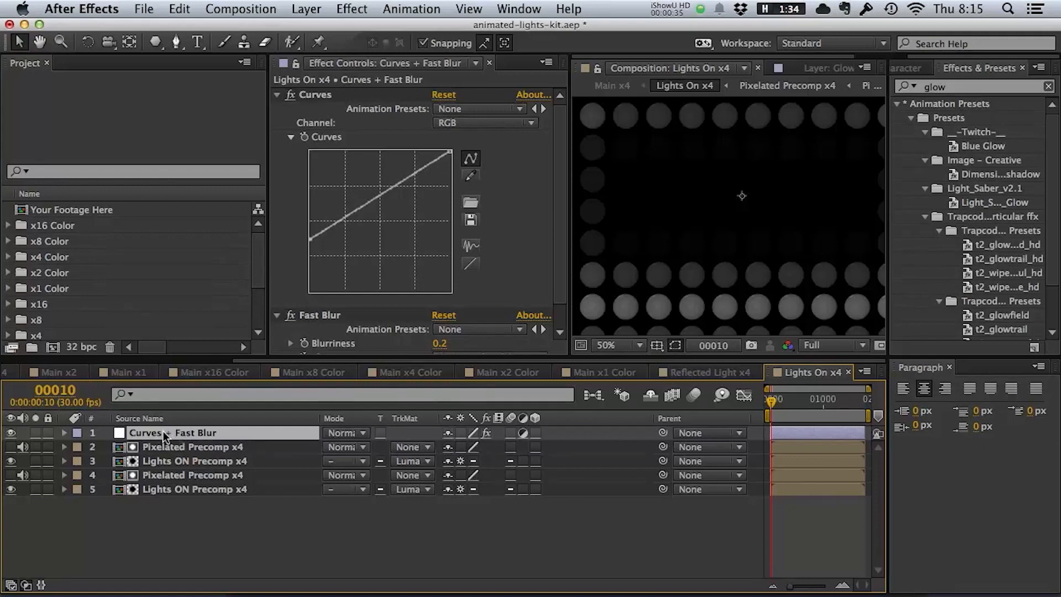
drag(315, 238, 273, 251)
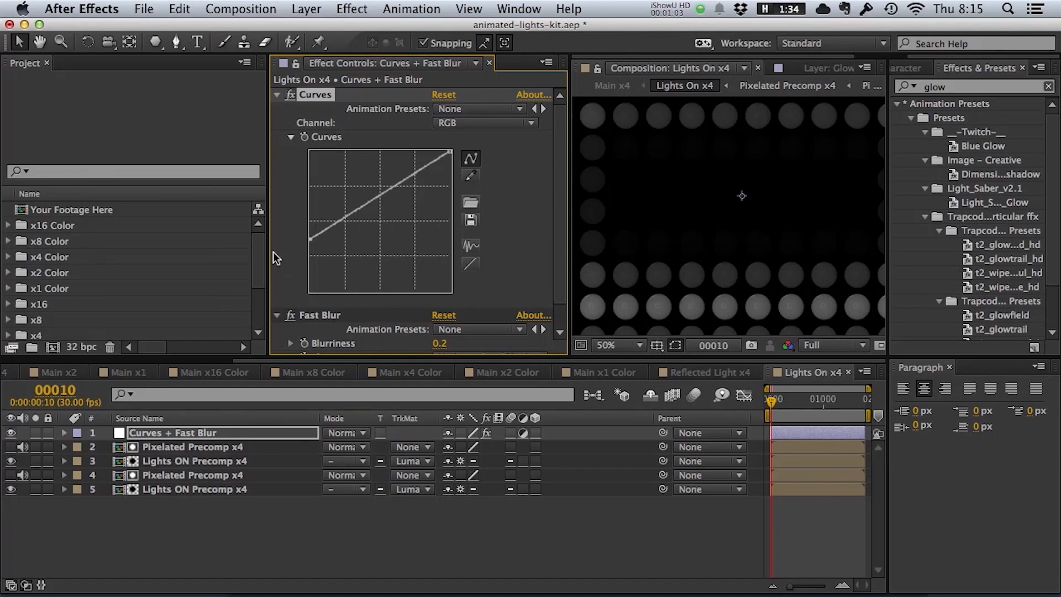
drag(311, 238, 274, 292)
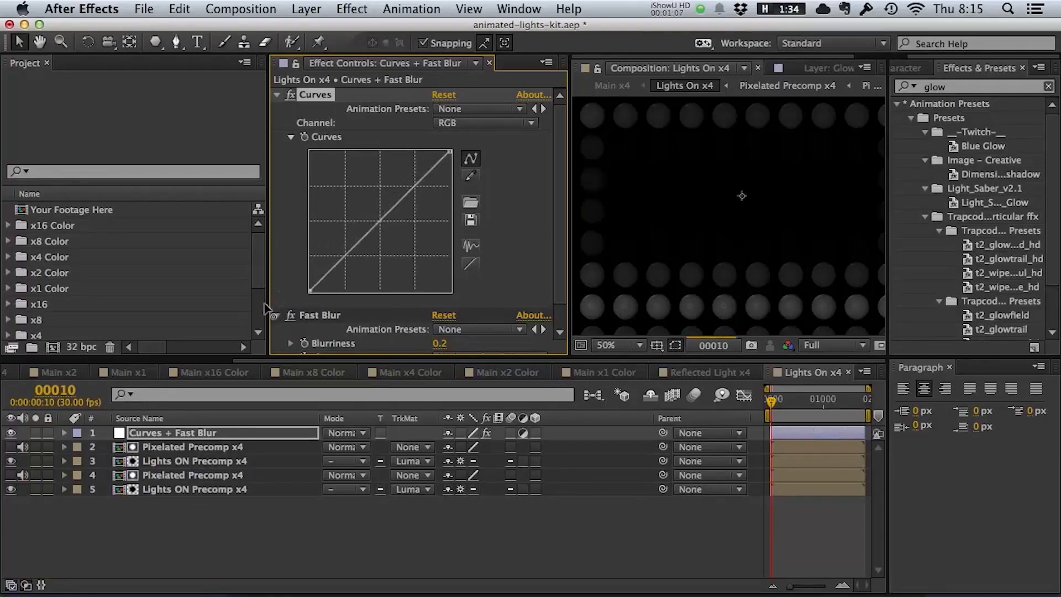
key(comma)
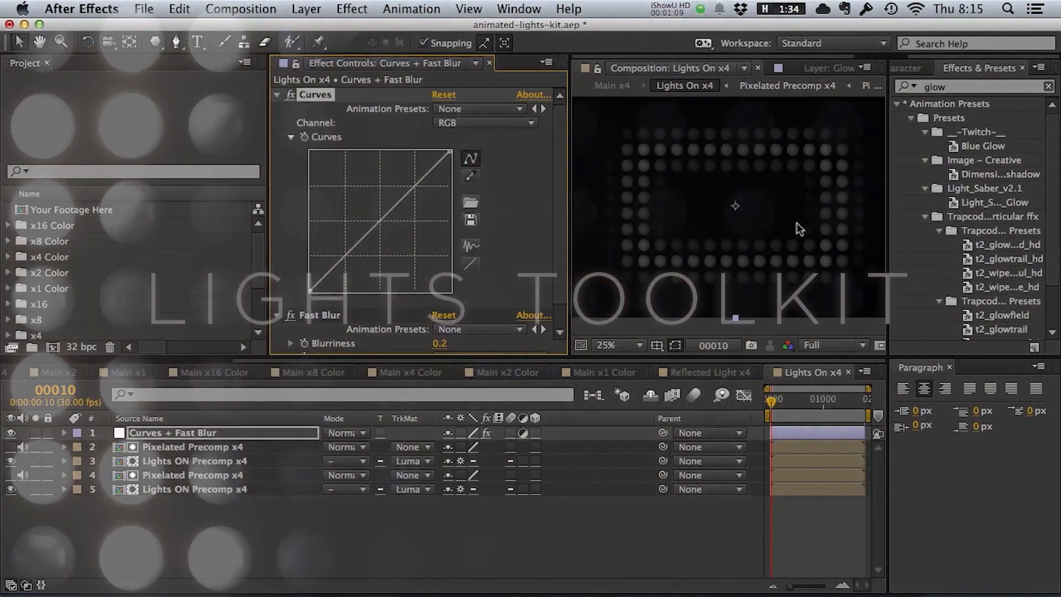